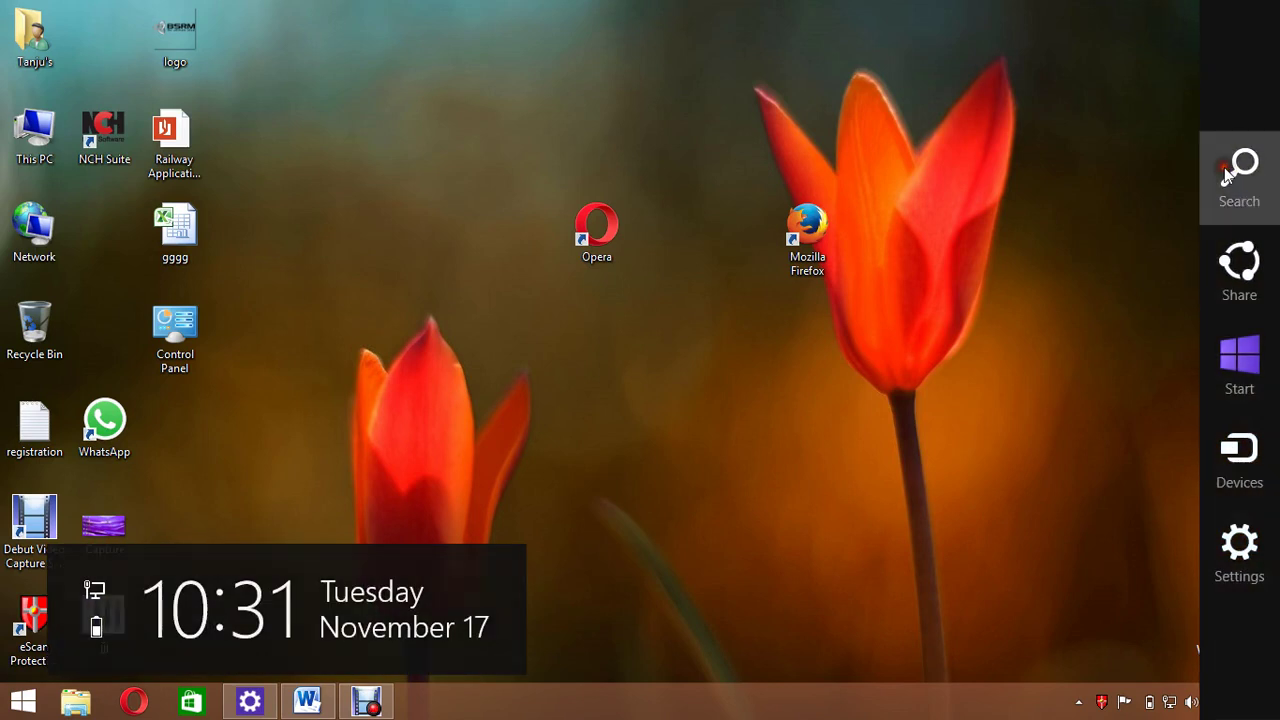
Search 'wor' to switch to the open 'Food adulteration' Word document.
text(wor)
key(Return)
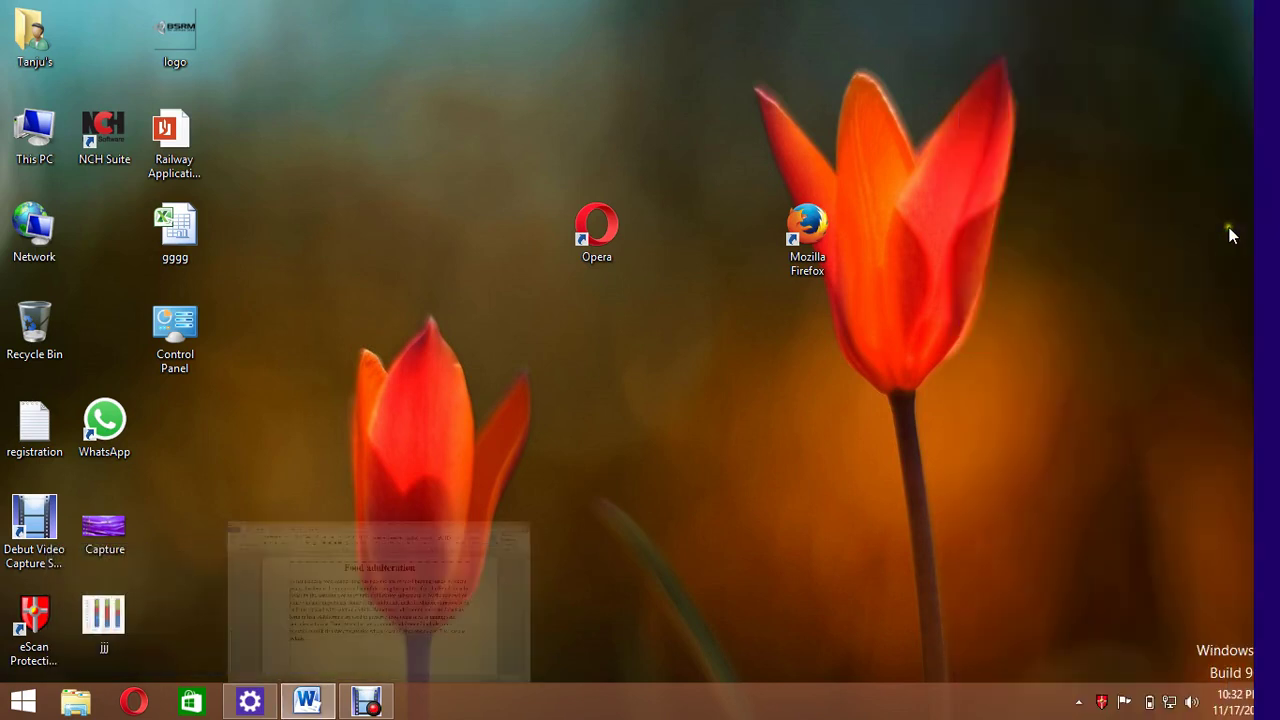
Delete all the existing text so the page is blank.
key(ctrl+a)
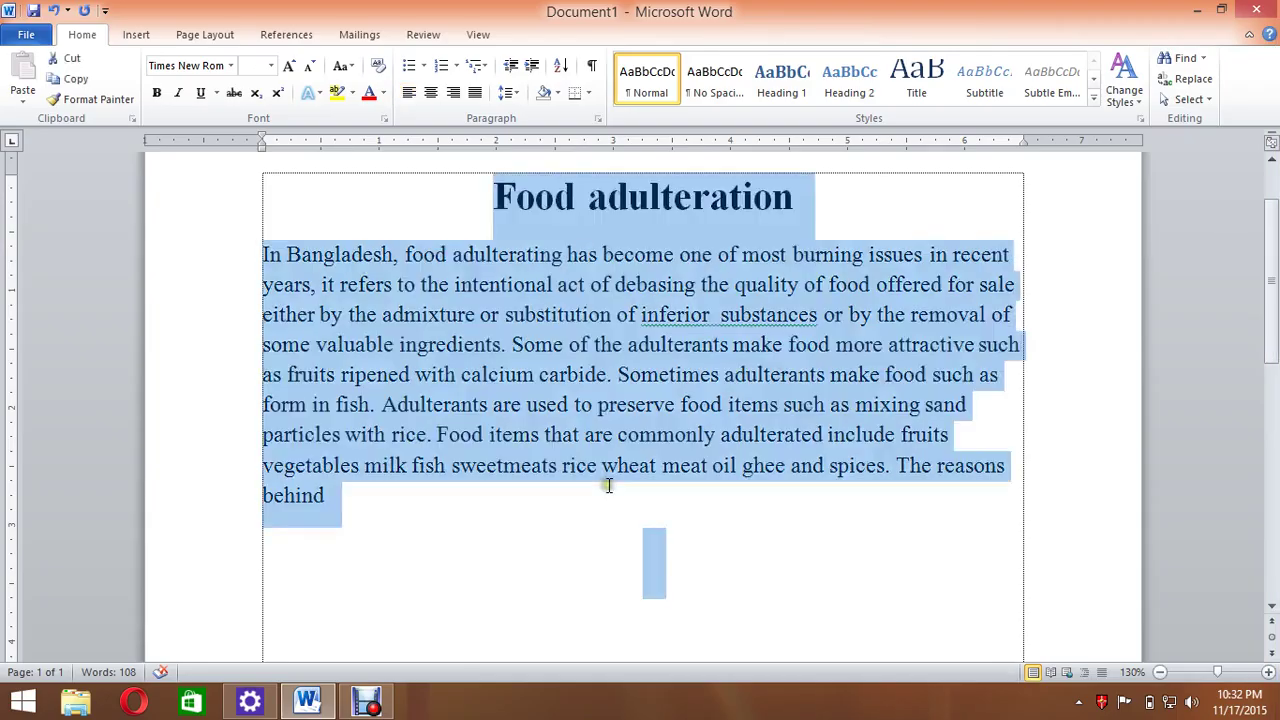
key(BackSpace)
scroll(449, 400, up, 2)
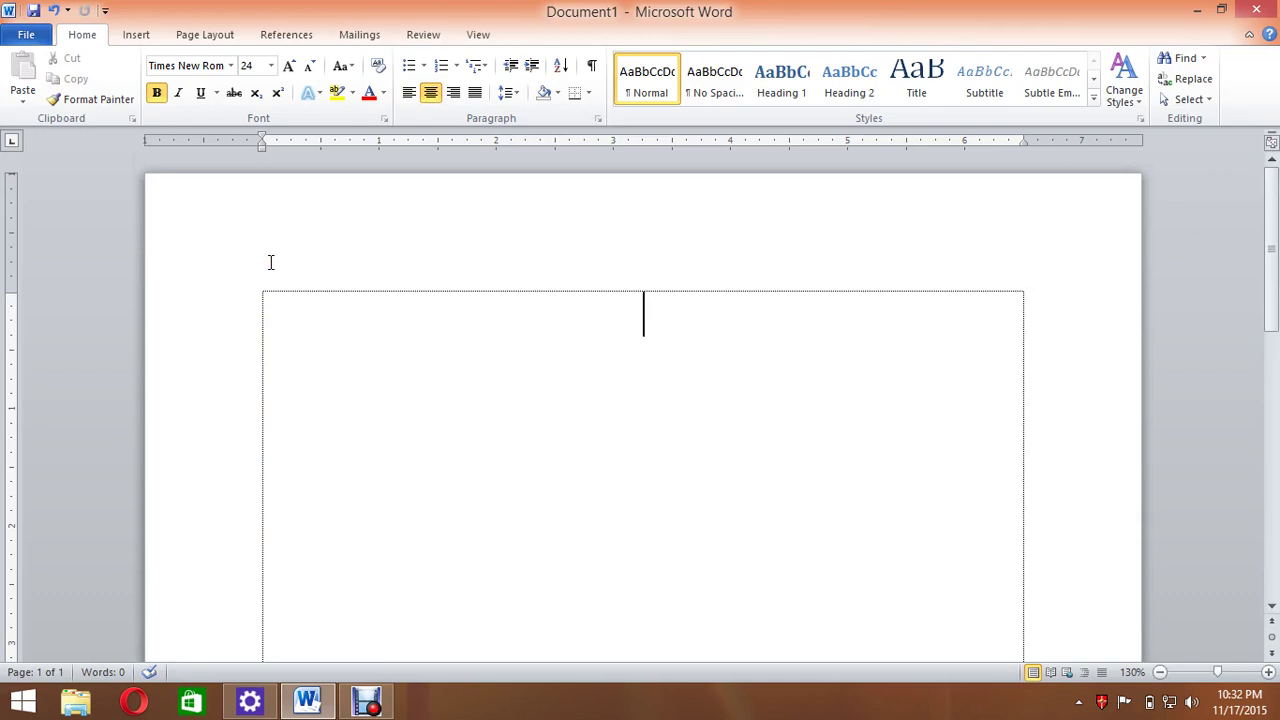
click(337, 303)
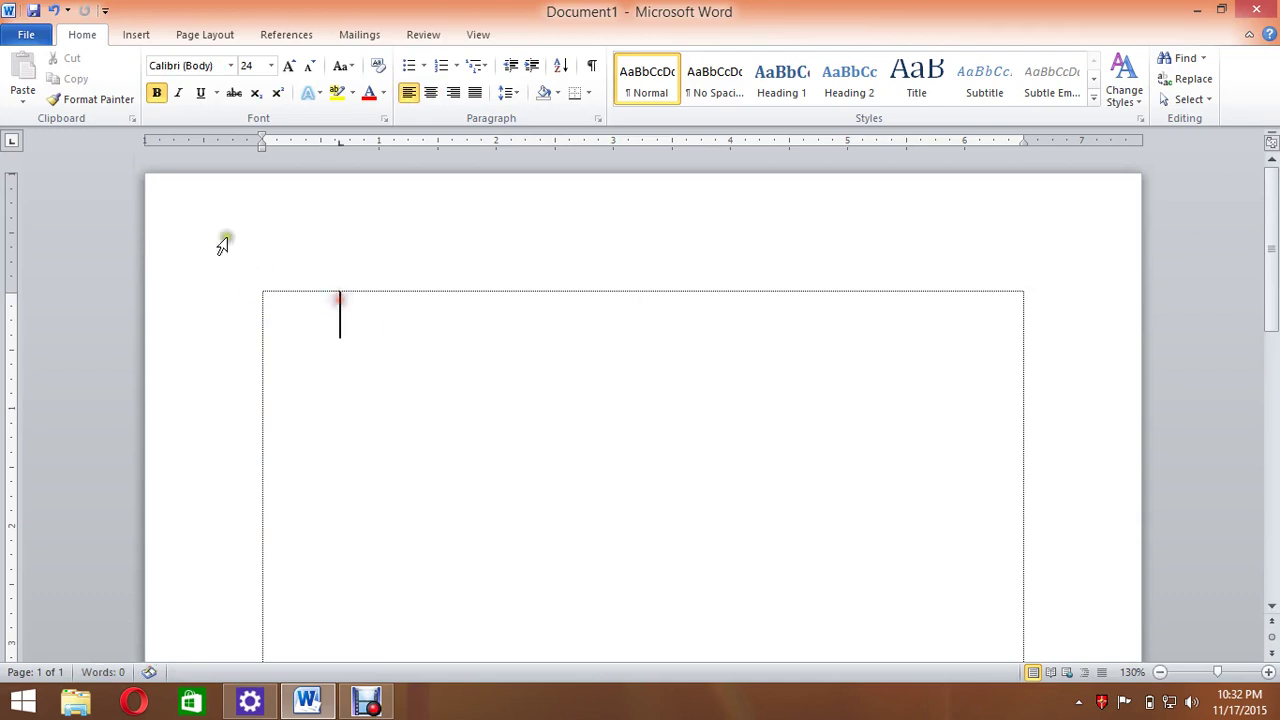
Set custom margins: top .5, and bottom, left and right .7.
click(207, 34)
click(138, 78)
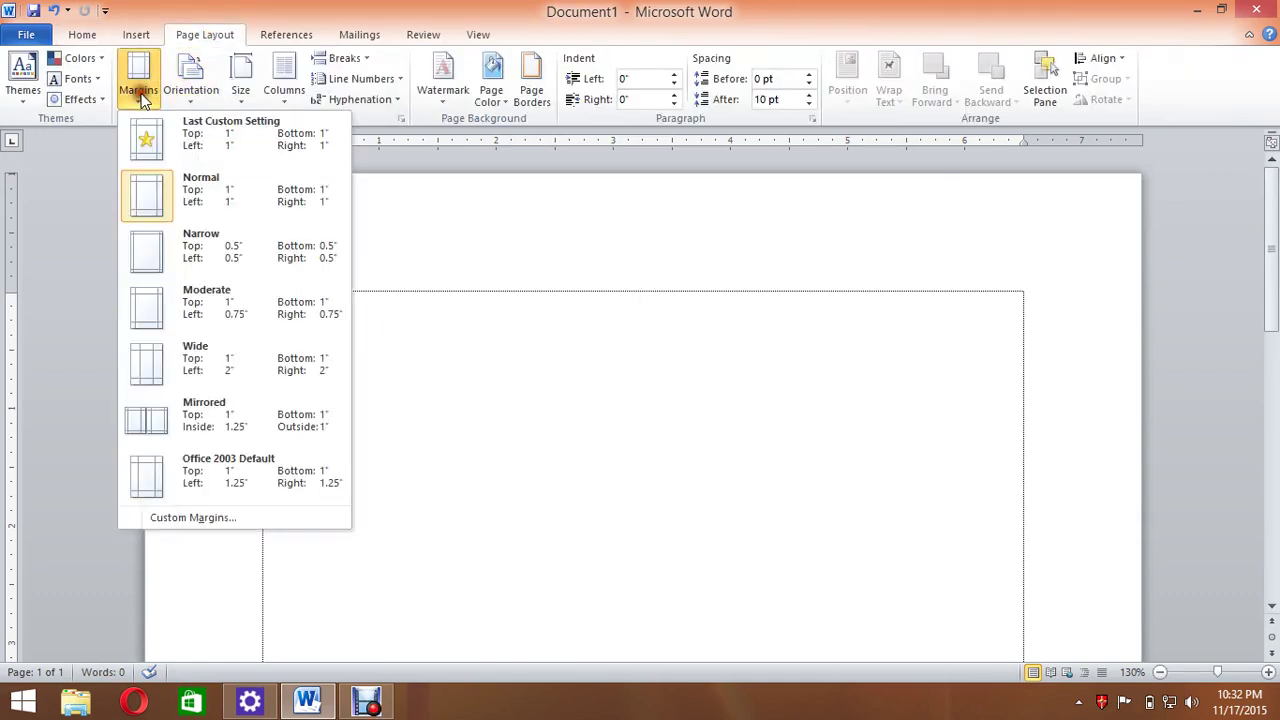
click(212, 514)
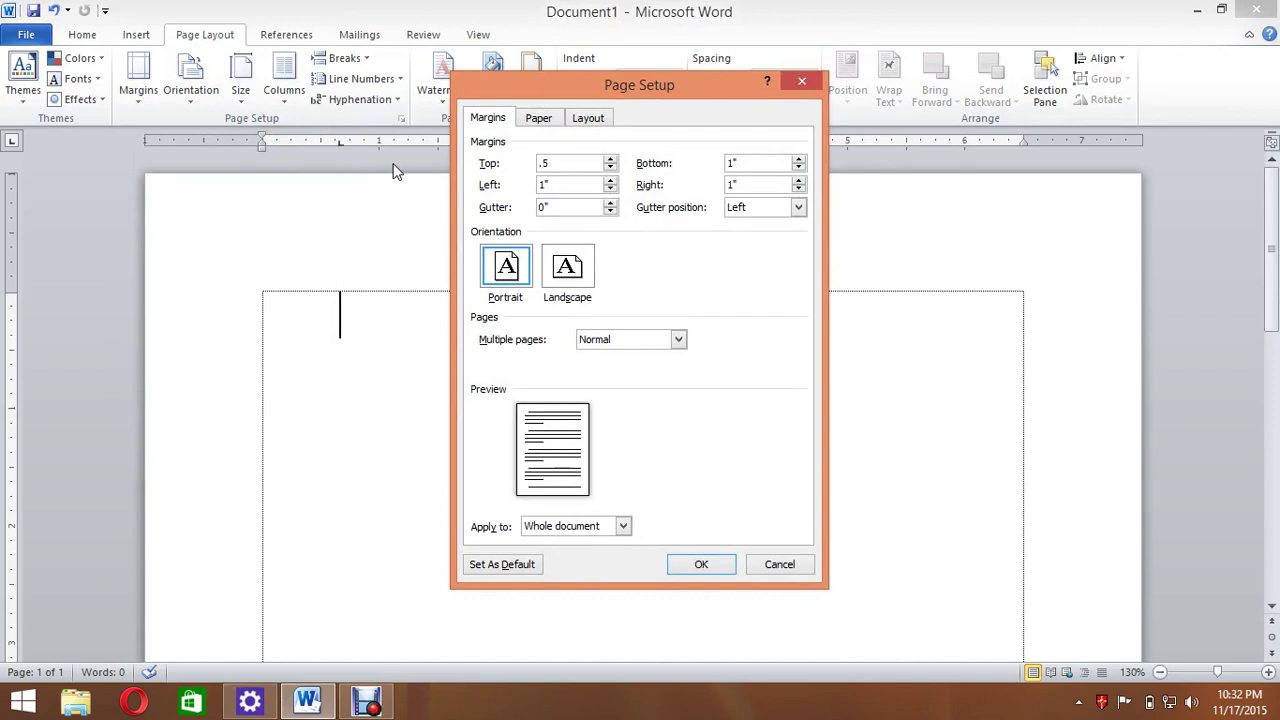
key(Tab)
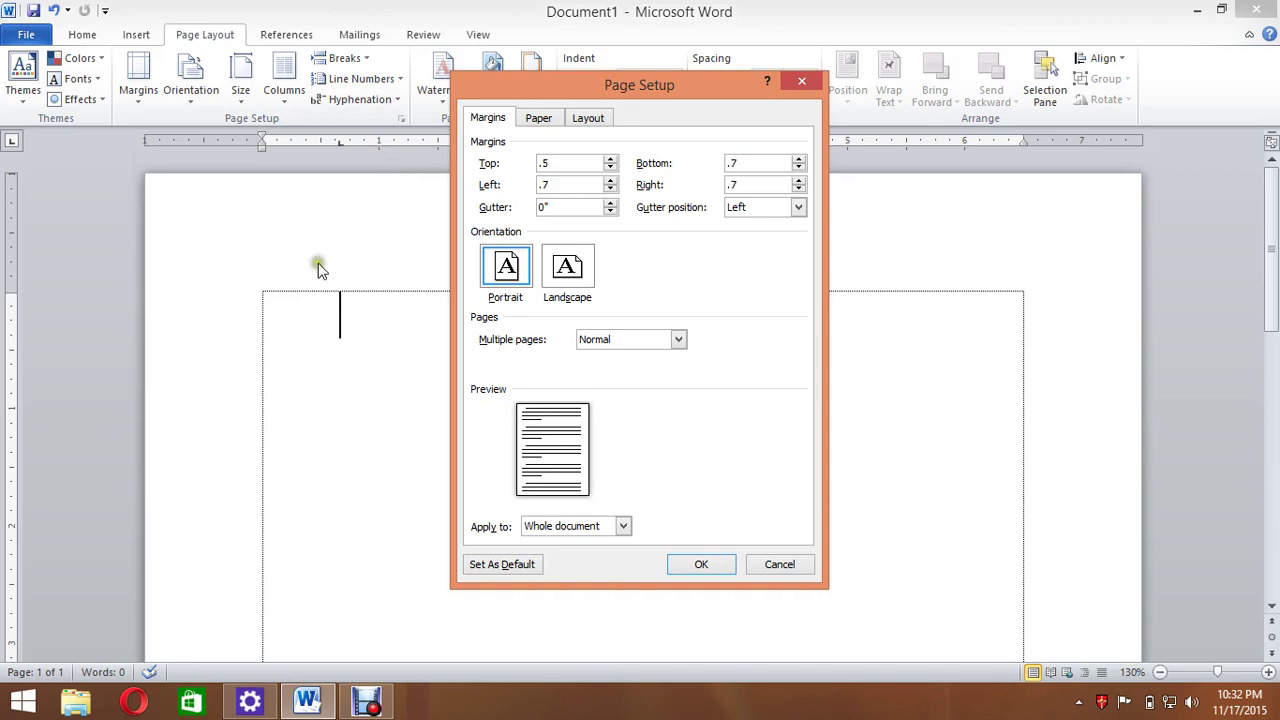
Choose A4 as the paper size and apply the page setup.
click(538, 120)
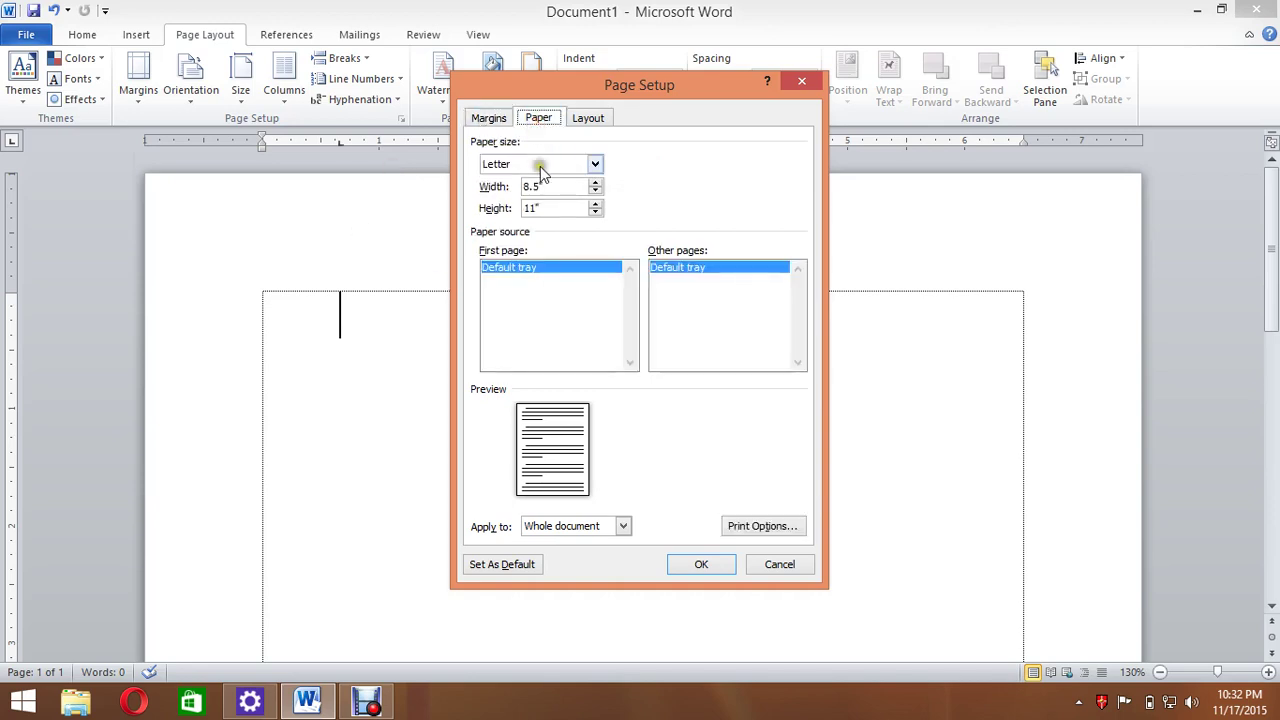
click(540, 164)
scroll(513, 230, down, 1)
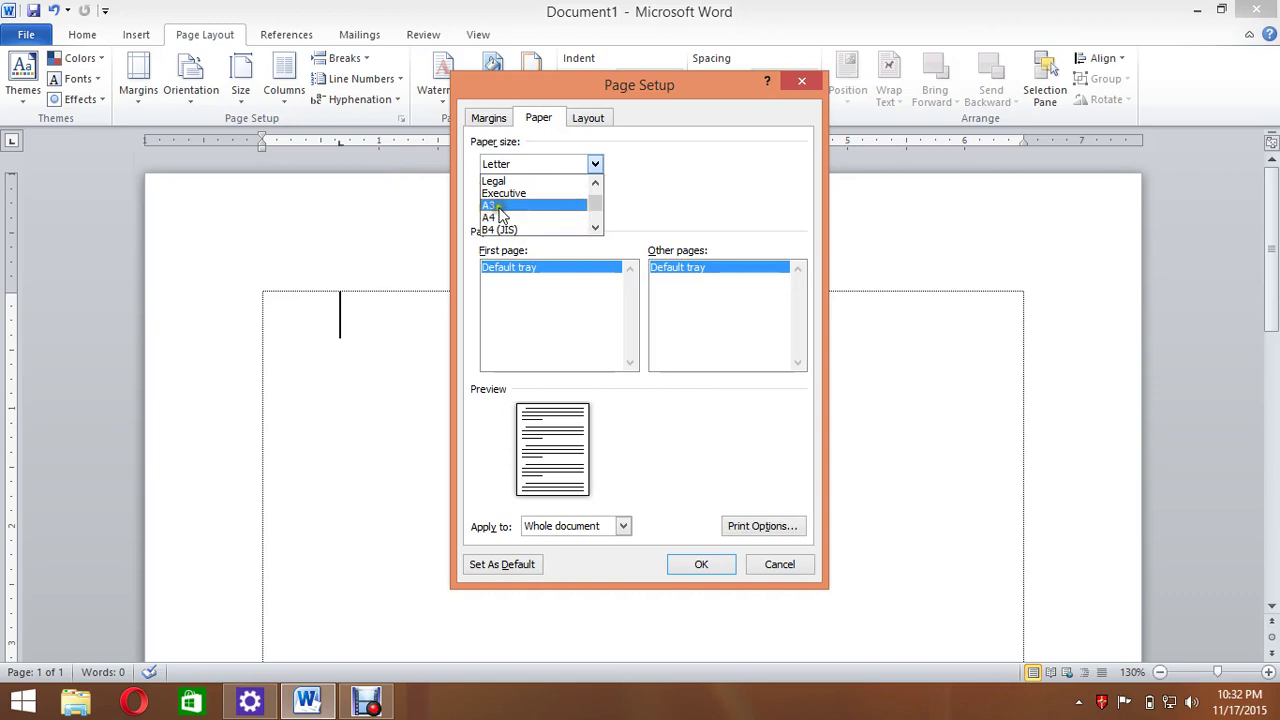
click(519, 218)
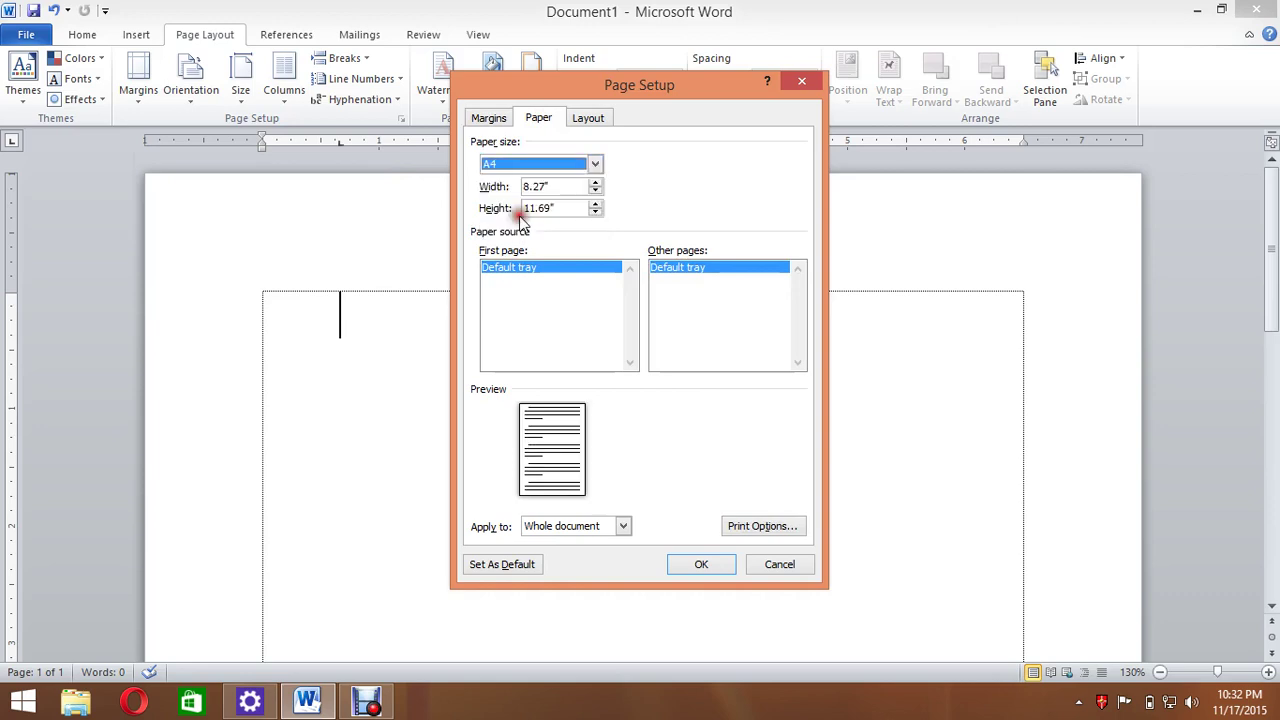
click(527, 164)
scroll(517, 211, down, 2)
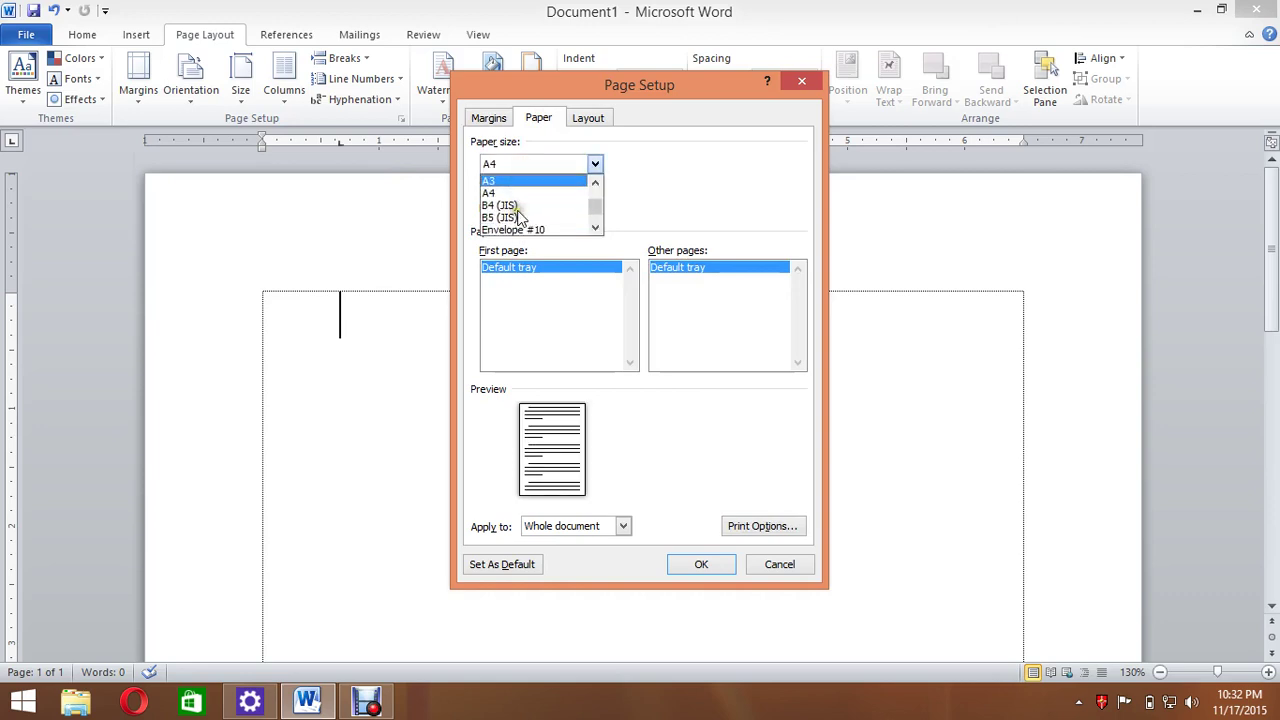
scroll(531, 213, up, 1)
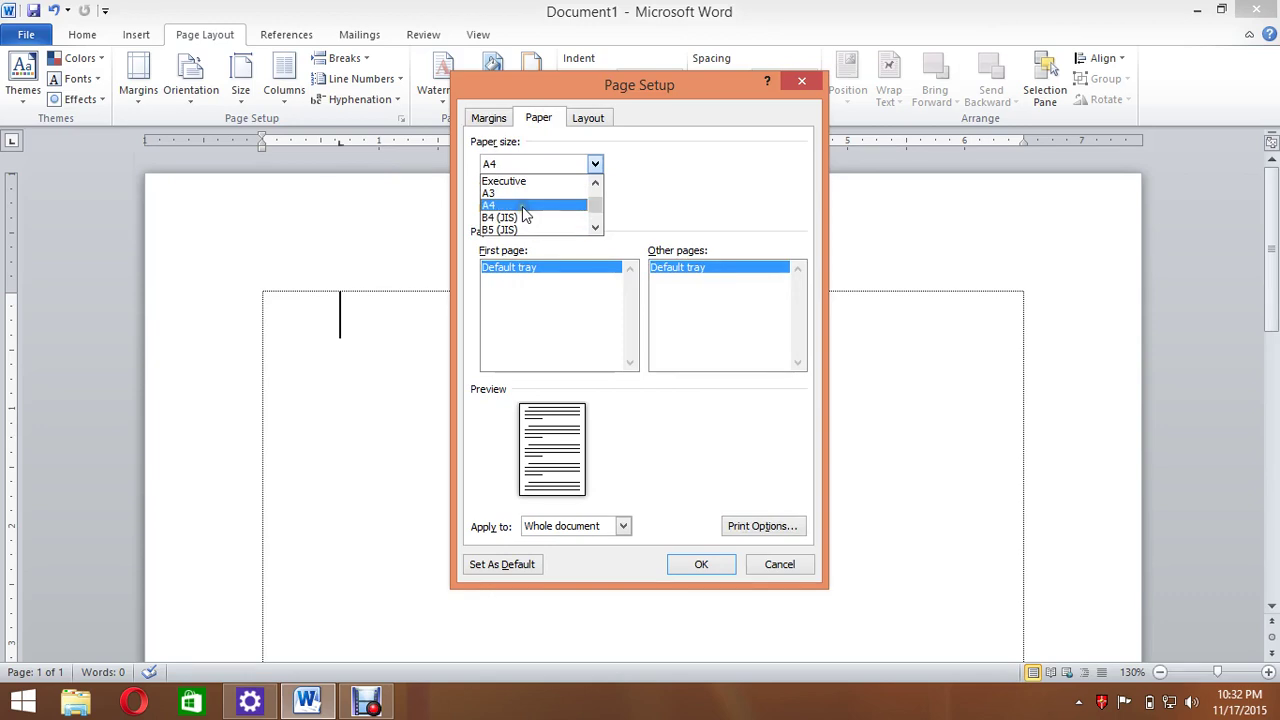
click(527, 215)
click(488, 118)
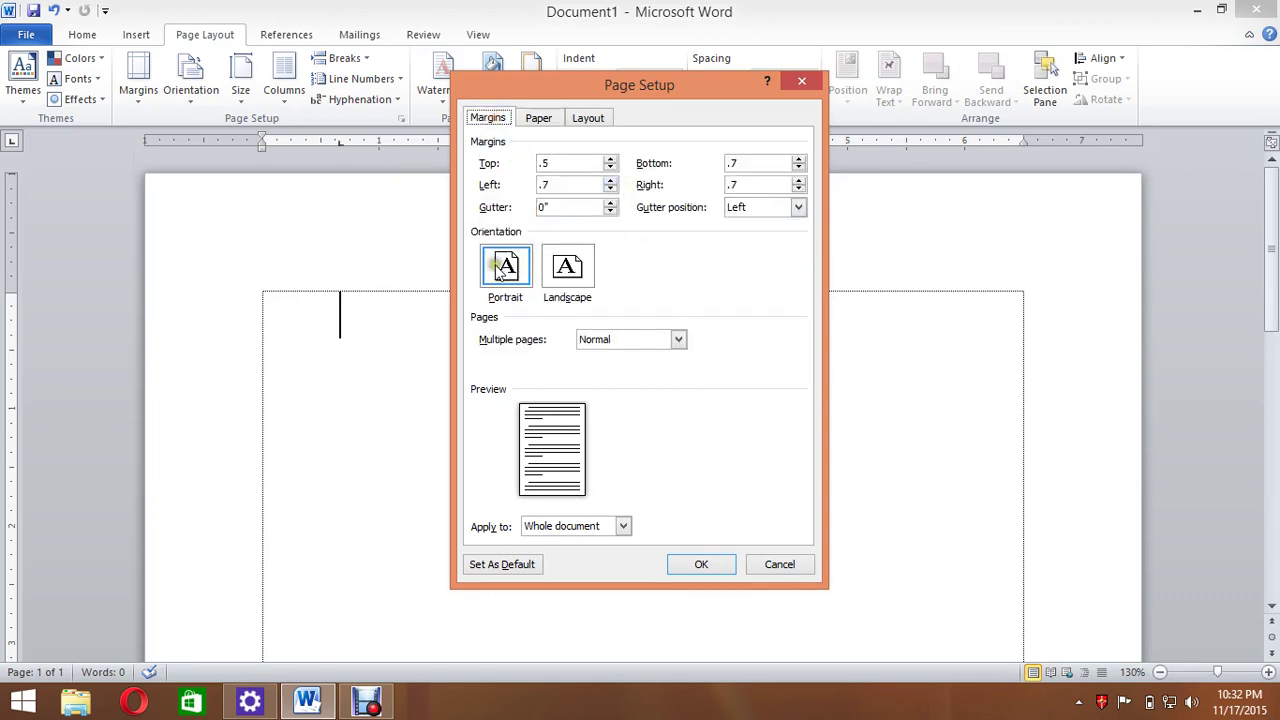
click(536, 124)
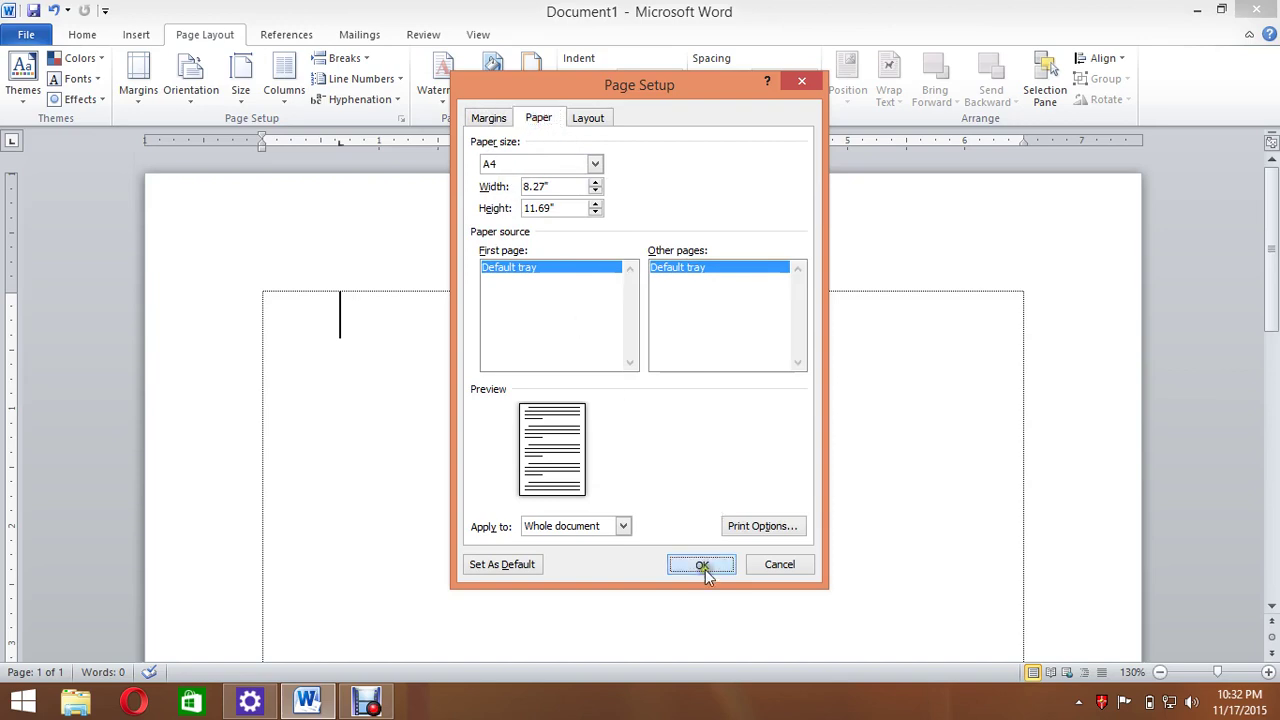
click(705, 567)
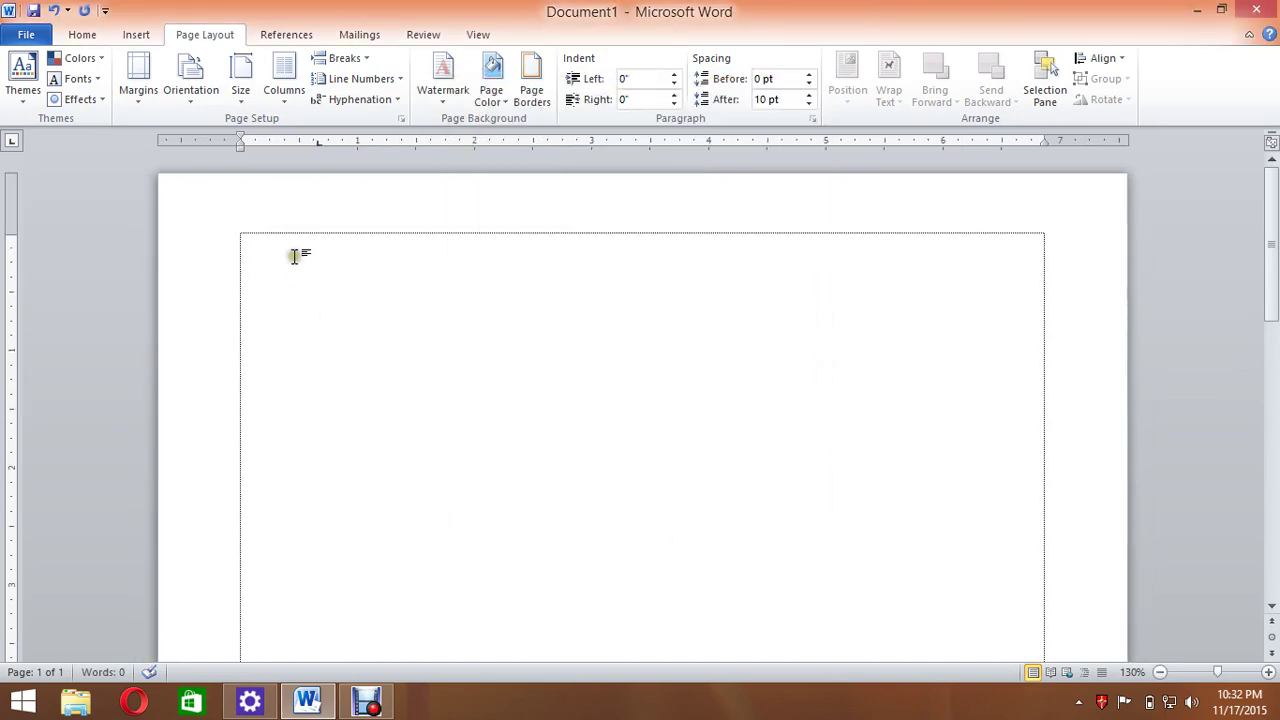
Set the font to Times New Roman at size 14.
click(84, 34)
click(190, 65)
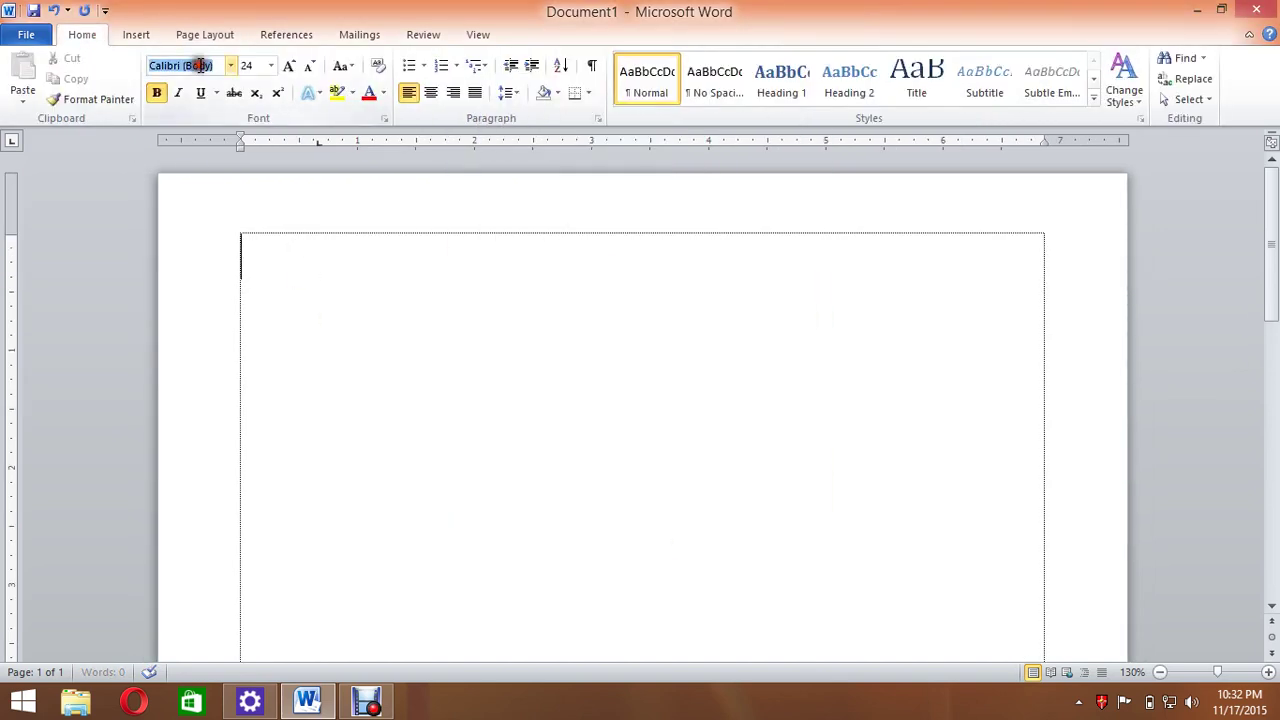
text(Times New Rom)
key(Tab)
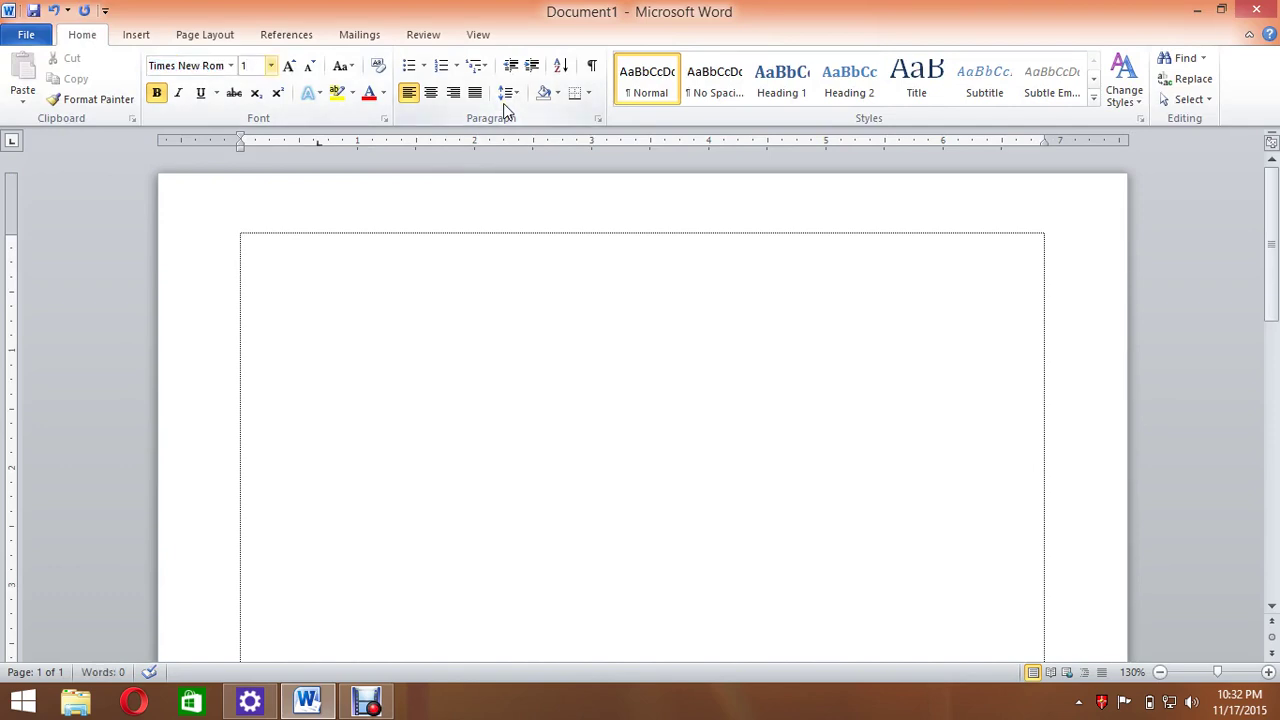
text(14)
key(Return)
Type the header lines: Cash Memo, BD Foods Ltd., the street address, and mobile and phone numbers.
ctrl+scroll(709, 312, up, 12)
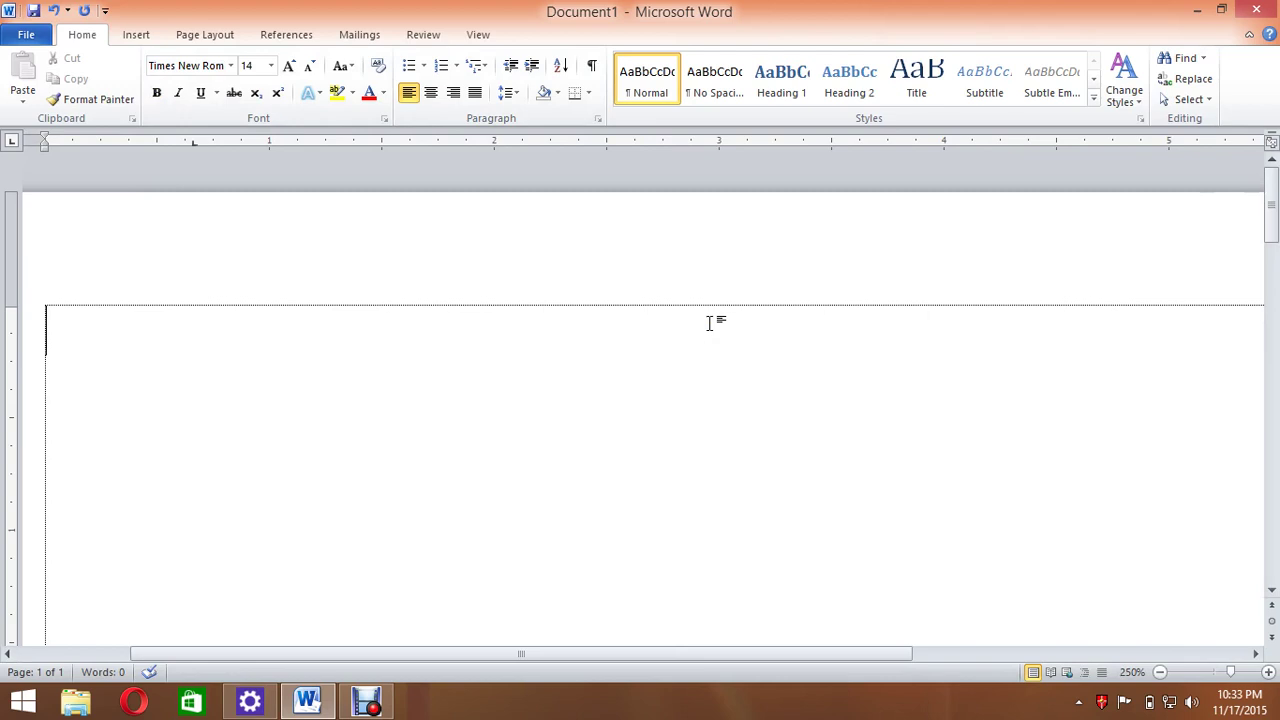
text(Cash Memo)
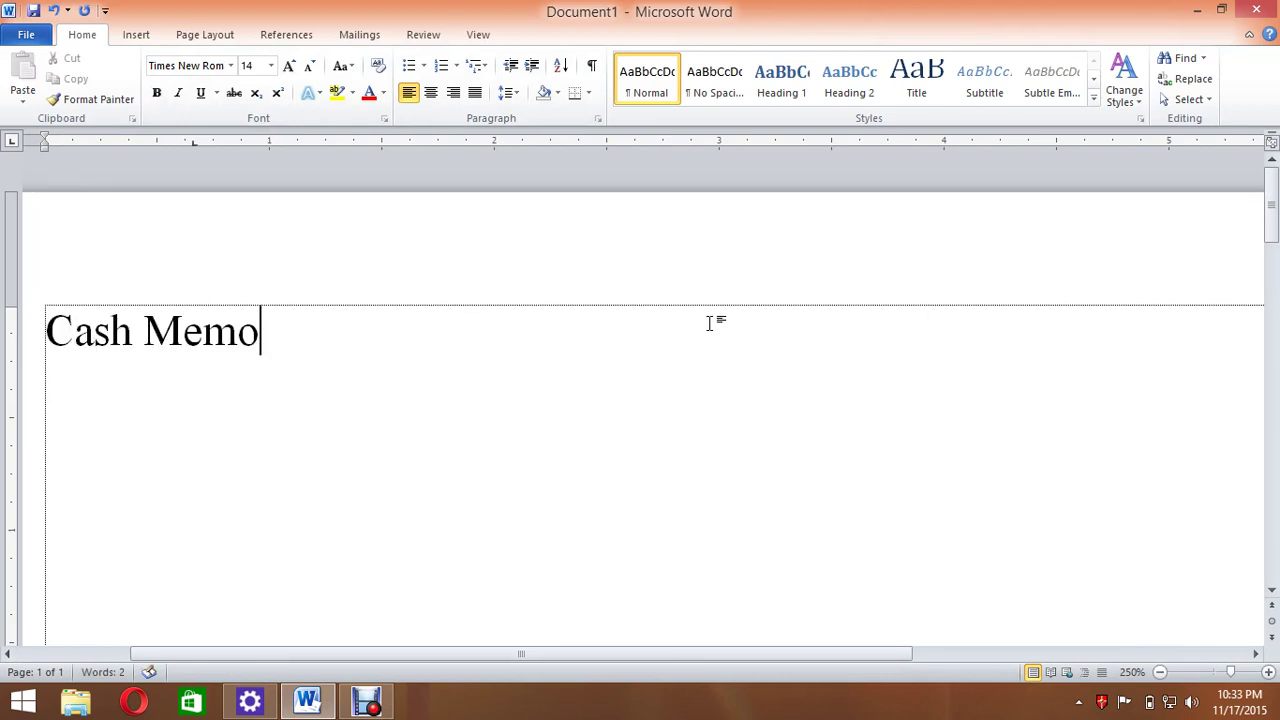
key(BackSpace)
text(BD )
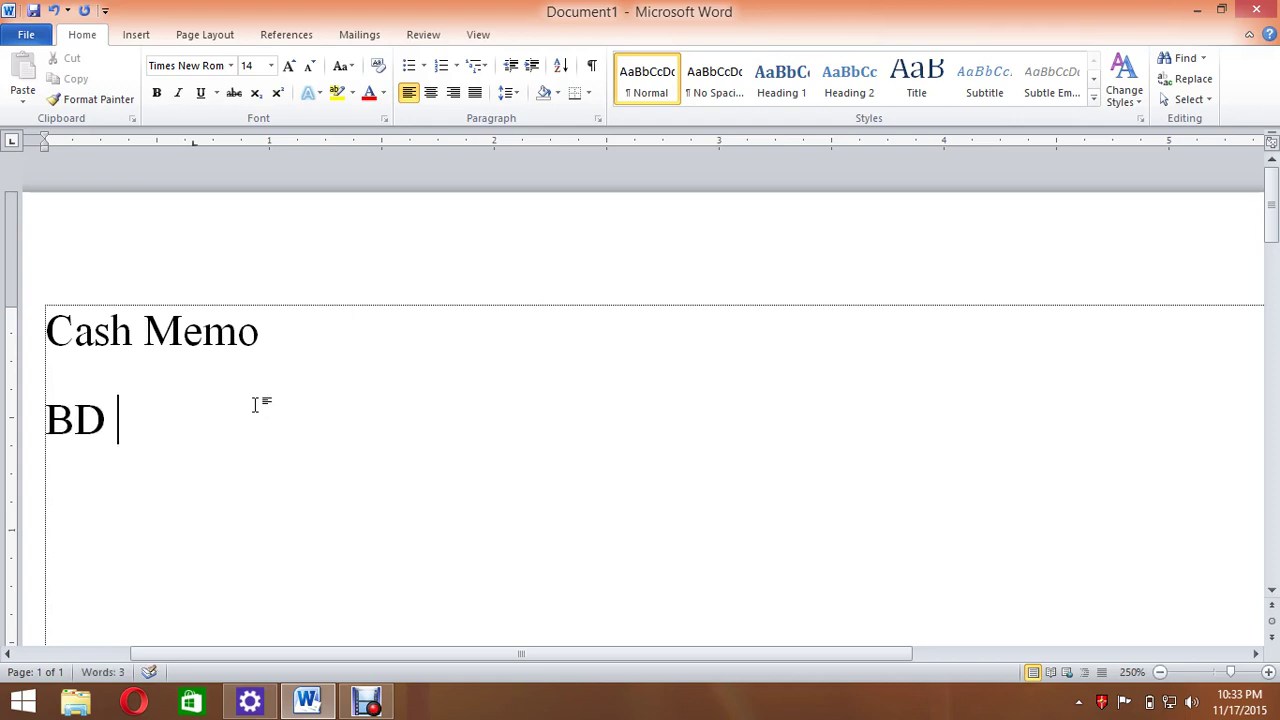
text(Foods Ltd. )
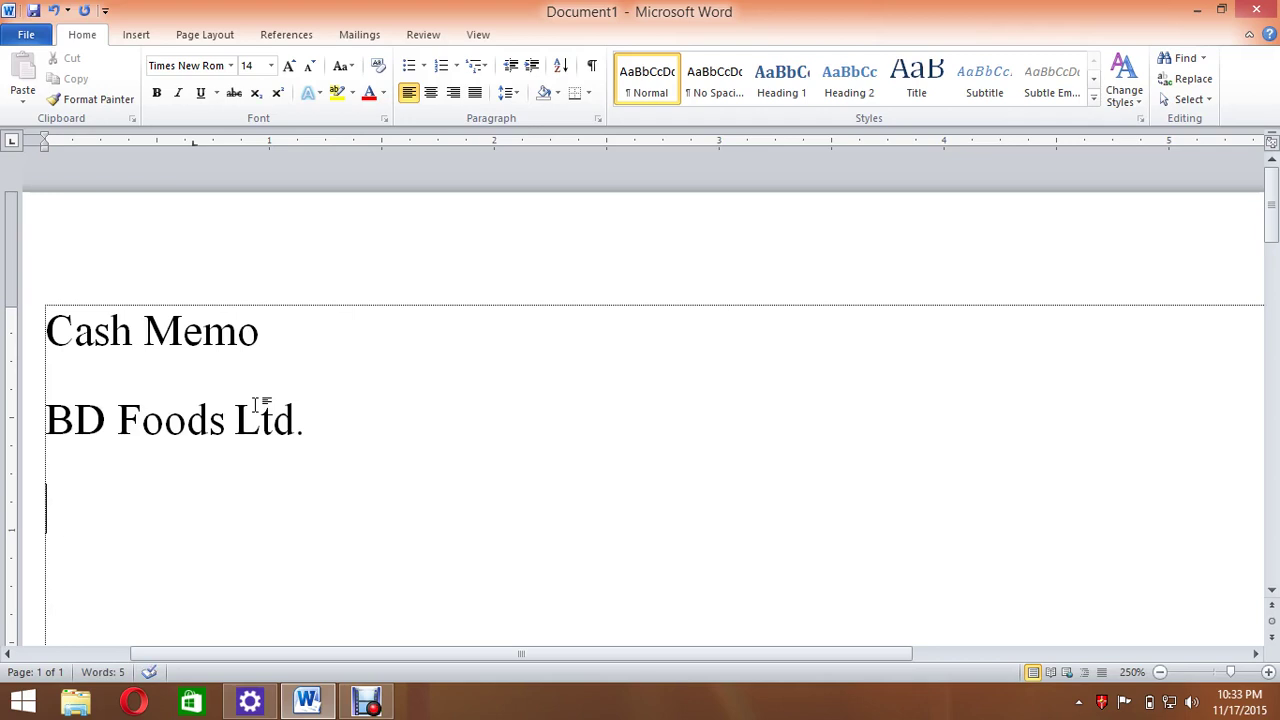
text(Sgo)
key(BackSpace)
key(BackSpace)
text(agork)
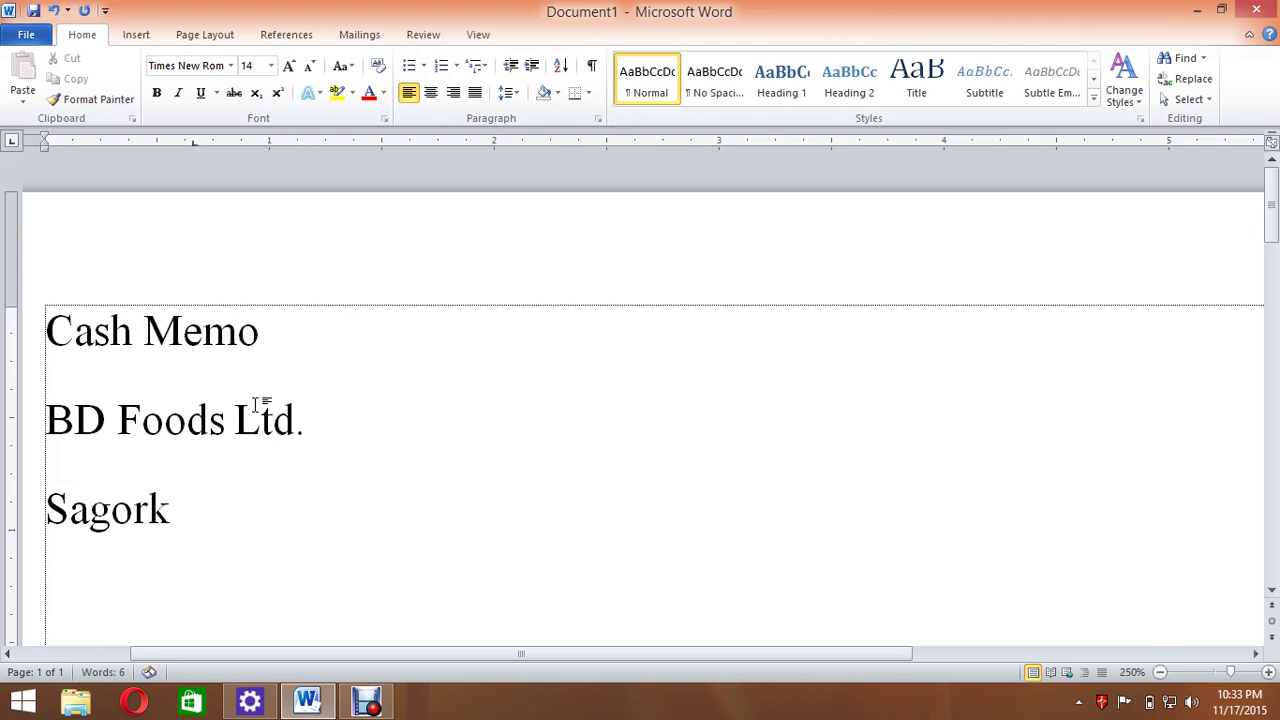
key(BackSpace)
text(ika Raod)
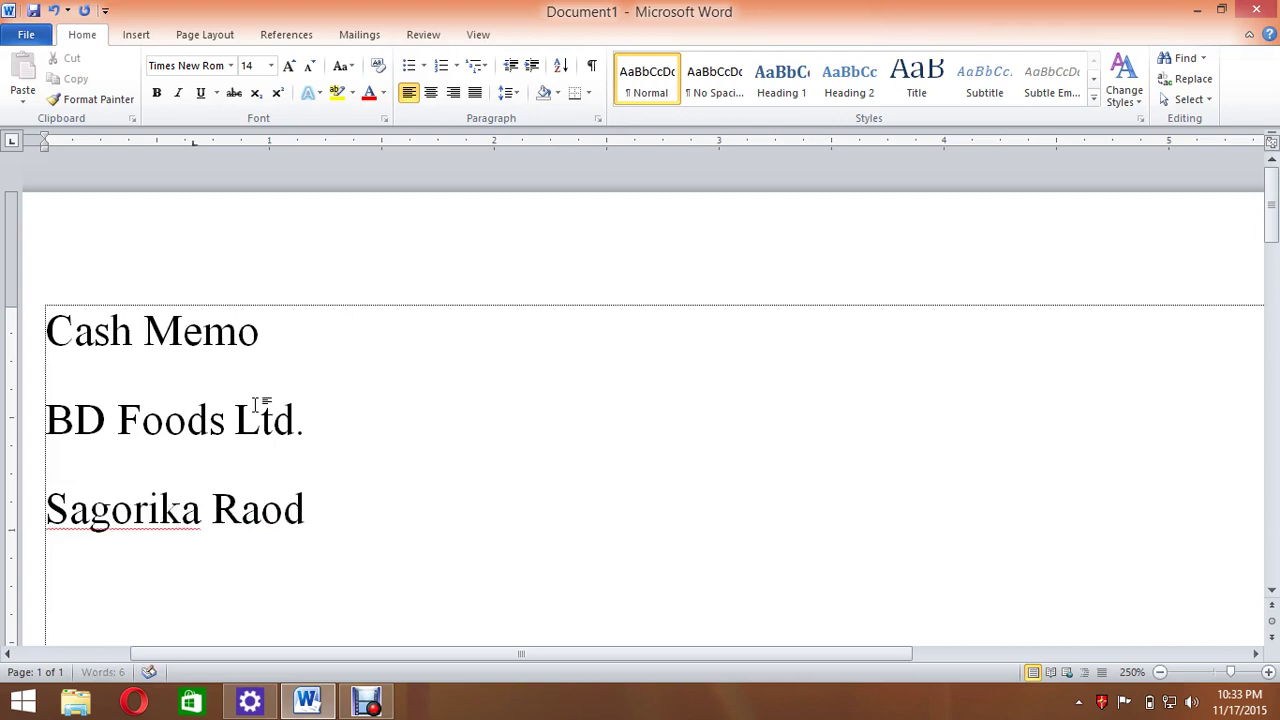
text(,)
key(BackSpace)
key(BackSpace)
text(d, Pahartoli,)
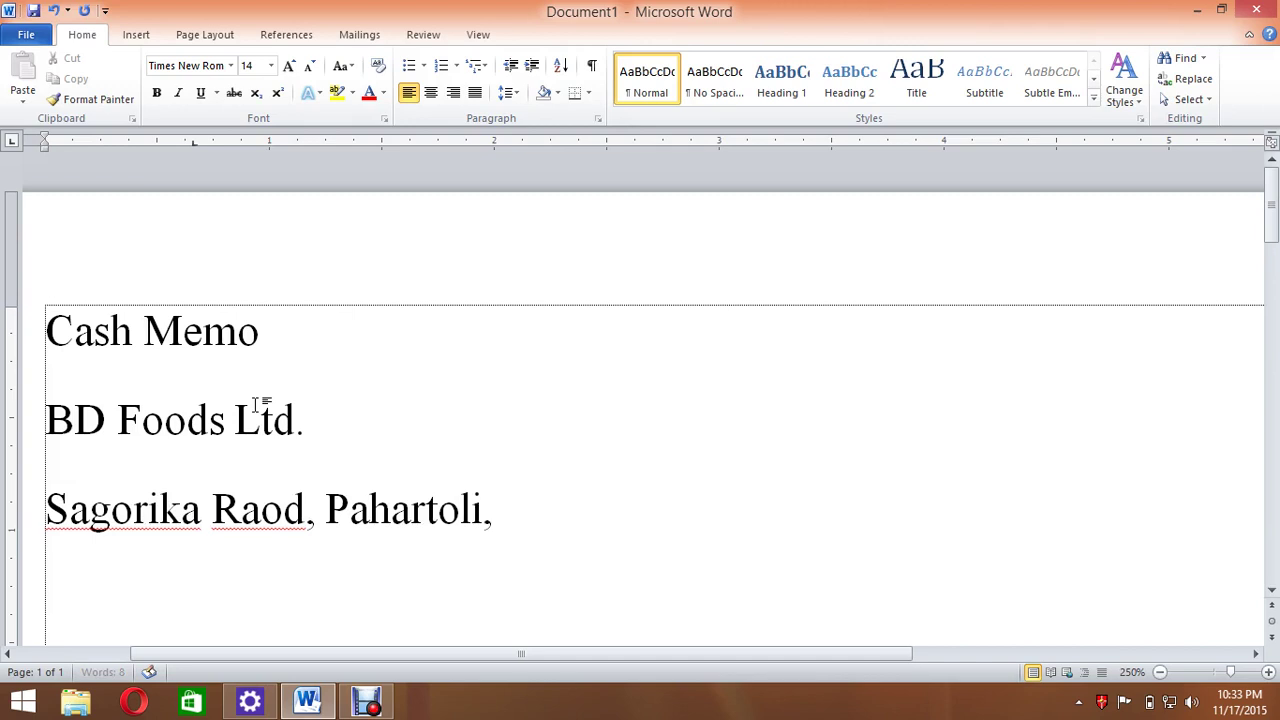
text( Chittagong. )
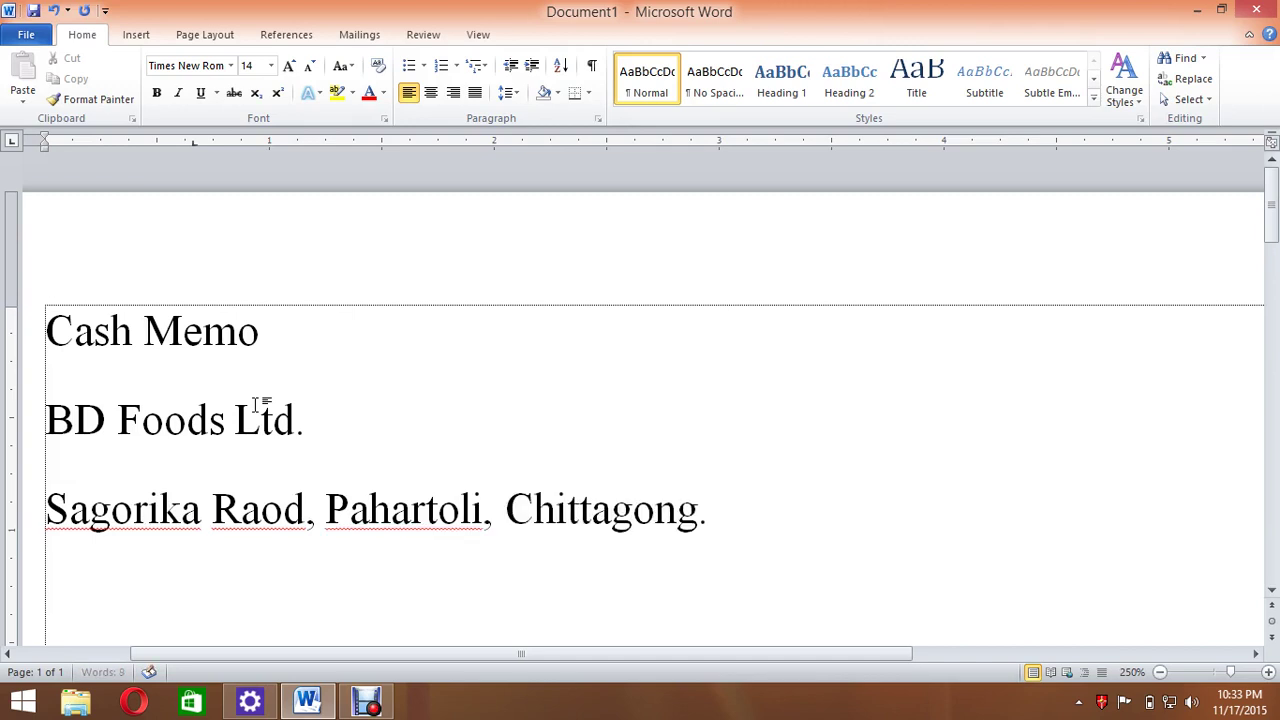
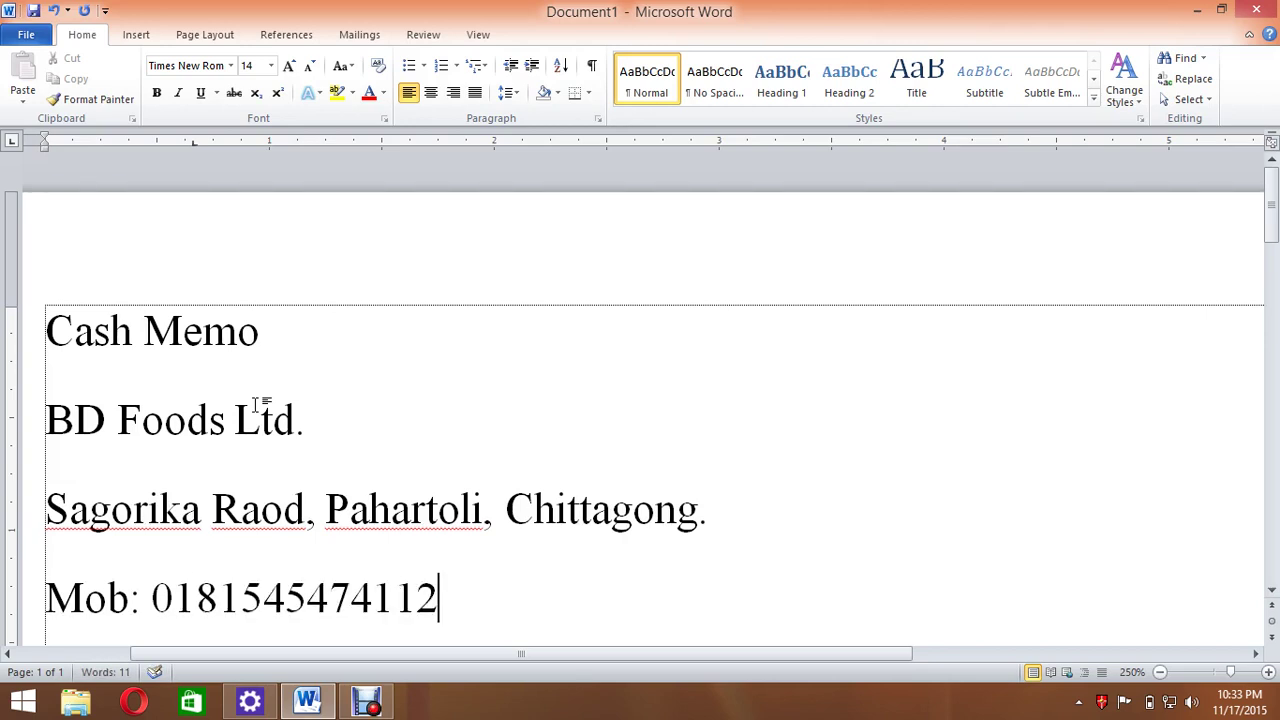
text(, Phone: +23144444)
key(Return)
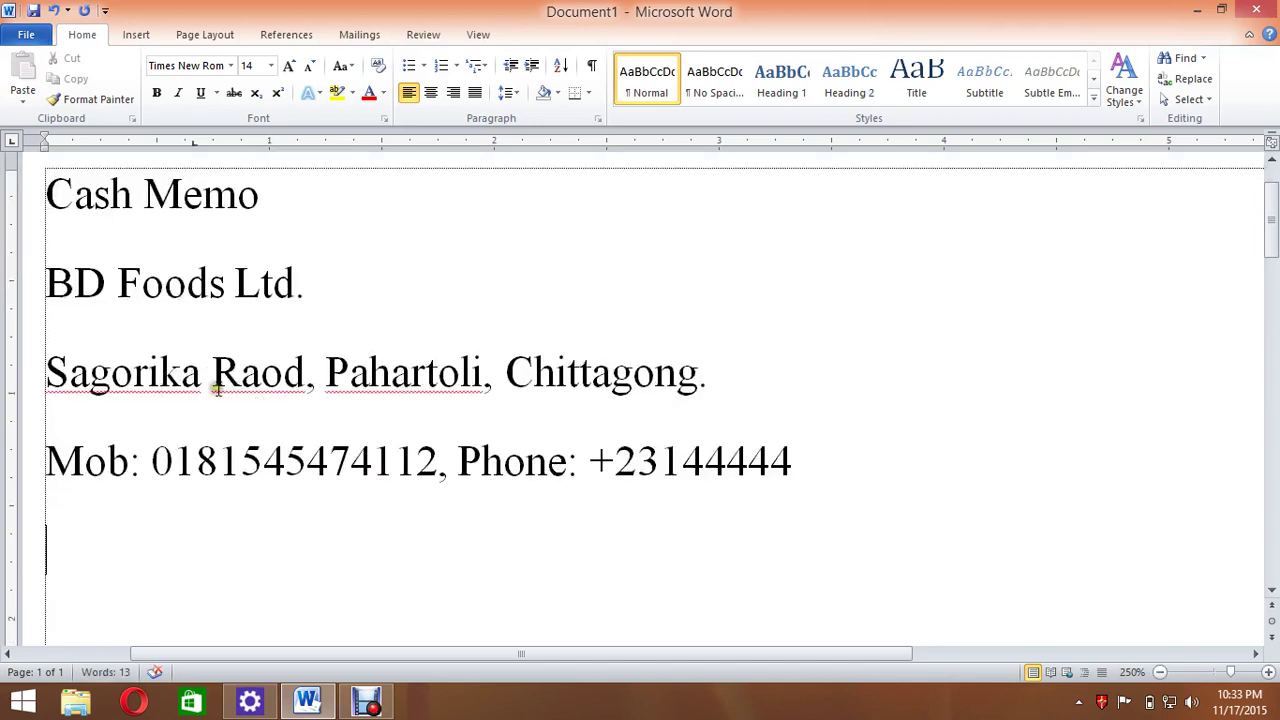
Select the four header lines and try center, right and left alignment.
ctrl+scroll(94, 380, down, 10)
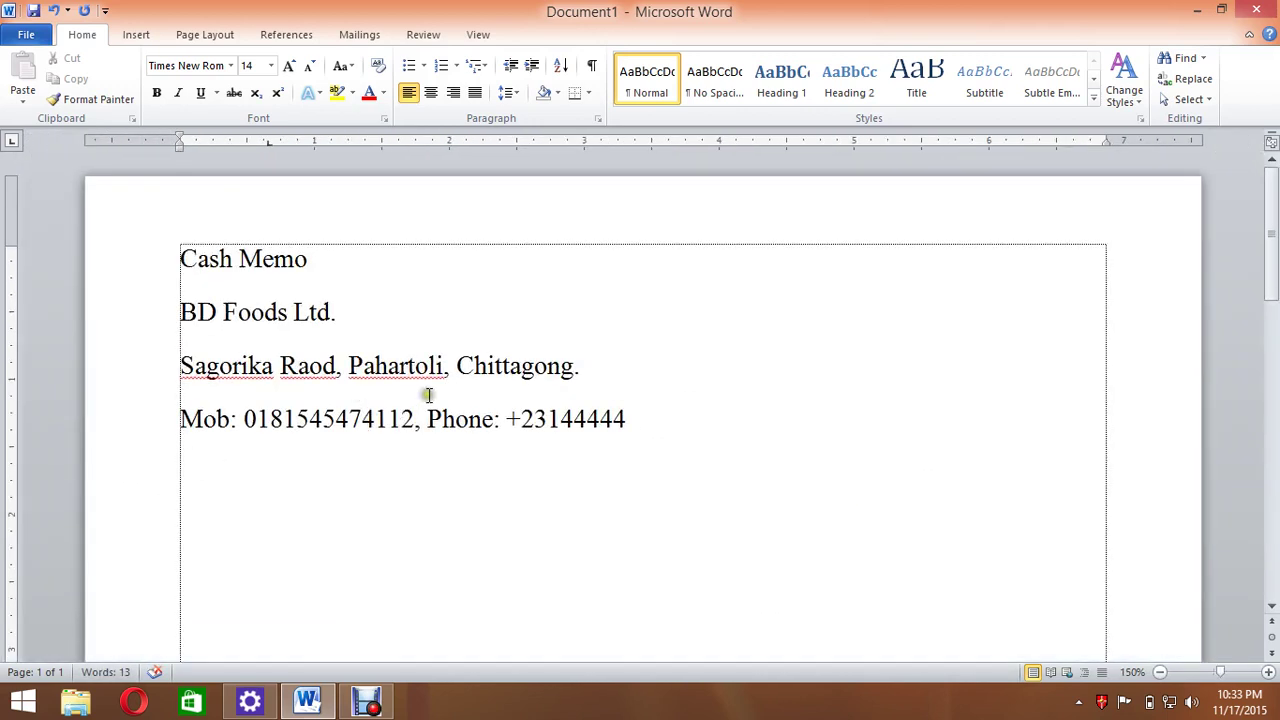
drag(740, 455, 30, 255)
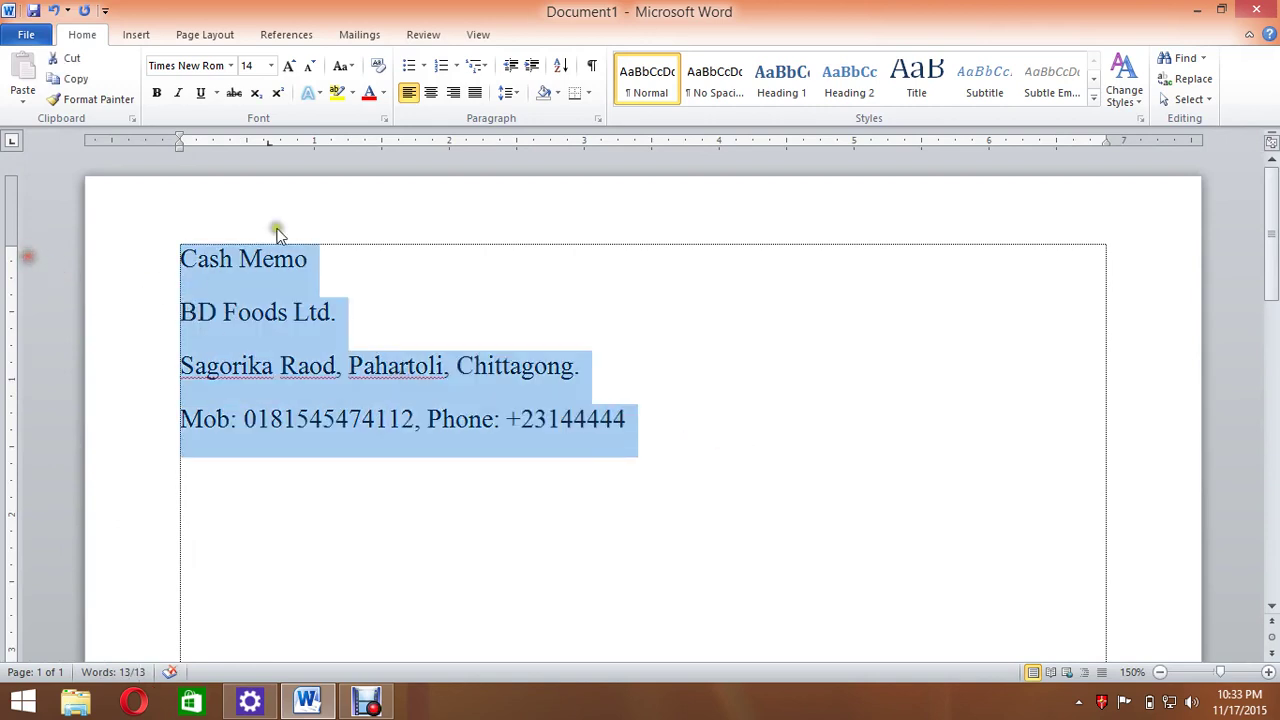
click(431, 92)
click(453, 92)
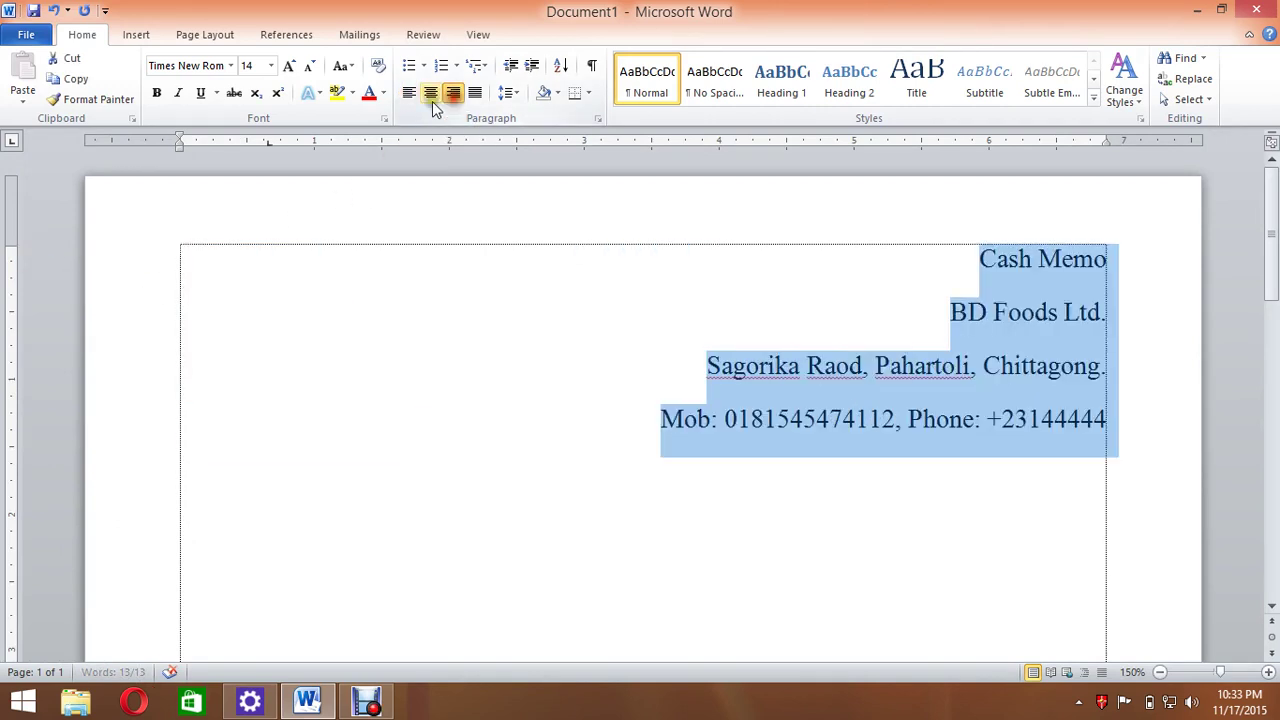
click(409, 96)
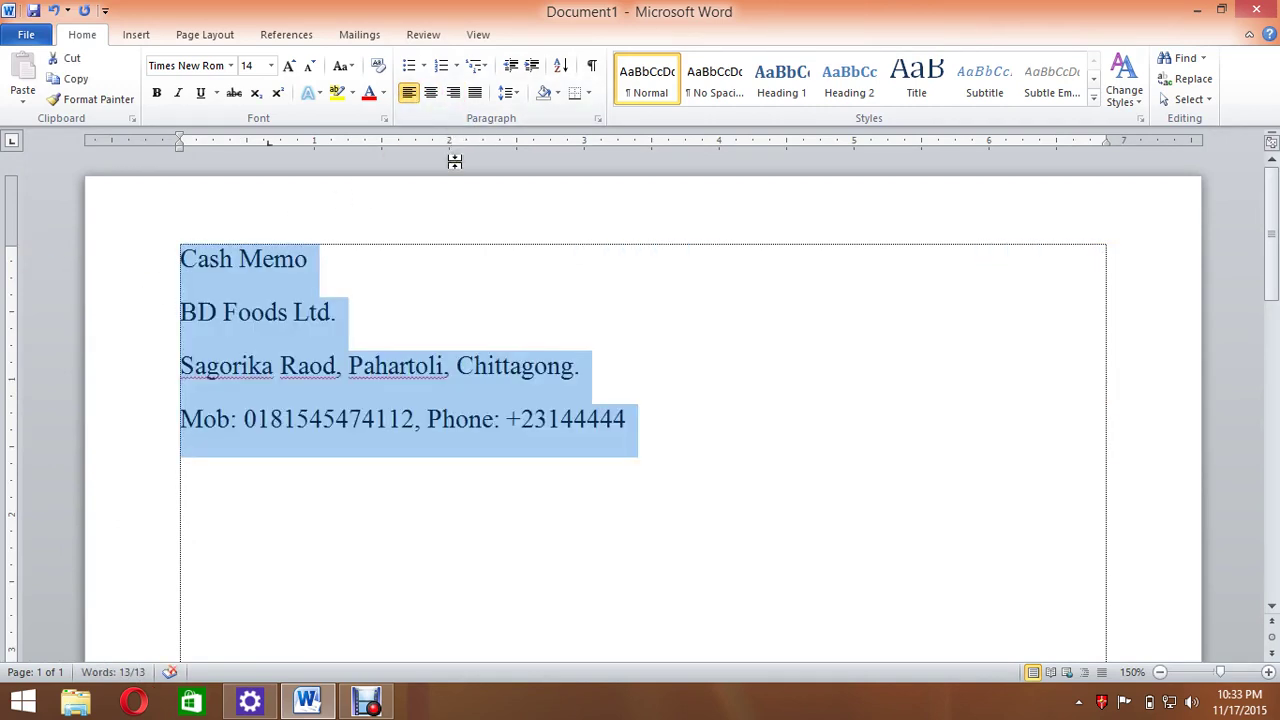
key(ctrl+e)
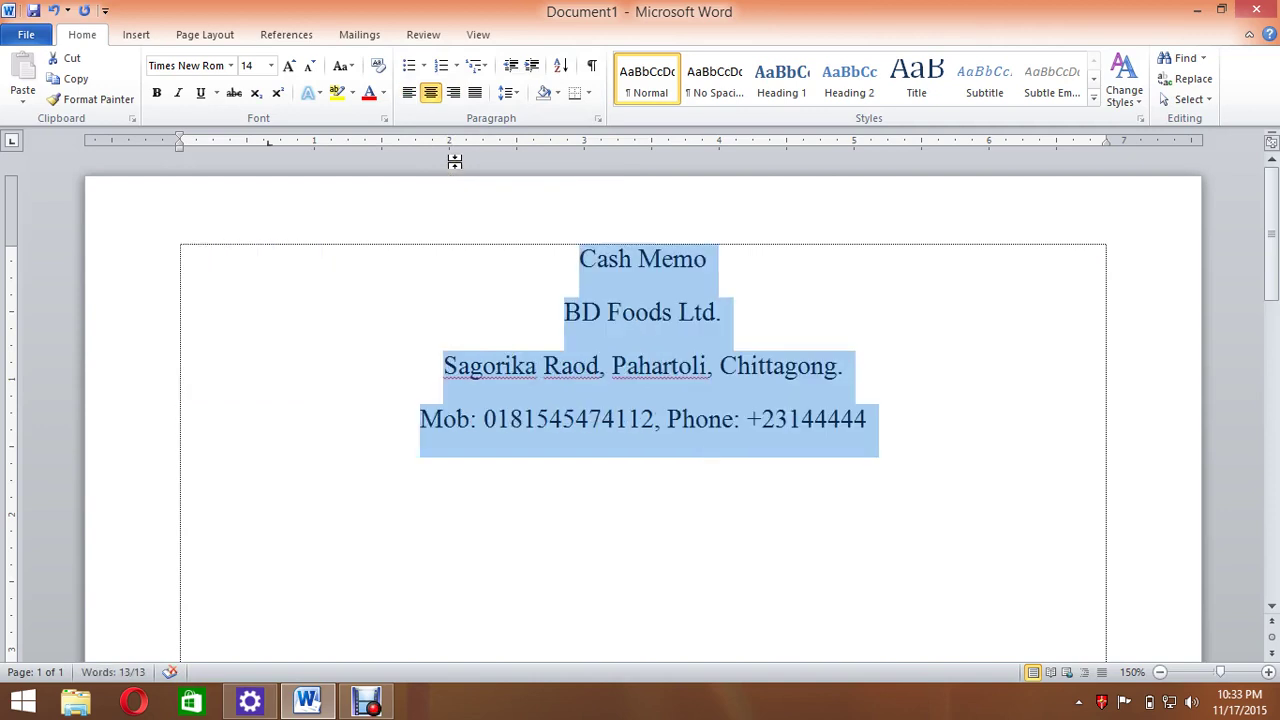
key(ctrl+l)
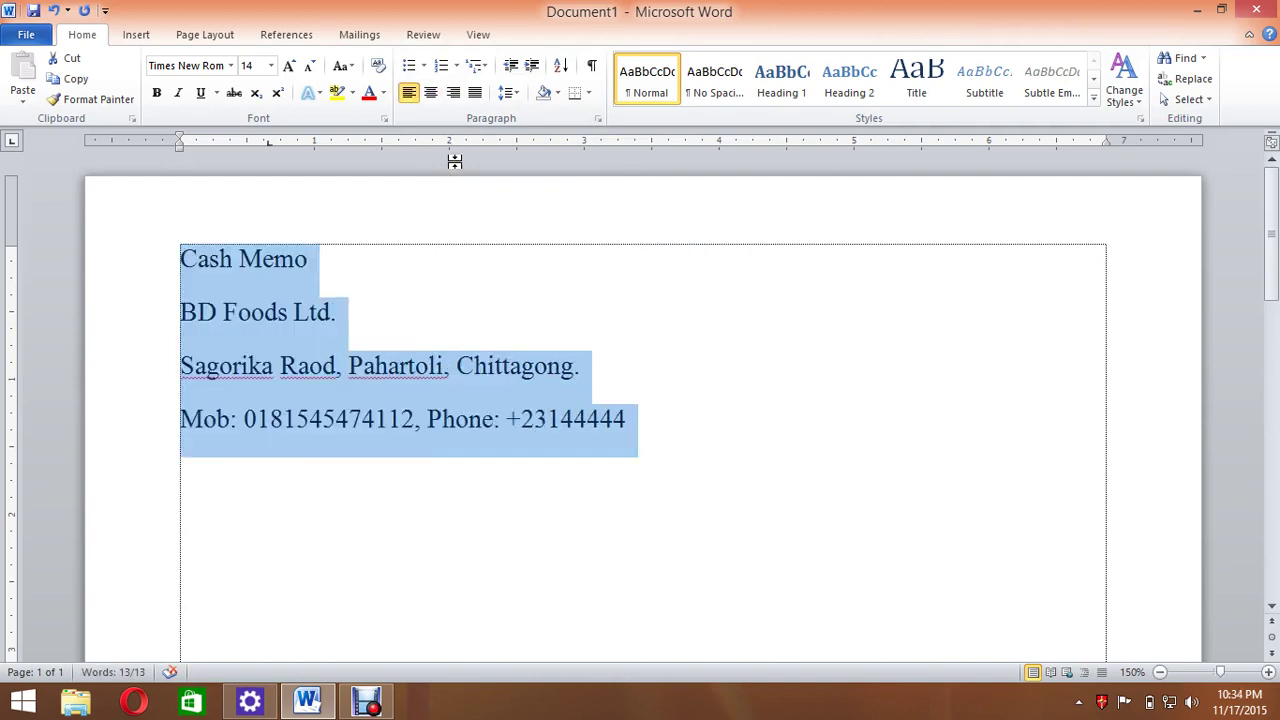
key(ctrl+r)
Reselect the header lines, center them, then select the whole document.
click(782, 350)
click(977, 262)
drag(976, 280, 1170, 470)
key(ctrl+e)
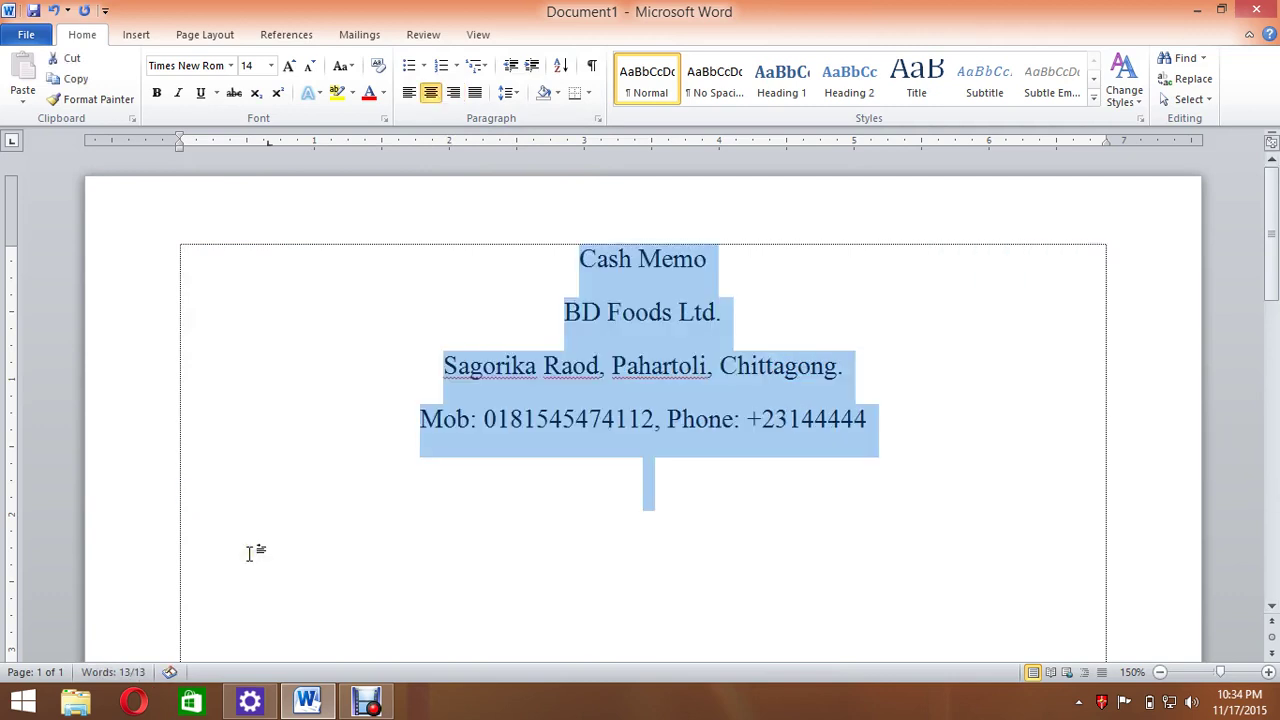
click(970, 362)
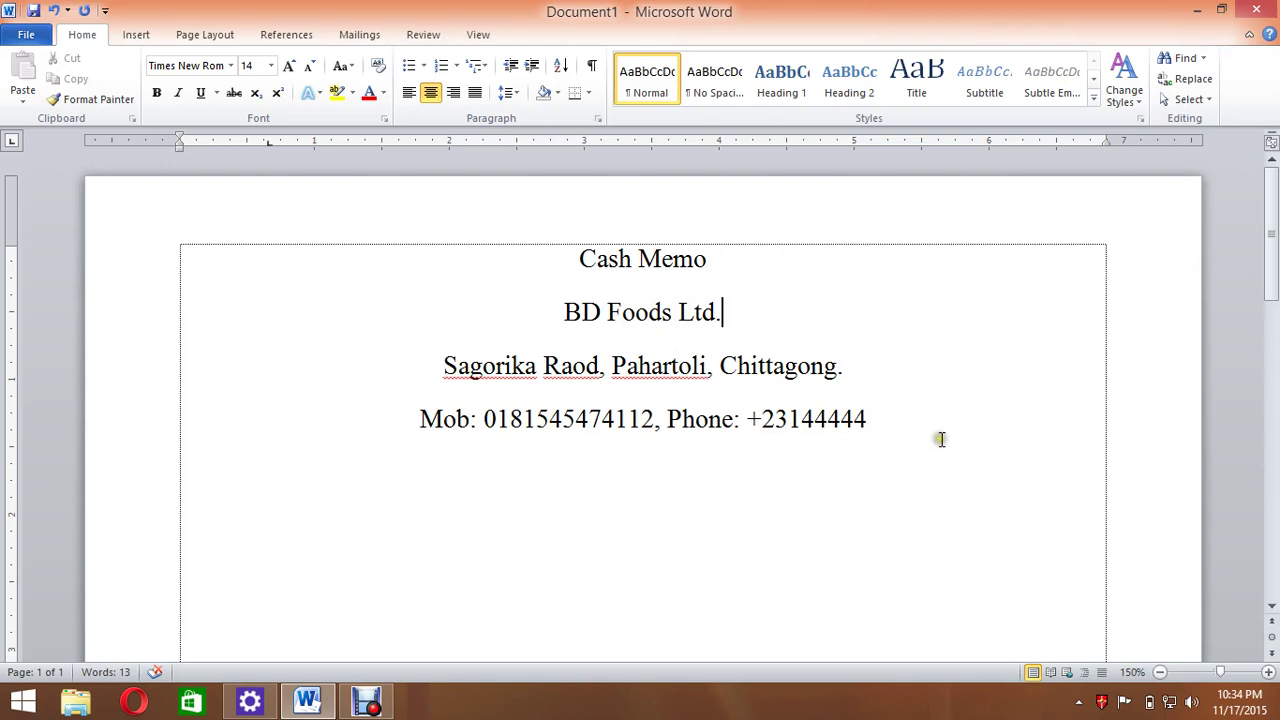
key(ctrl+a)
click(510, 93)
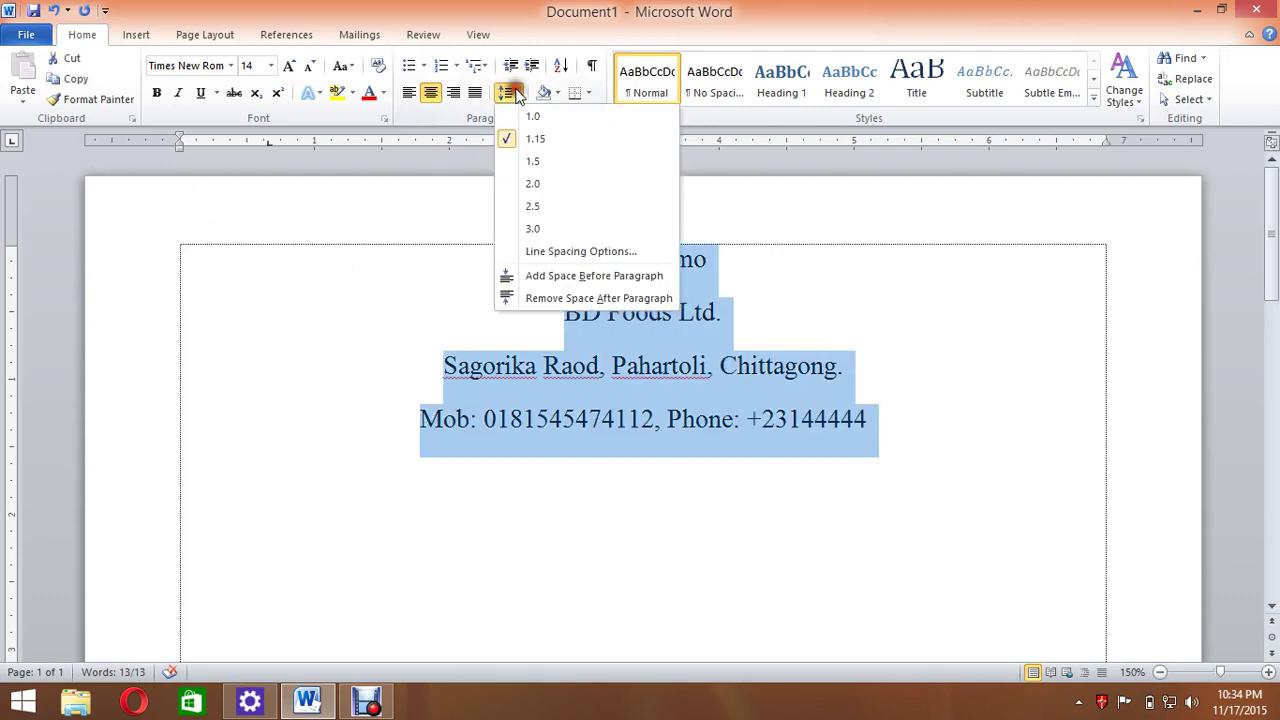
Remove space after the header paragraphs and grow BD Foods Ltd. to 40 pt.
click(590, 299)
click(930, 400)
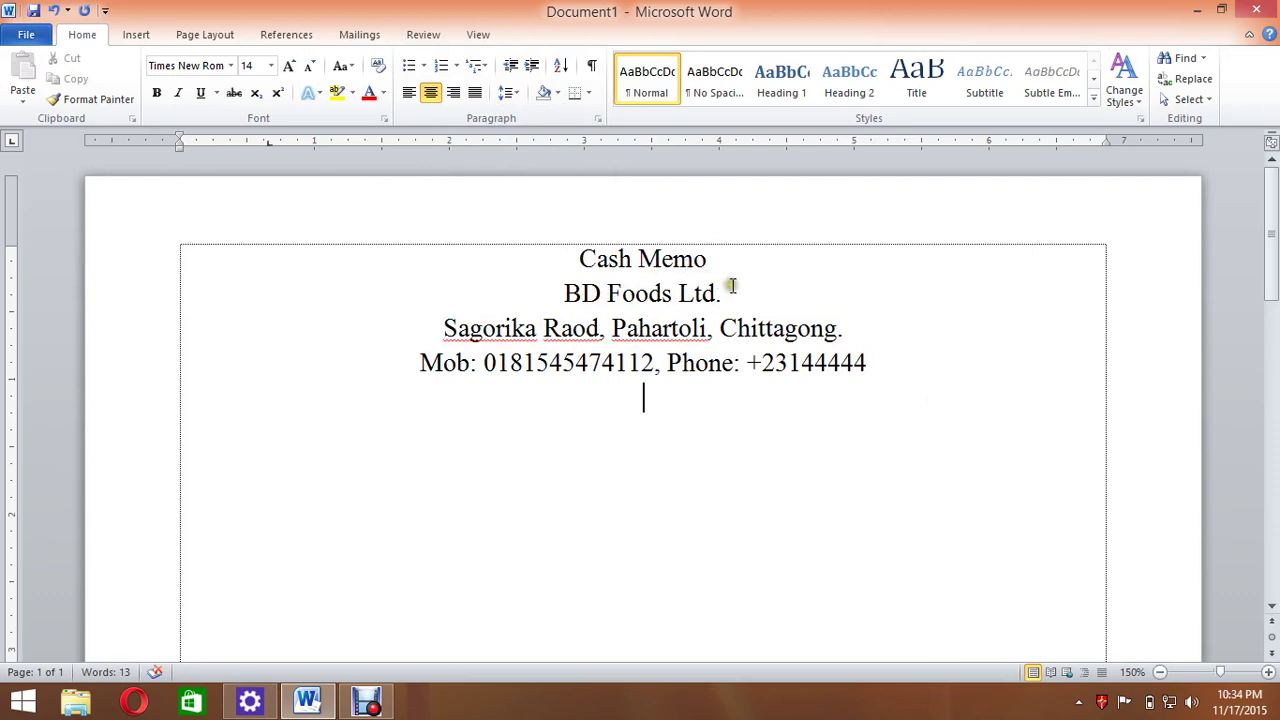
drag(732, 286, 568, 294)
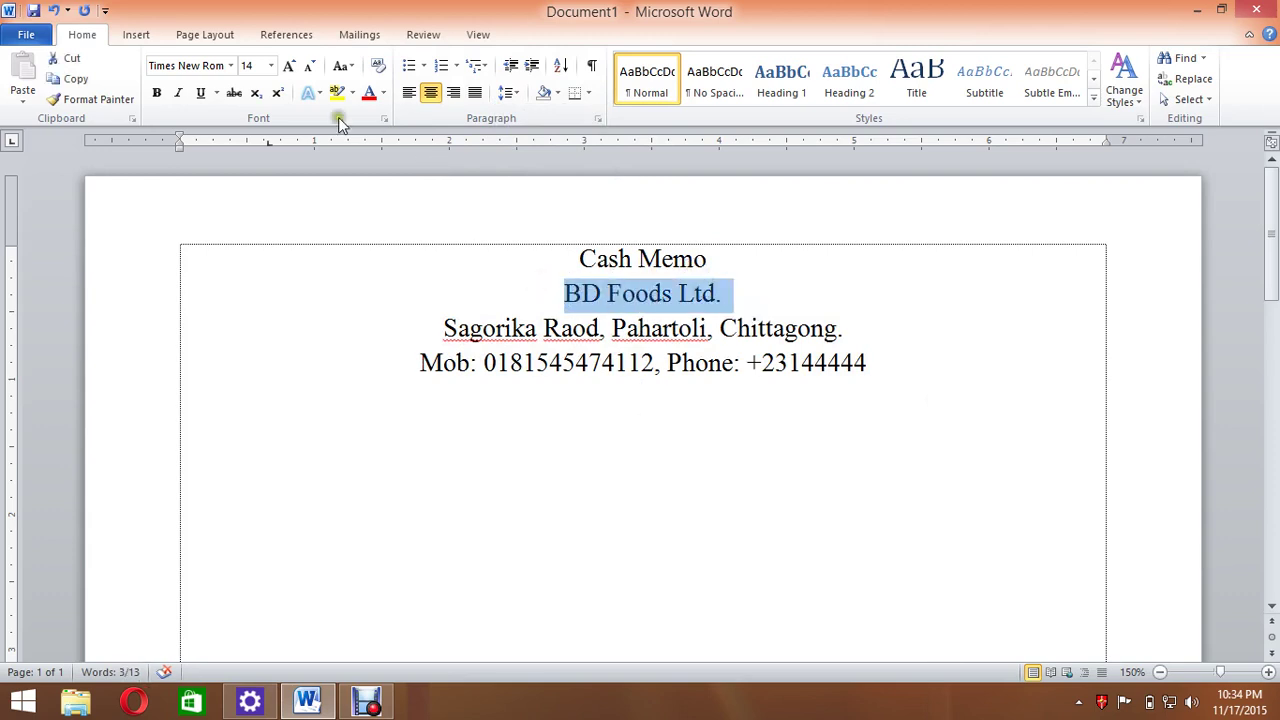
click(289, 66)
click(289, 66)
click(289, 66)
click(289, 66)
click(289, 66)
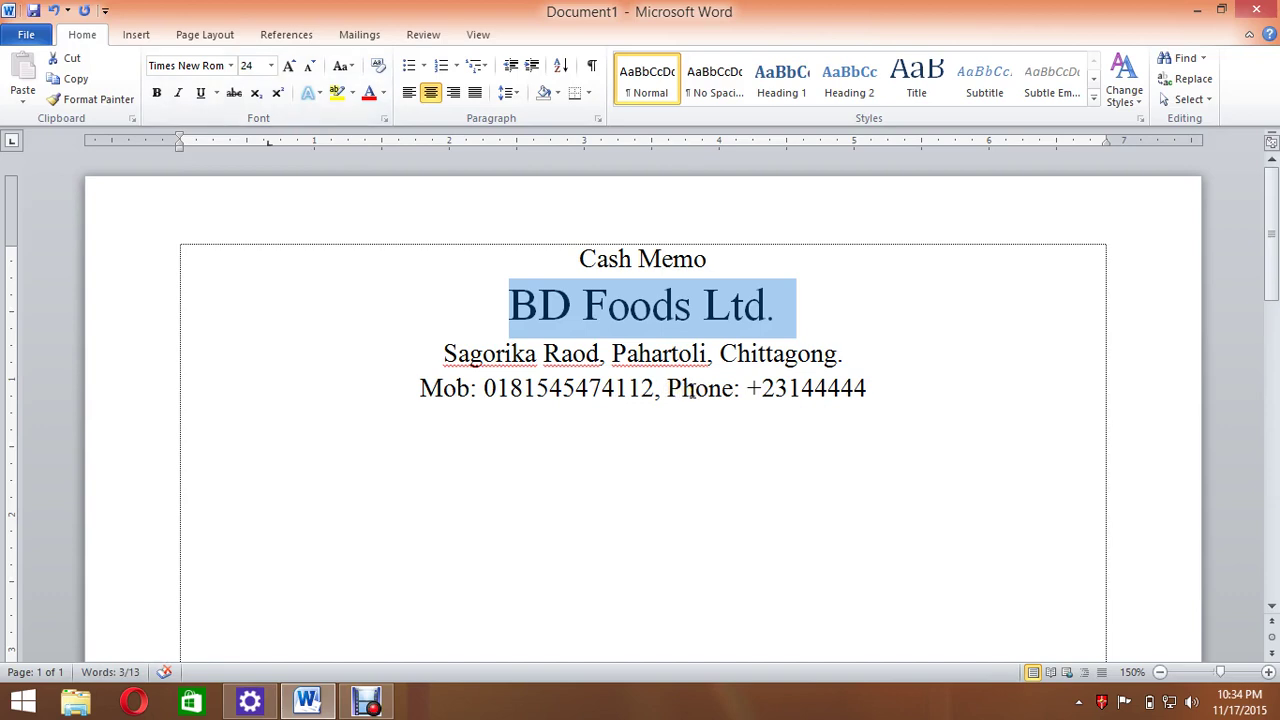
key(ctrl+bracketright)
key(ctrl+bracketright)
key(ctrl+bracketright)
key(ctrl+bracketright)
key(ctrl+bracketright)
key(ctrl+bracketright)
key(ctrl+bracketright)
key(ctrl+bracketright)
key(ctrl+bracketright)
key(ctrl+bracketright)
key(ctrl+bracketright)
key(ctrl+bracketright)
key(ctrl+bracketright)
key(ctrl+bracketright)
key(ctrl+bracketright)
key(ctrl+bracketright)
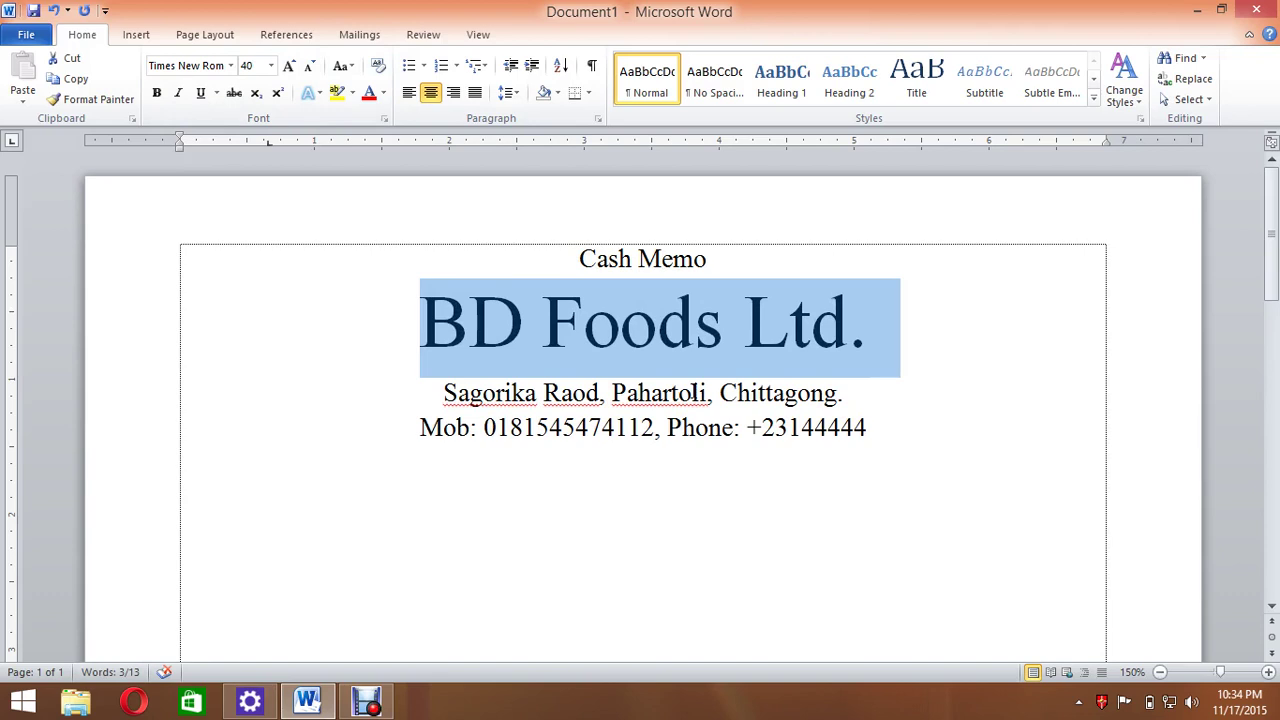
Make BD Foods Ltd. bold.
scroll(690, 392, down, 5)
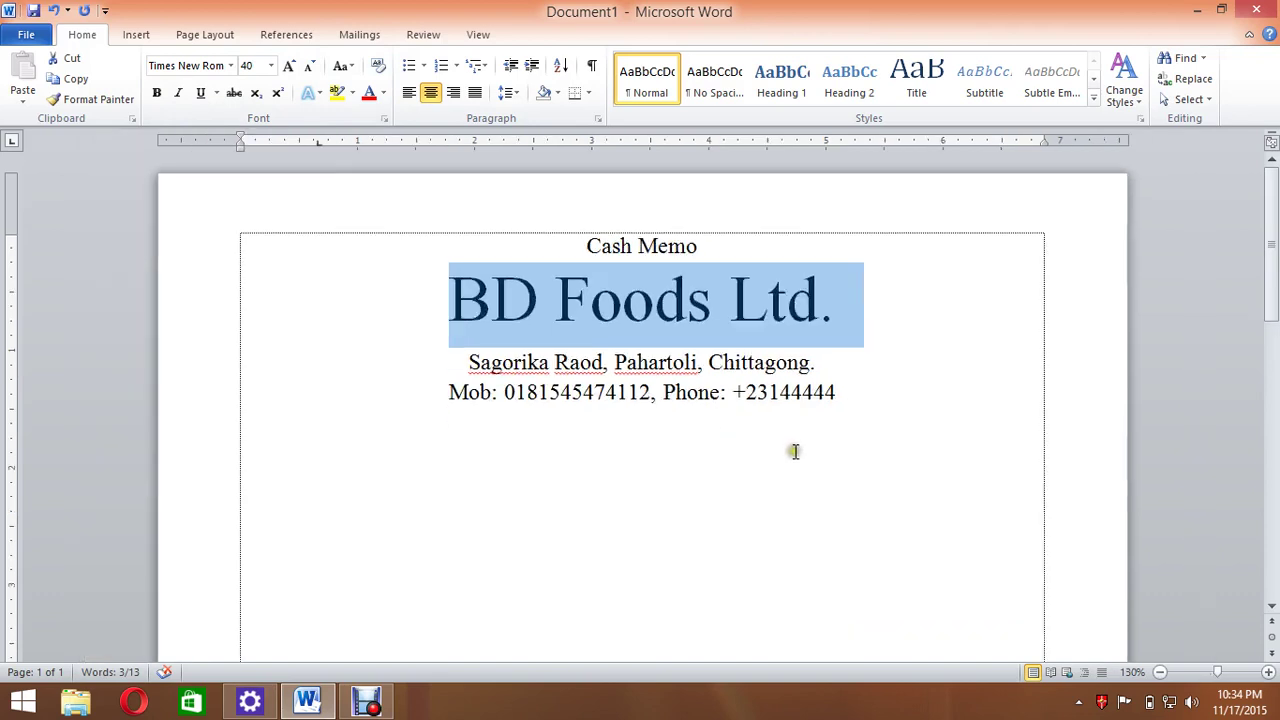
click(857, 284)
drag(797, 283, 477, 280)
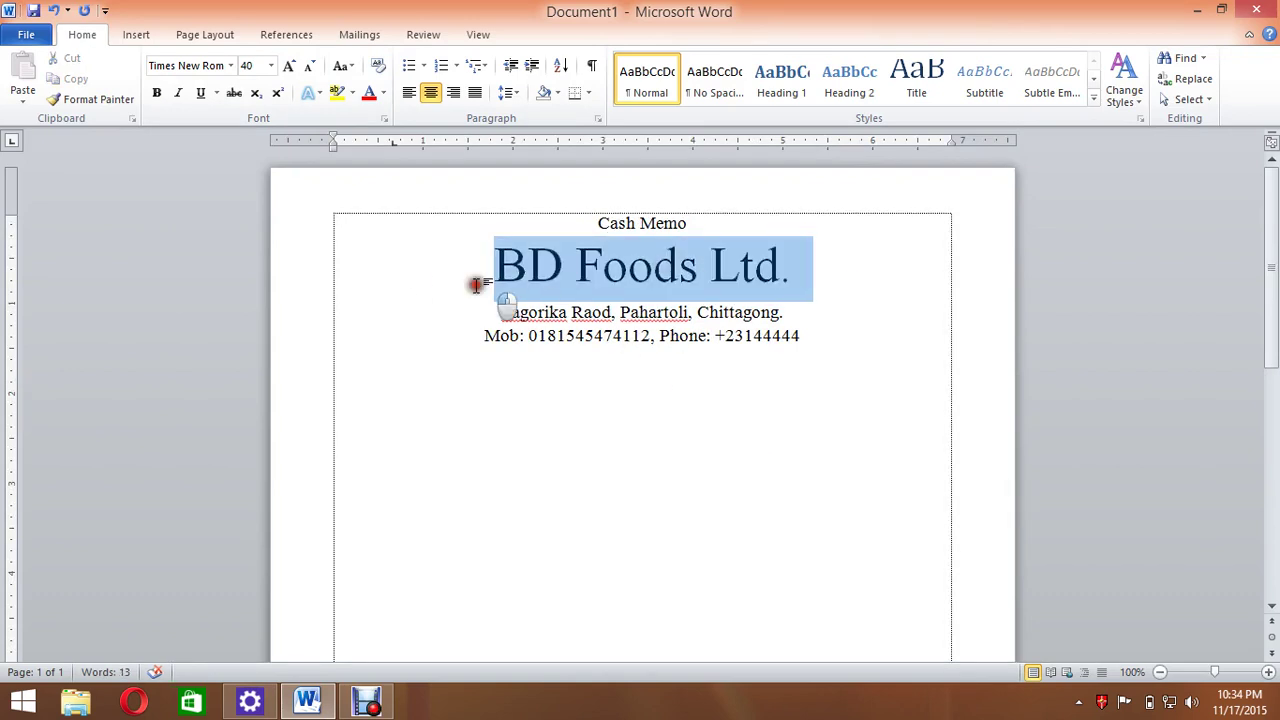
click(157, 93)
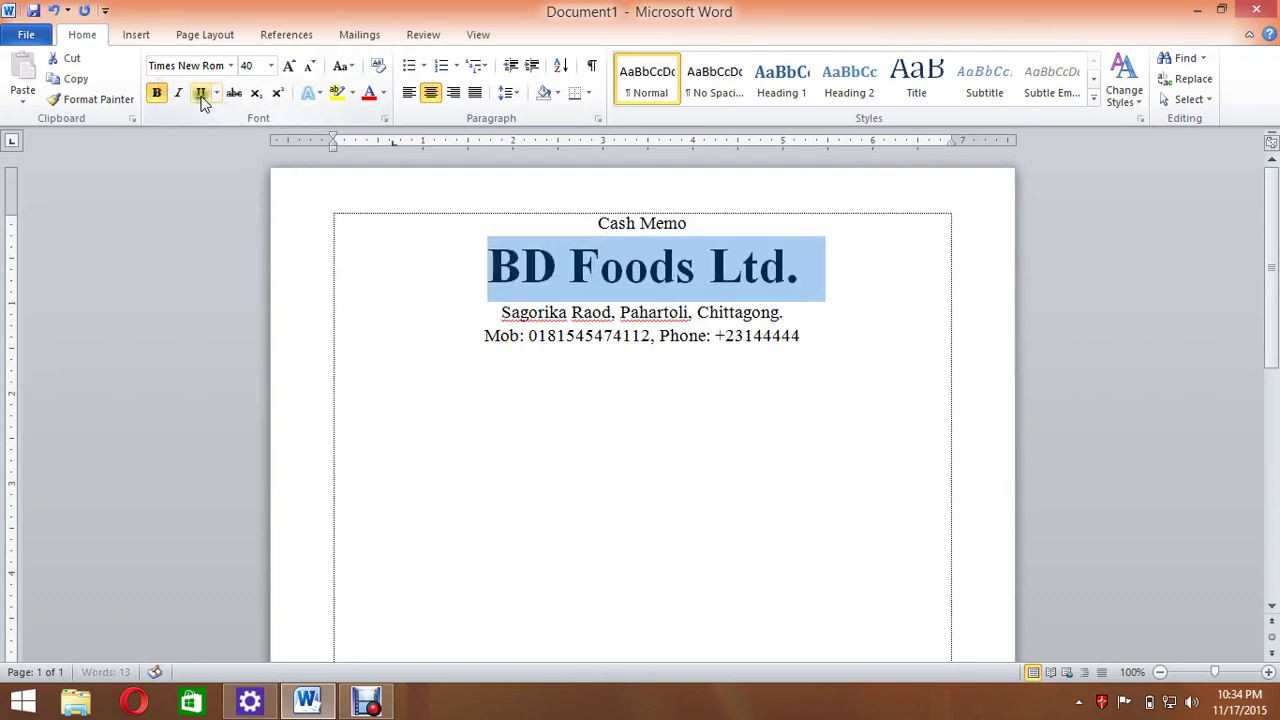
click(795, 272)
drag(797, 272, 457, 280)
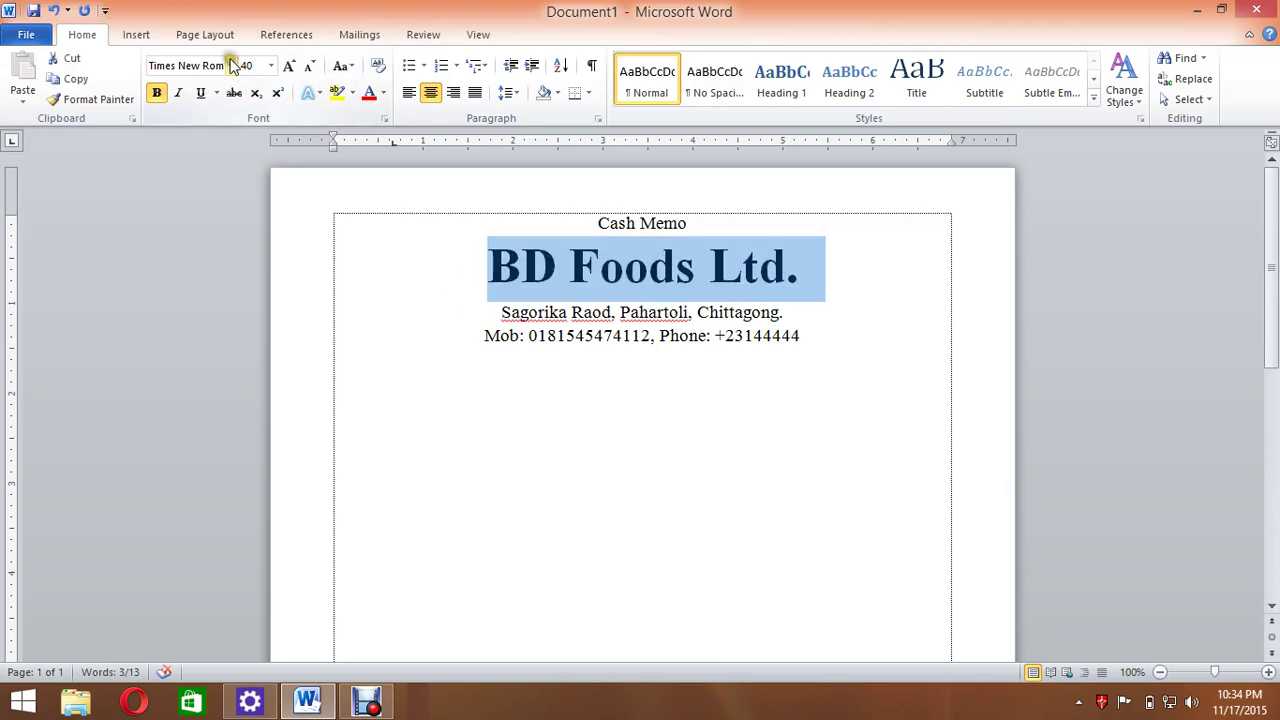
Apply the AddisonLibbySH font to BD Foods Ltd.
click(231, 65)
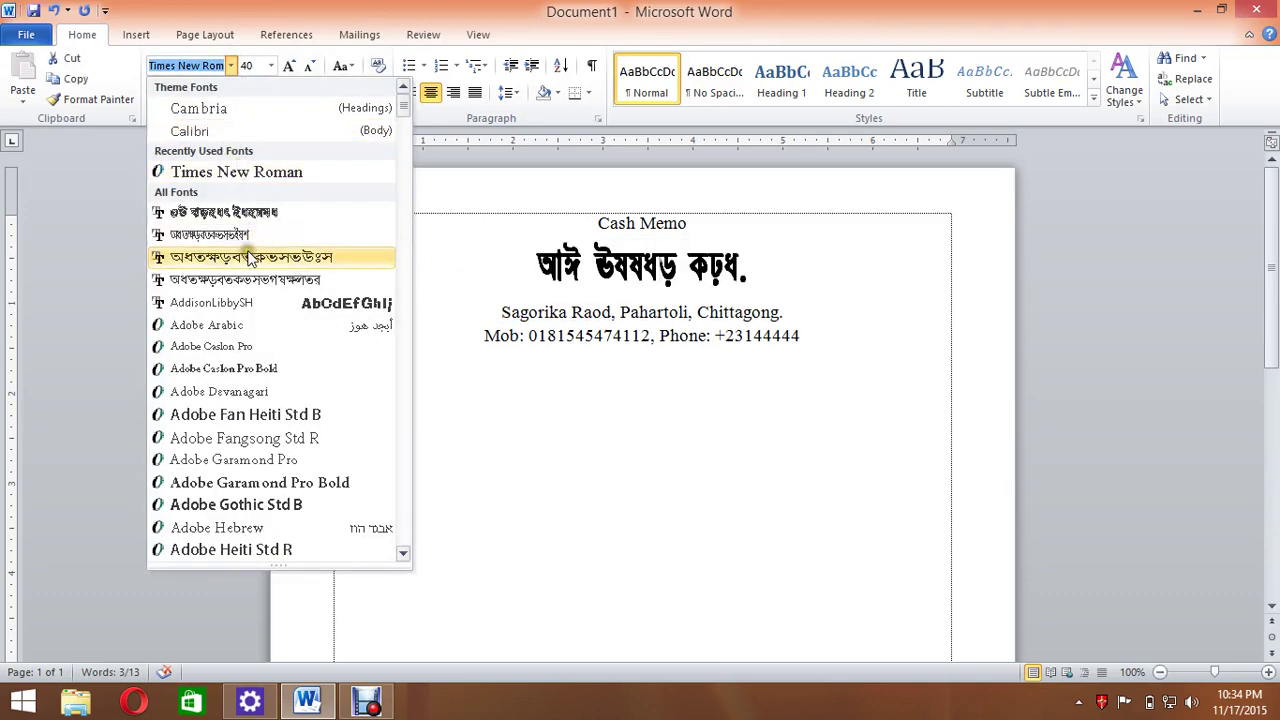
click(243, 306)
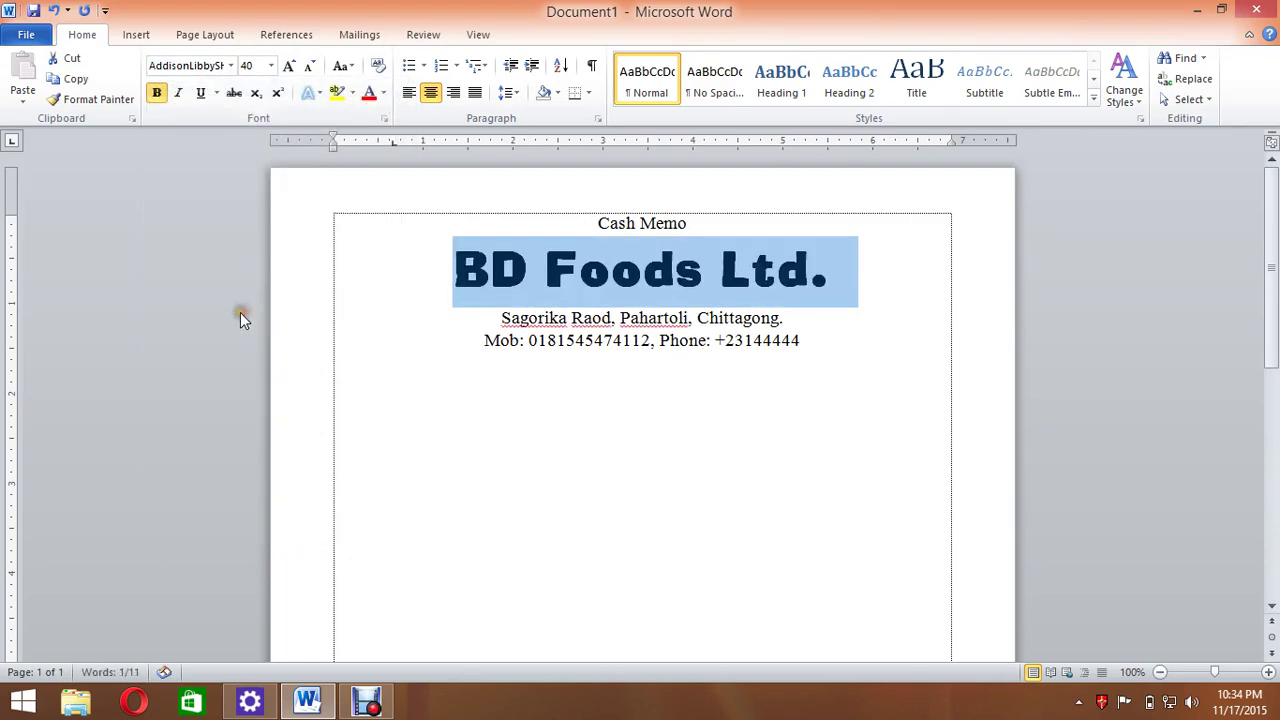
click(897, 299)
Left-align the empty line below the phone line.
click(810, 362)
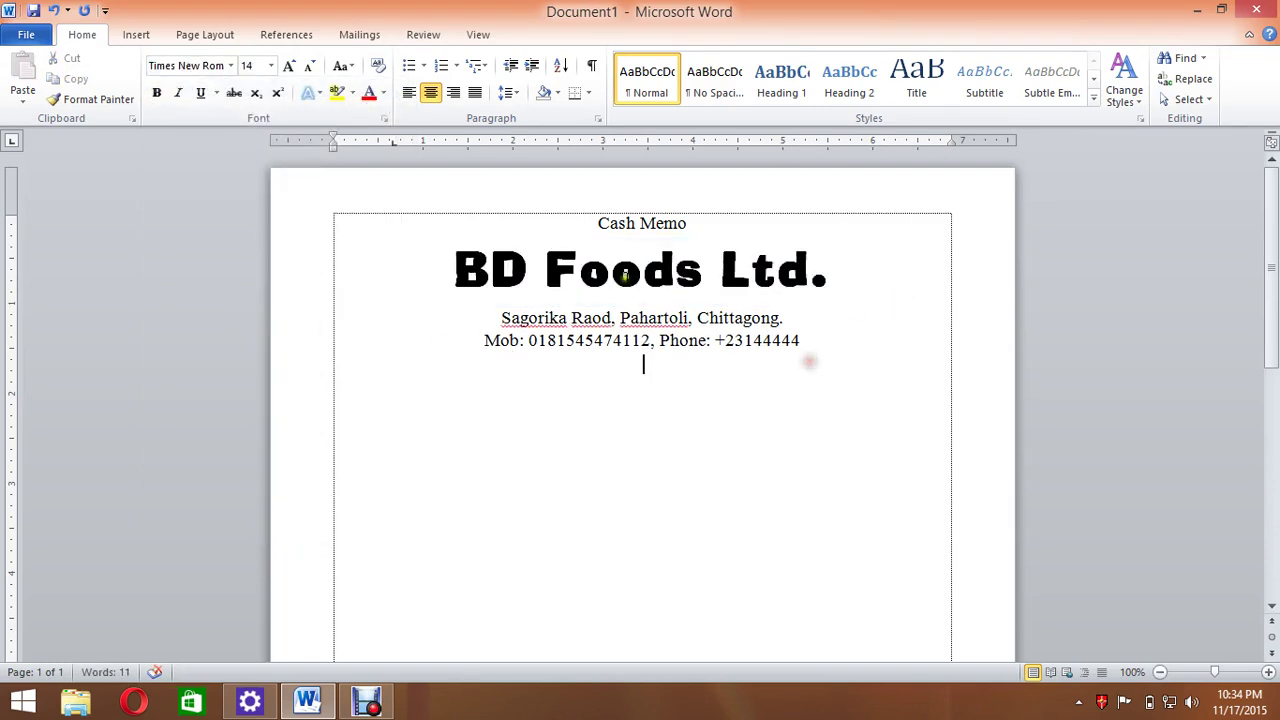
click(811, 337)
click(830, 354)
click(409, 93)
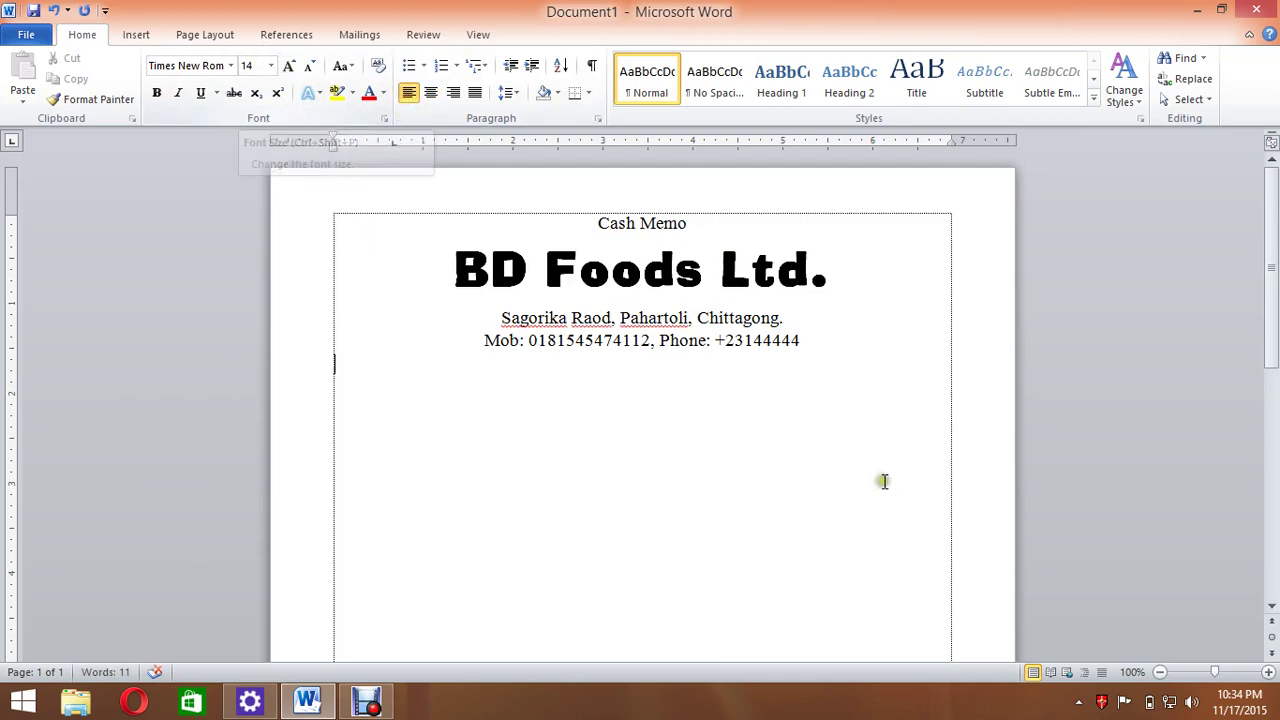
ctrl+scroll(886, 481, up, 10)
Type 'SL No.', add a ruler tab stop near the right margin, and tab to it.
text(SL No.)
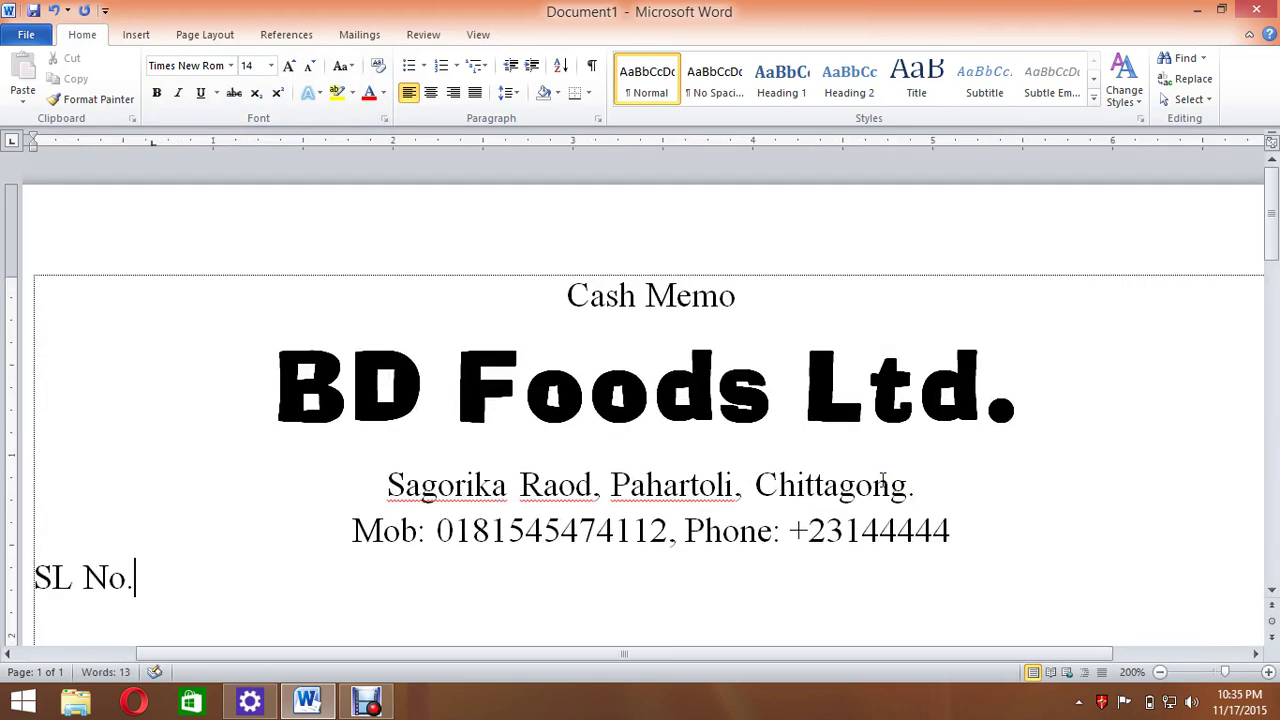
ctrl+scroll(883, 484, down, 4)
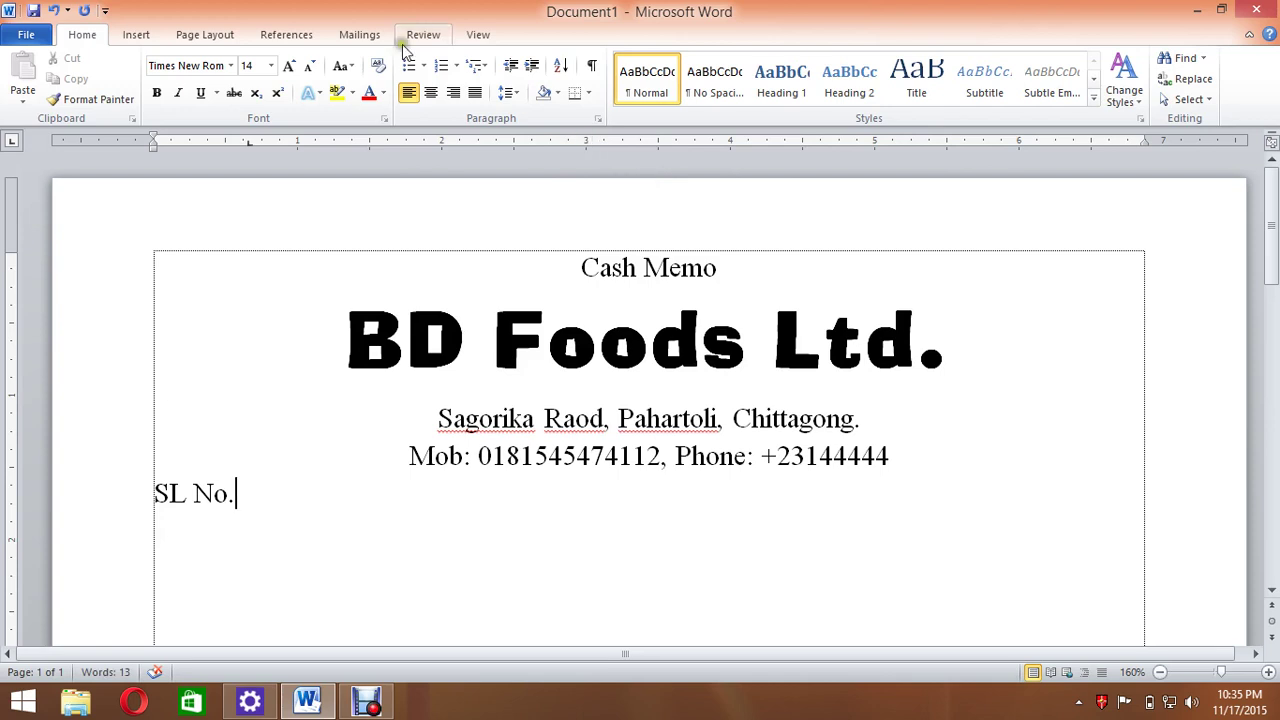
click(478, 35)
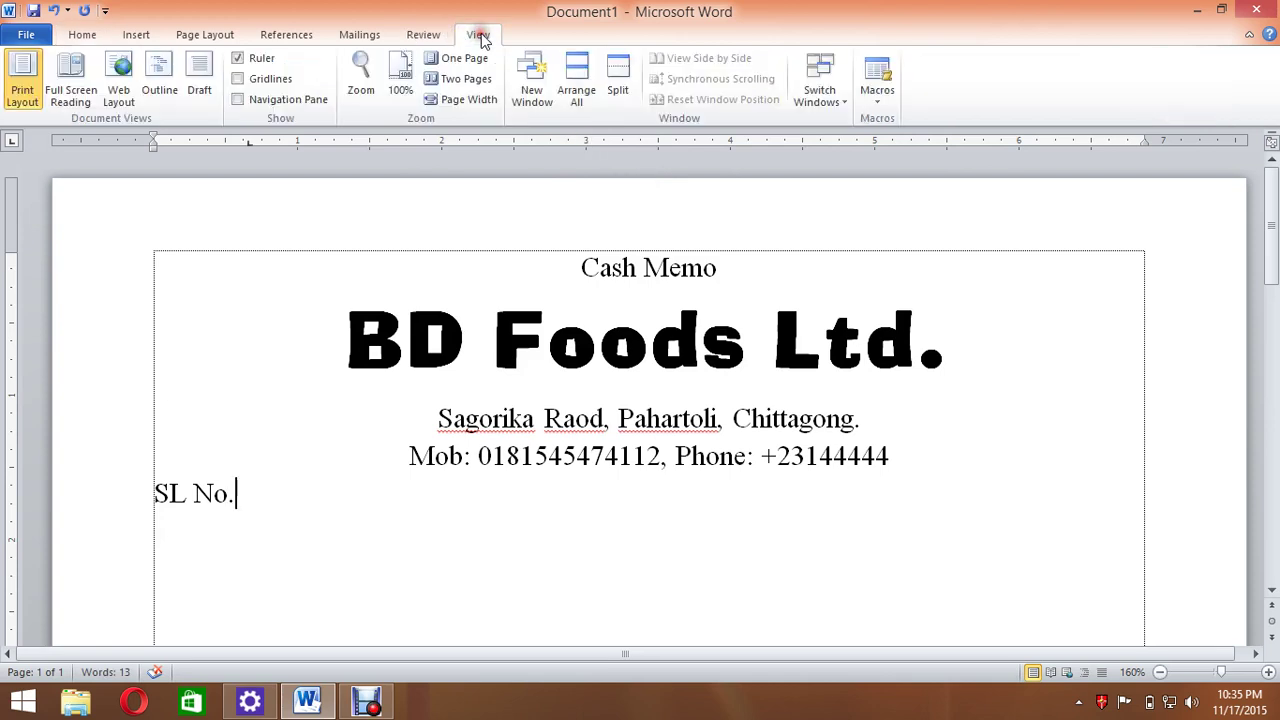
click(261, 59)
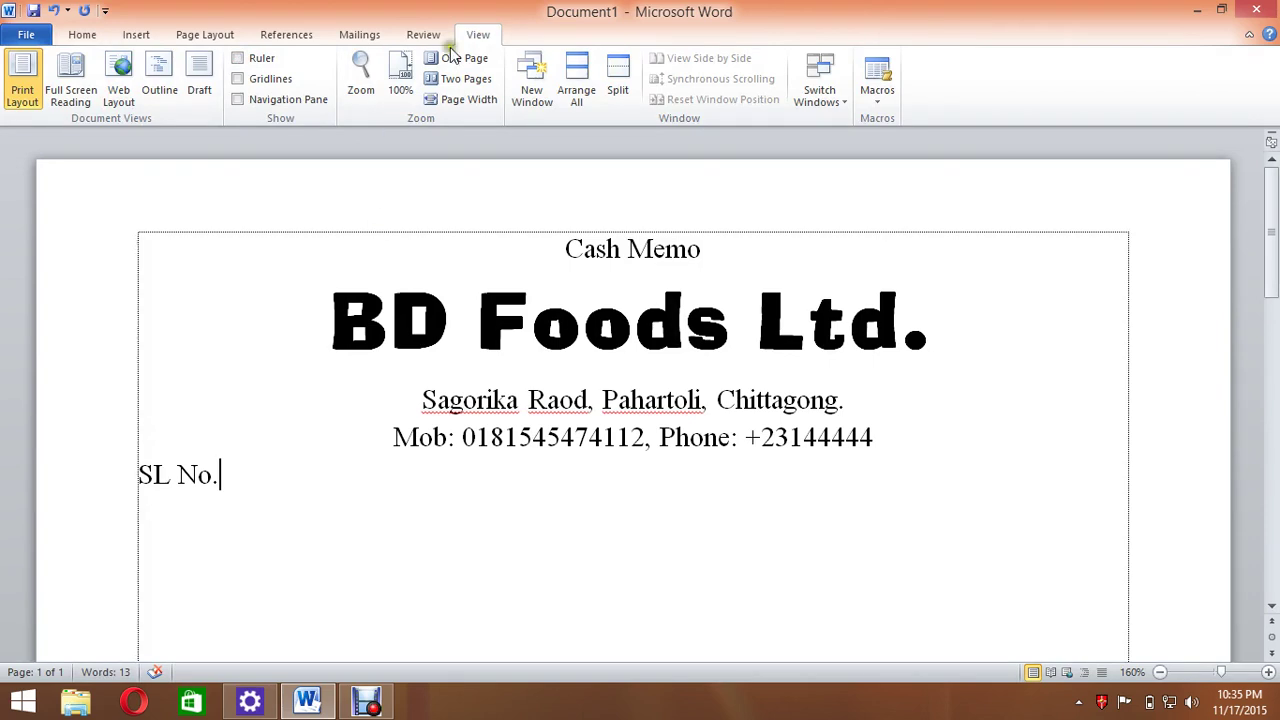
click(261, 59)
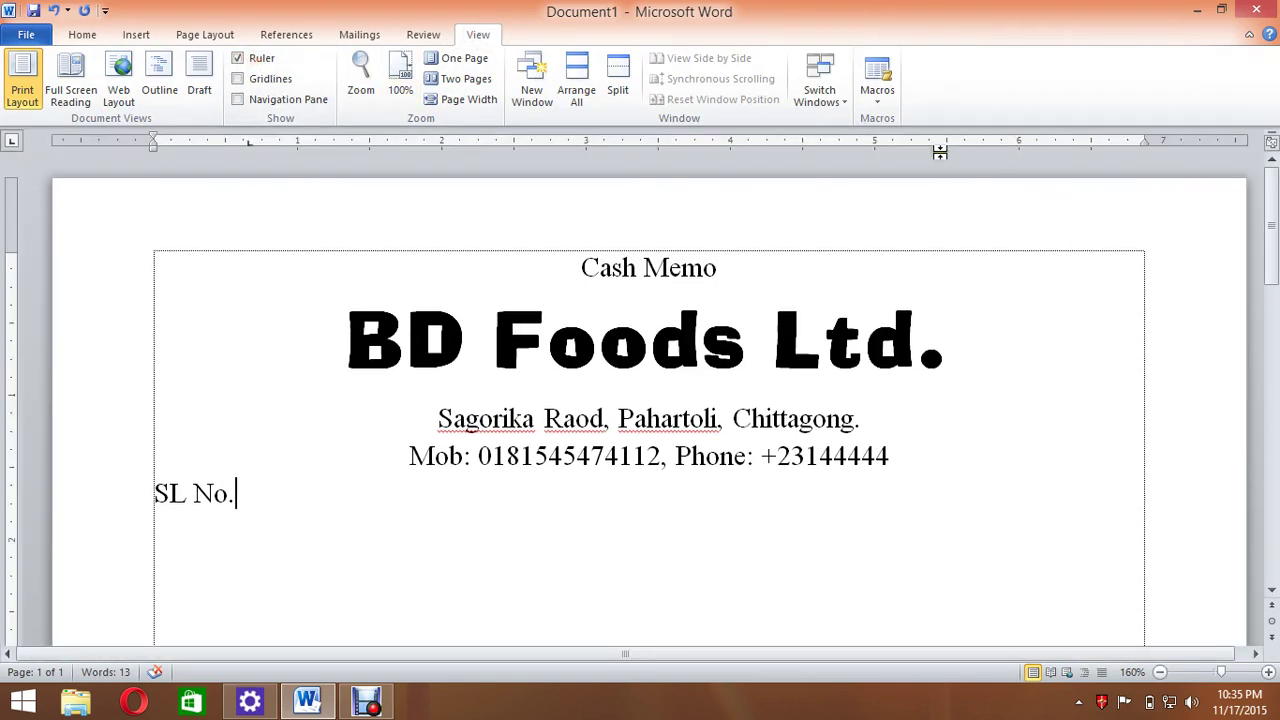
click(913, 144)
key(Tab)
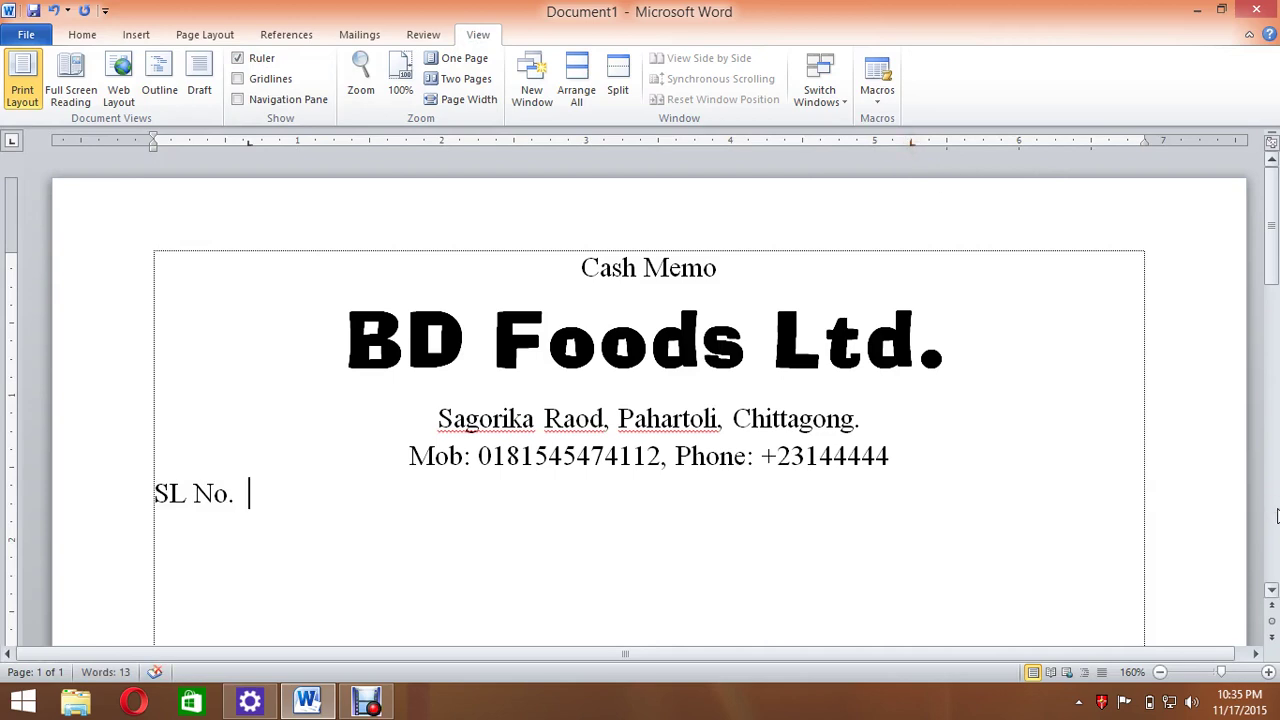
Type 'Date: 18/11/2015' at the right tab stop and start a new line.
text(Date:)
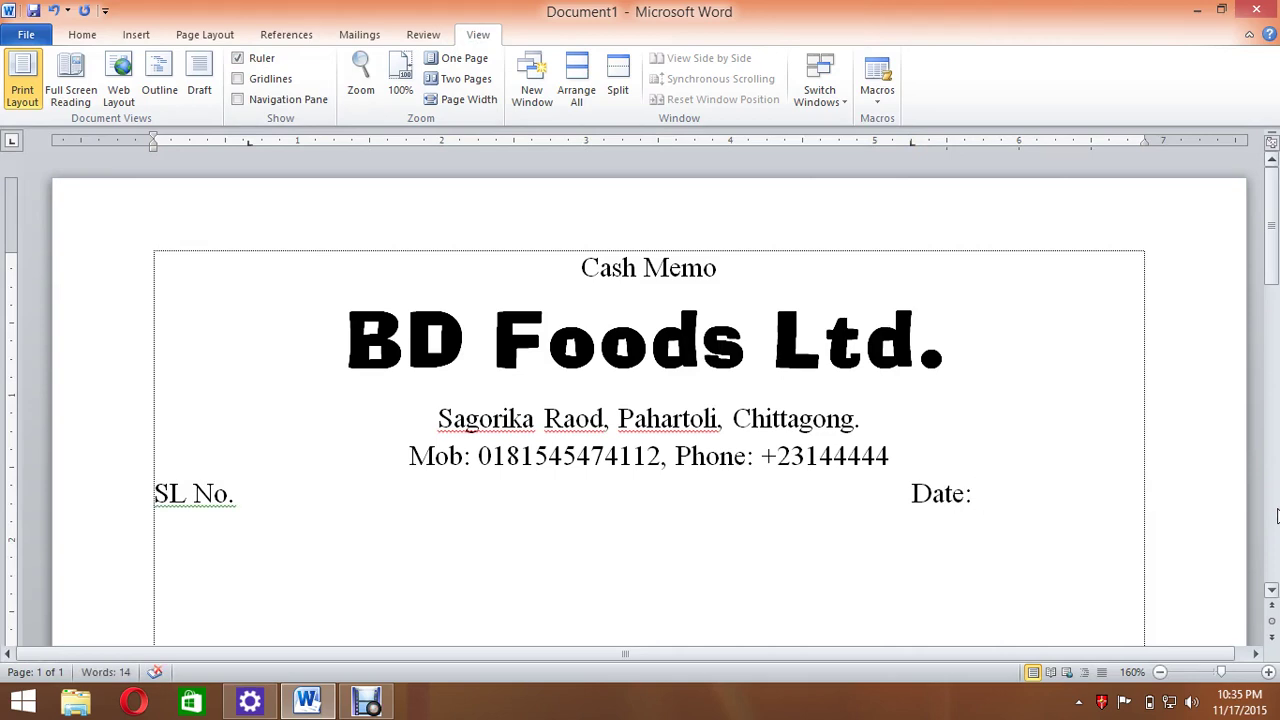
text(18/11/2)
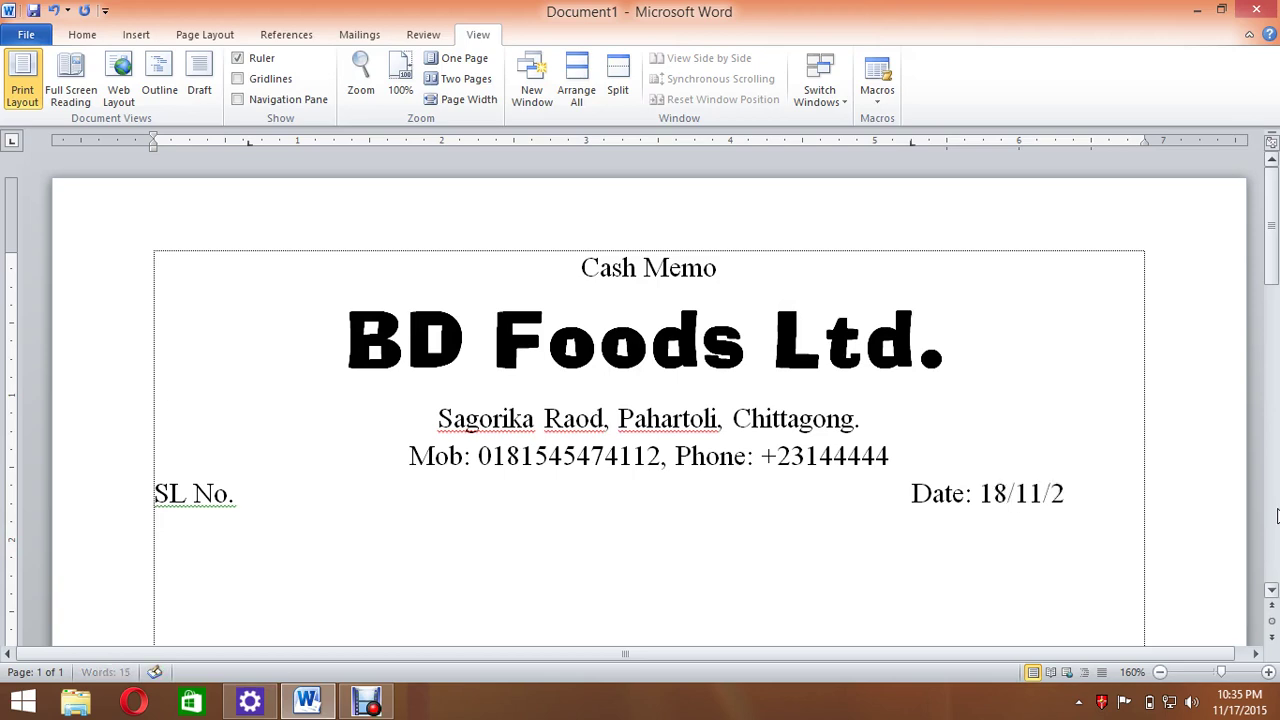
key(BackSpace)
key(BackSpace)
text(5)
key(Return)
Add 'Name:' and 'Address:' lines followed by rows of dots.
text(Name:)
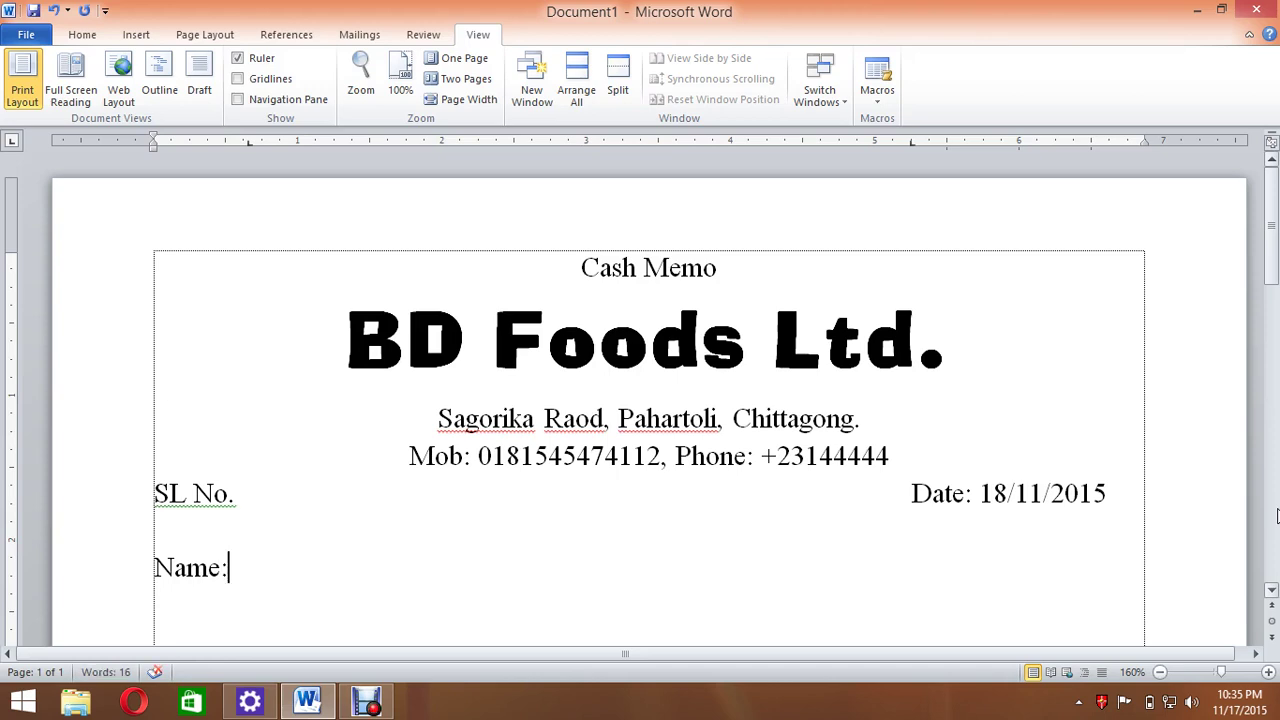
text(...............)
key(Return)
text(Address:)
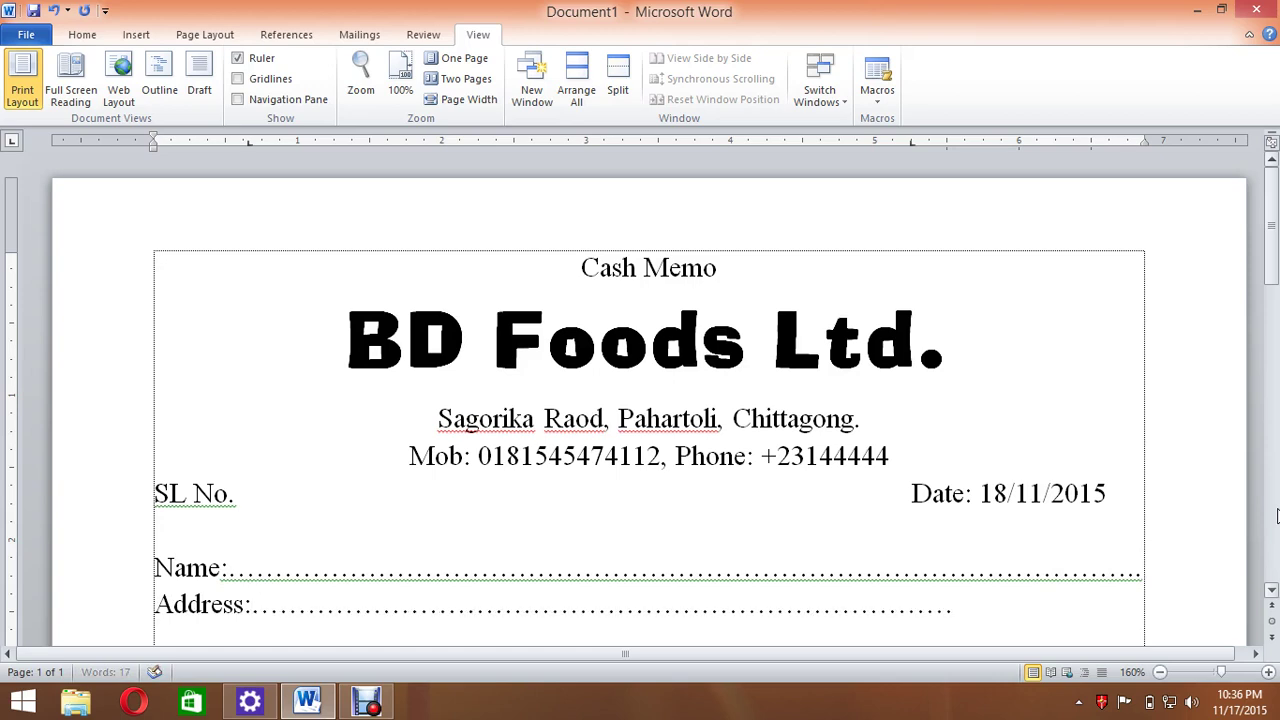
text(...........................)
key(ctrl+z)
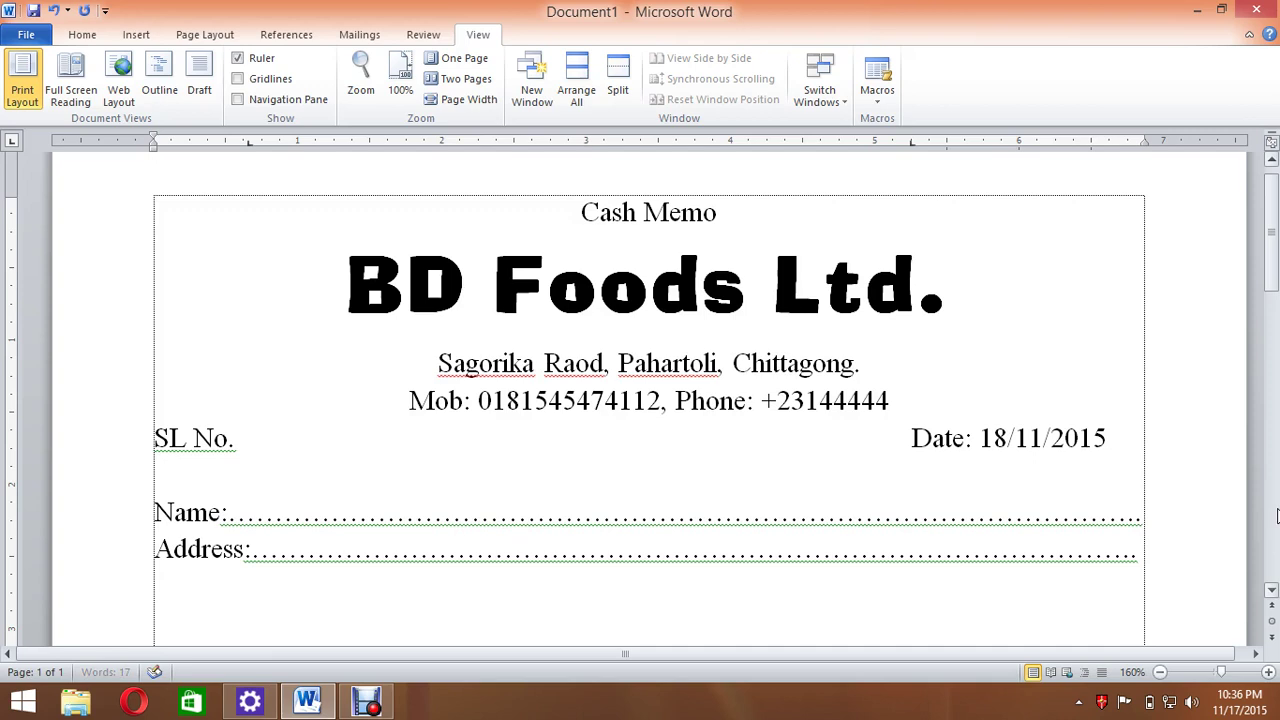
text(.)
scroll(1276, 514, up, 1)
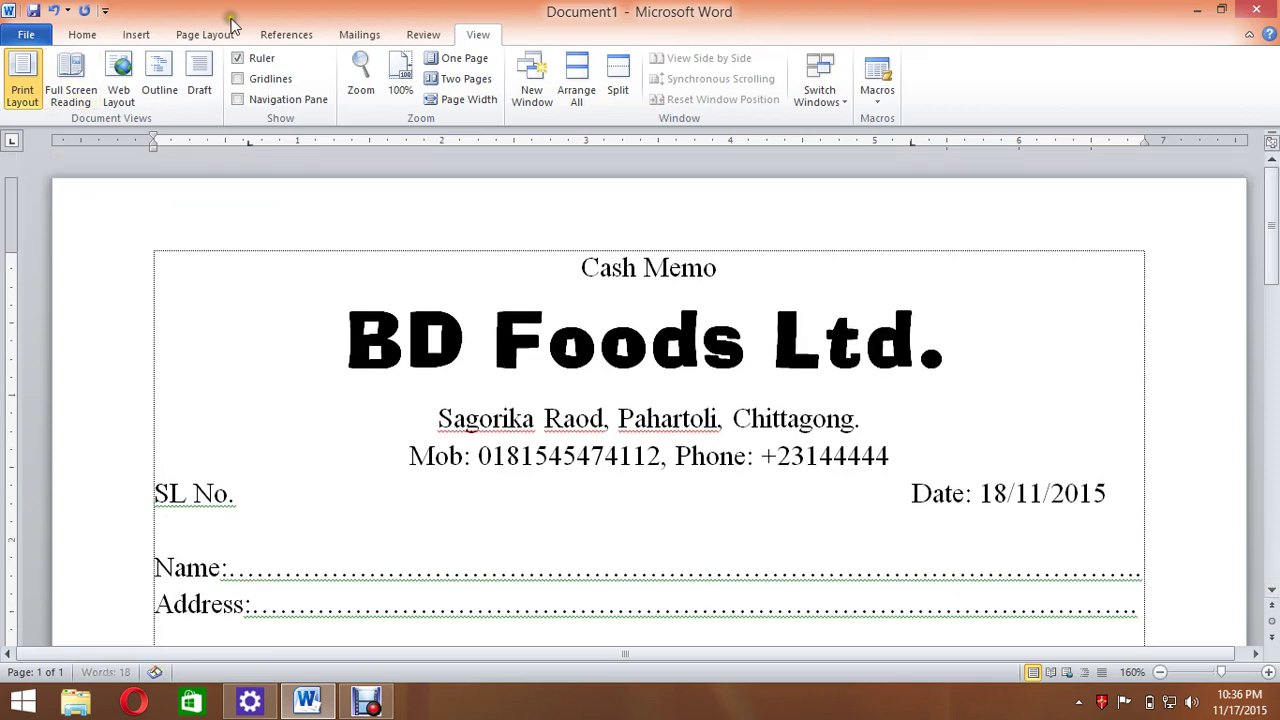
Use the Insert Table dialog to add a 5-column, 3-row table.
click(130, 35)
click(149, 78)
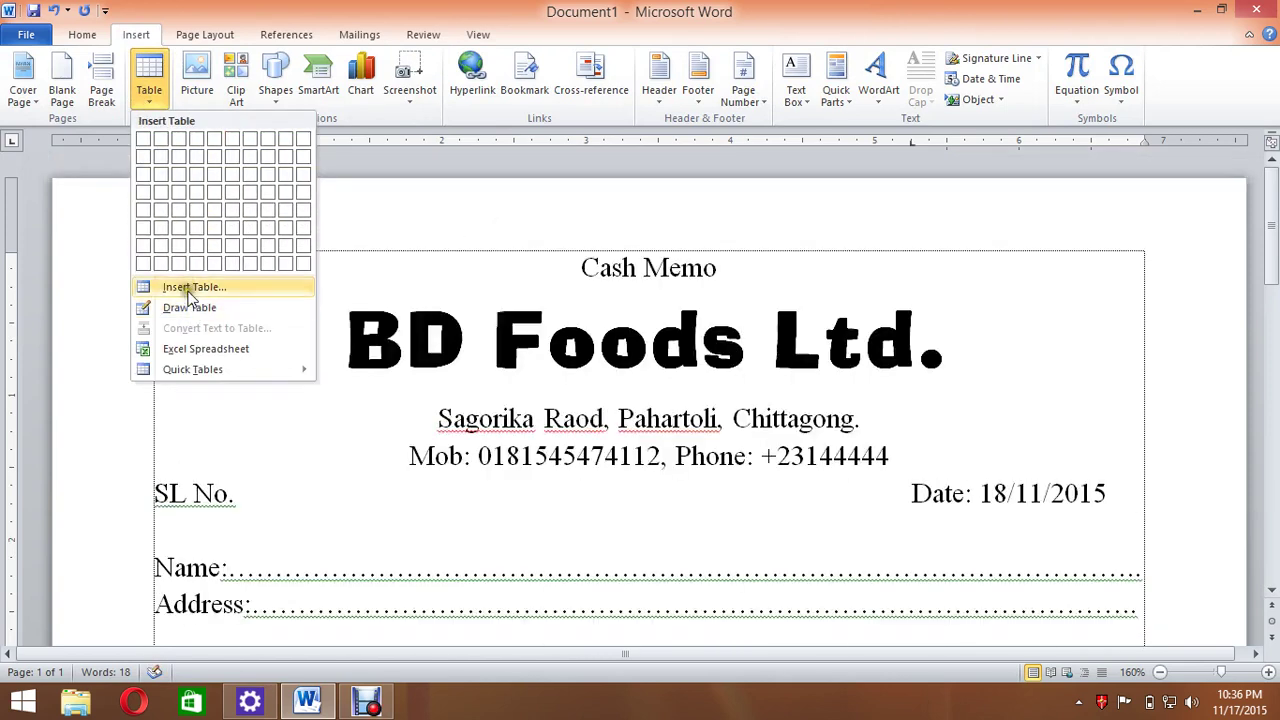
click(186, 288)
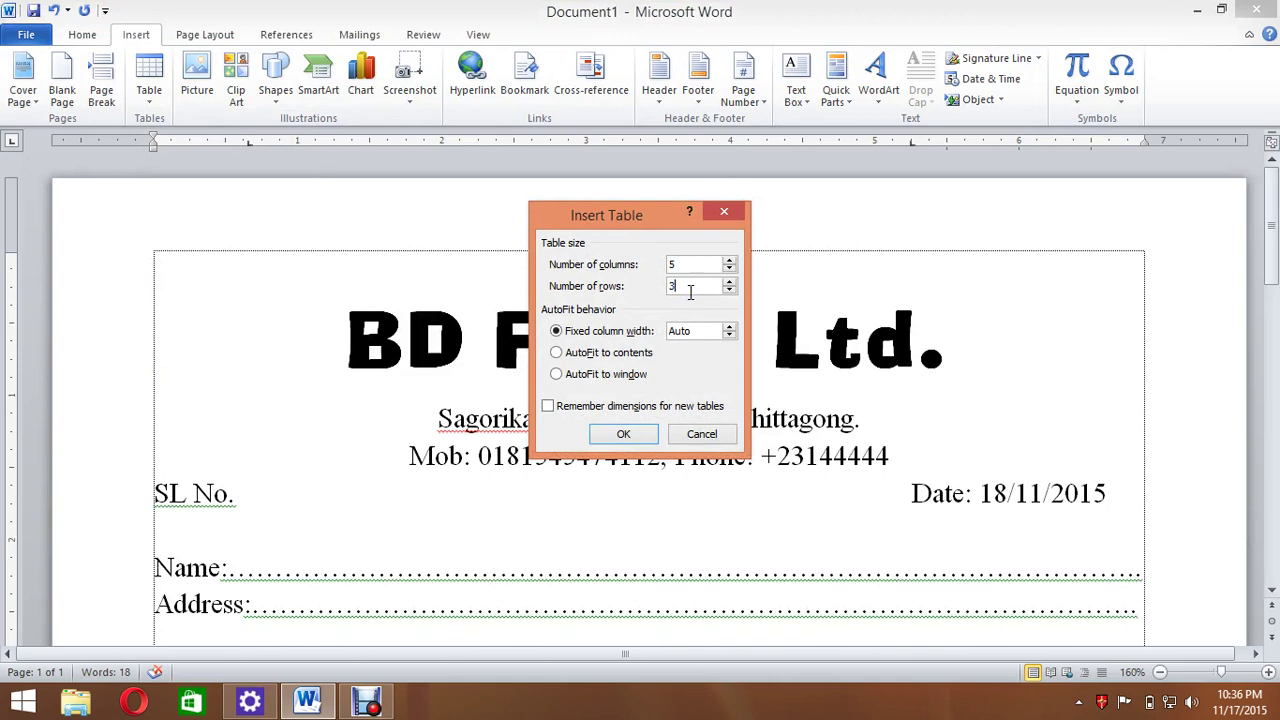
click(626, 438)
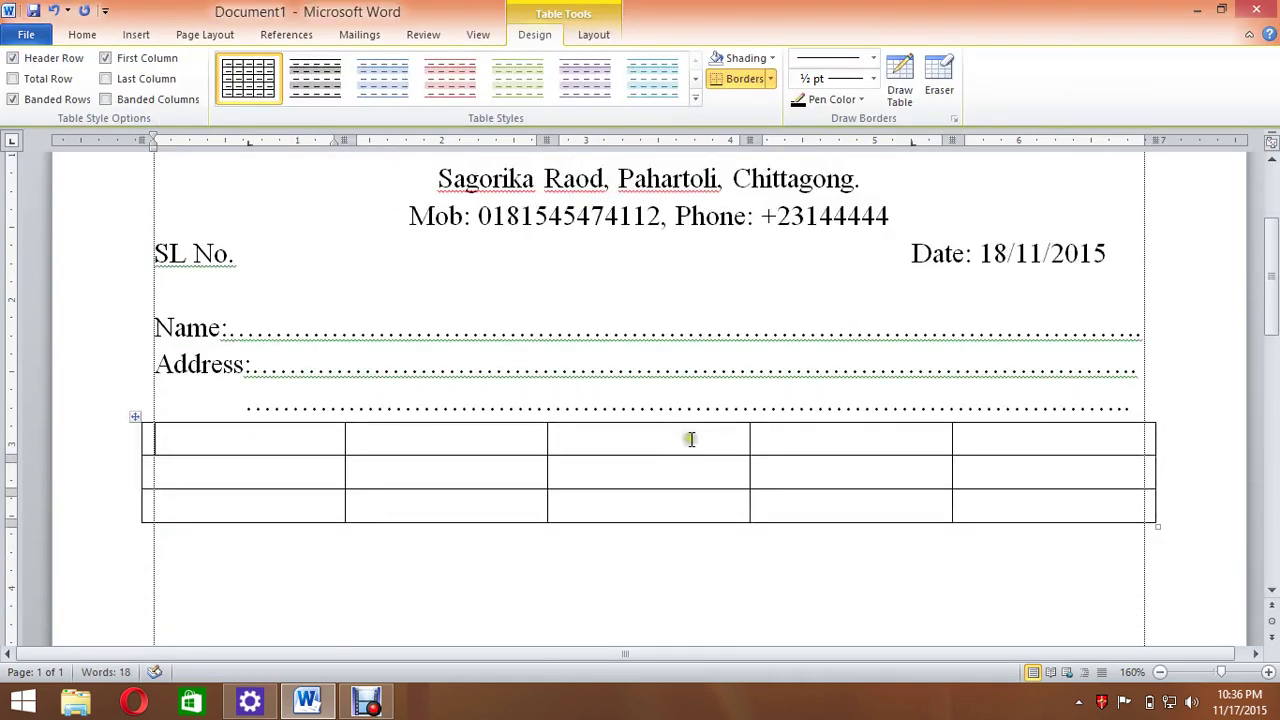
Enter the headings No., Products Name, Quantity, Price and Total Taka across the top row.
text(No.)
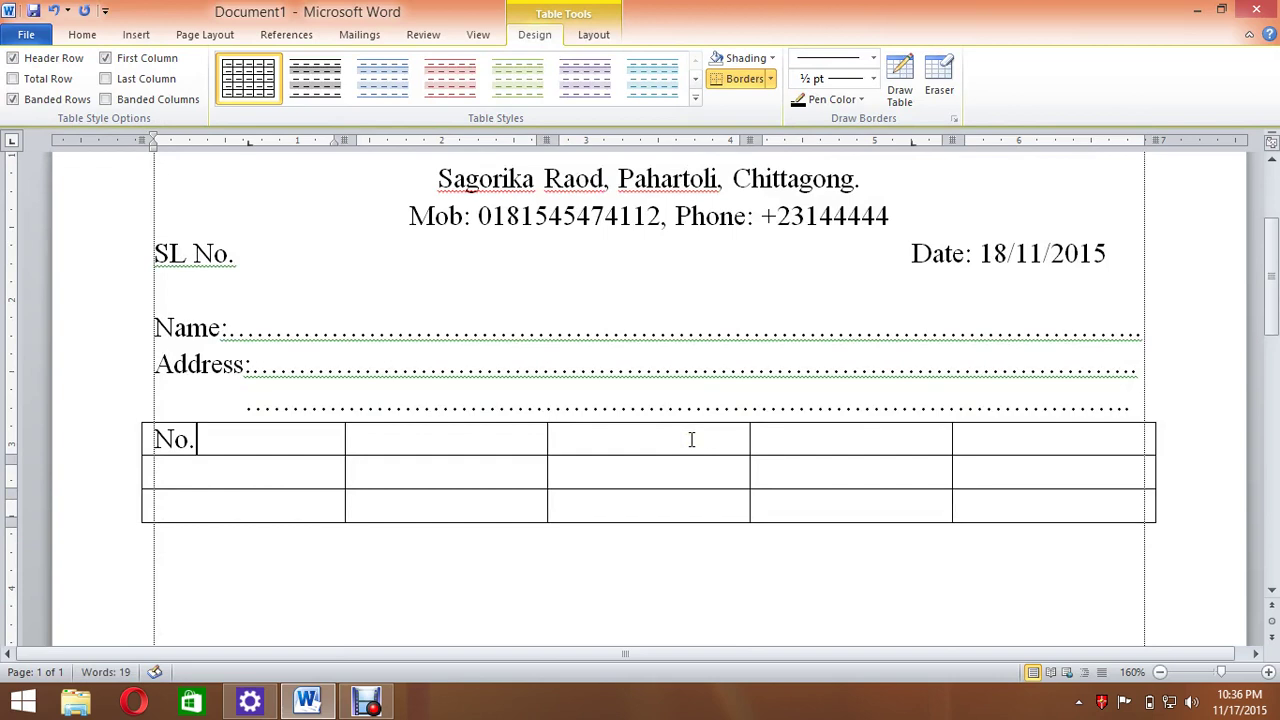
key(Tab)
text(Produt)
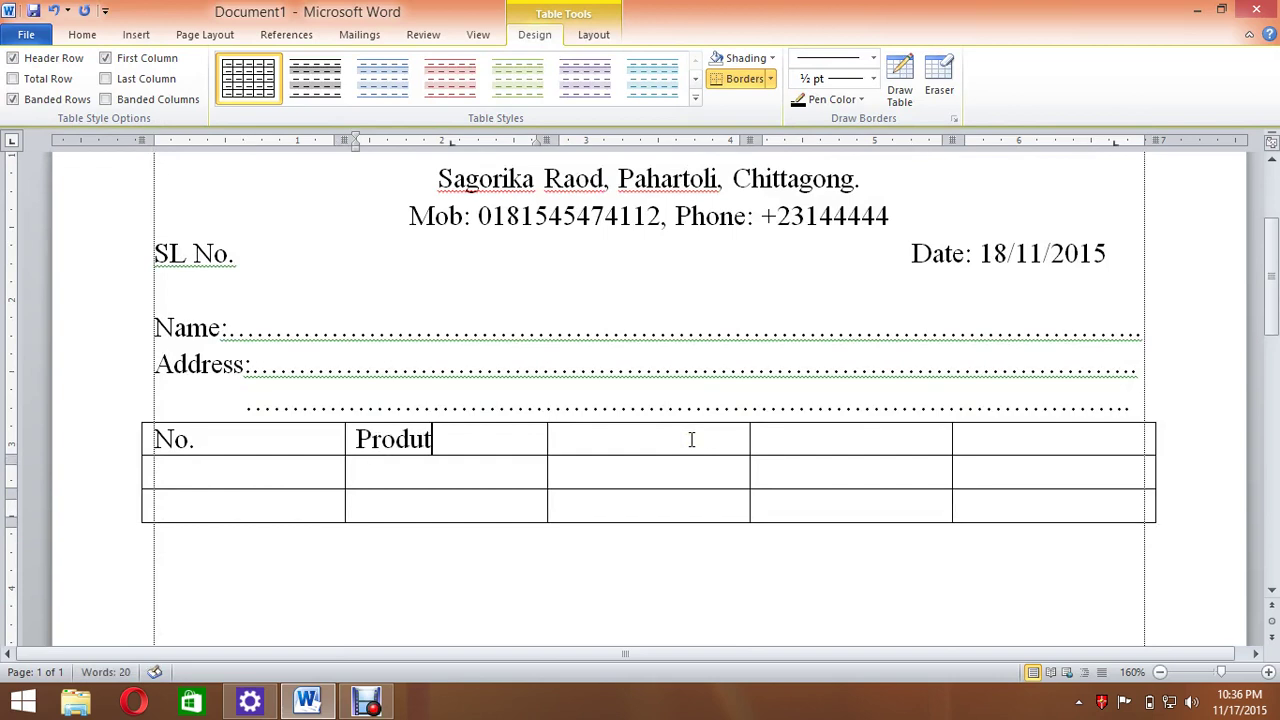
key(BackSpace)
text(cts Name)
key(Tab)
text(Quantity)
key(Tab)
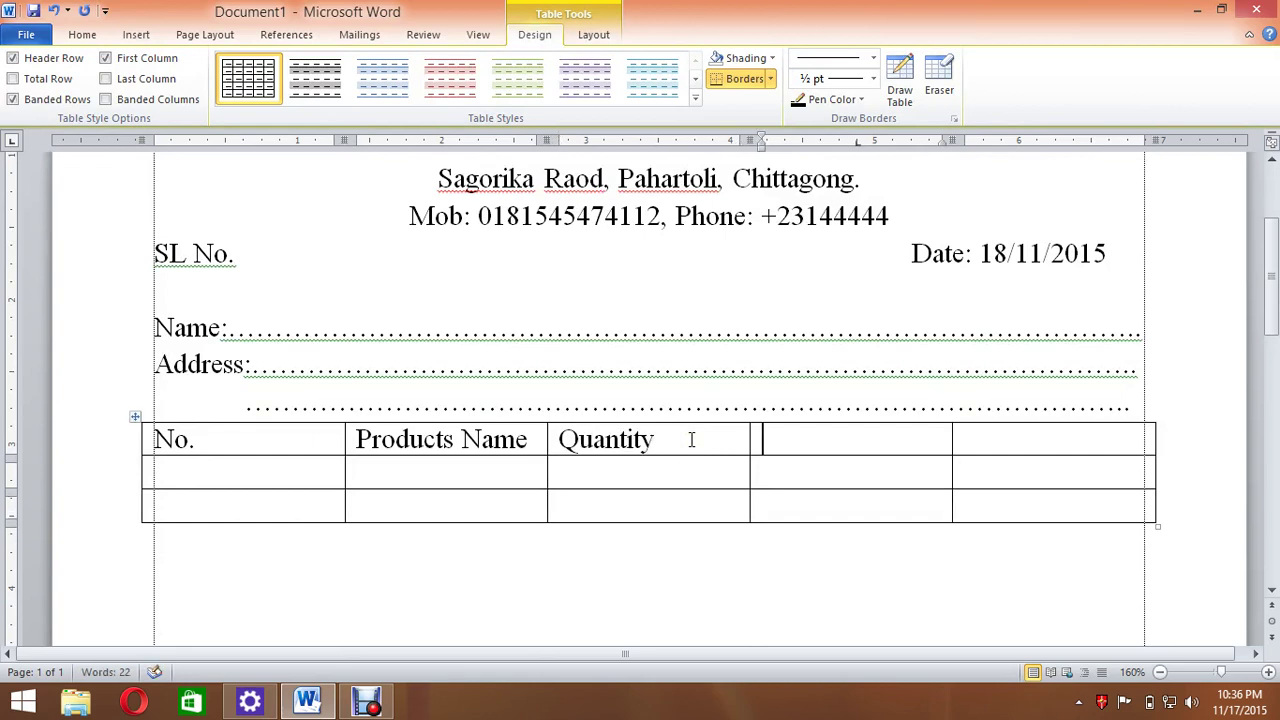
text(Price)
key(Tab)
text(T)
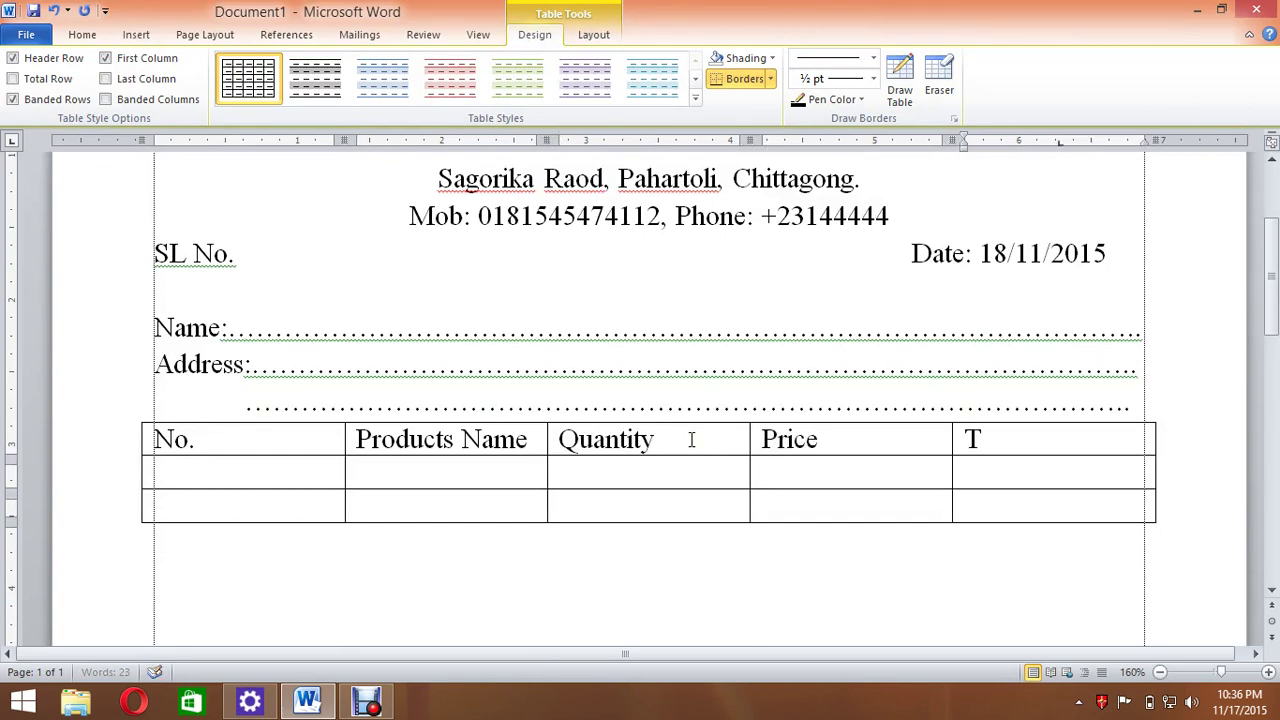
text(otal TAka)
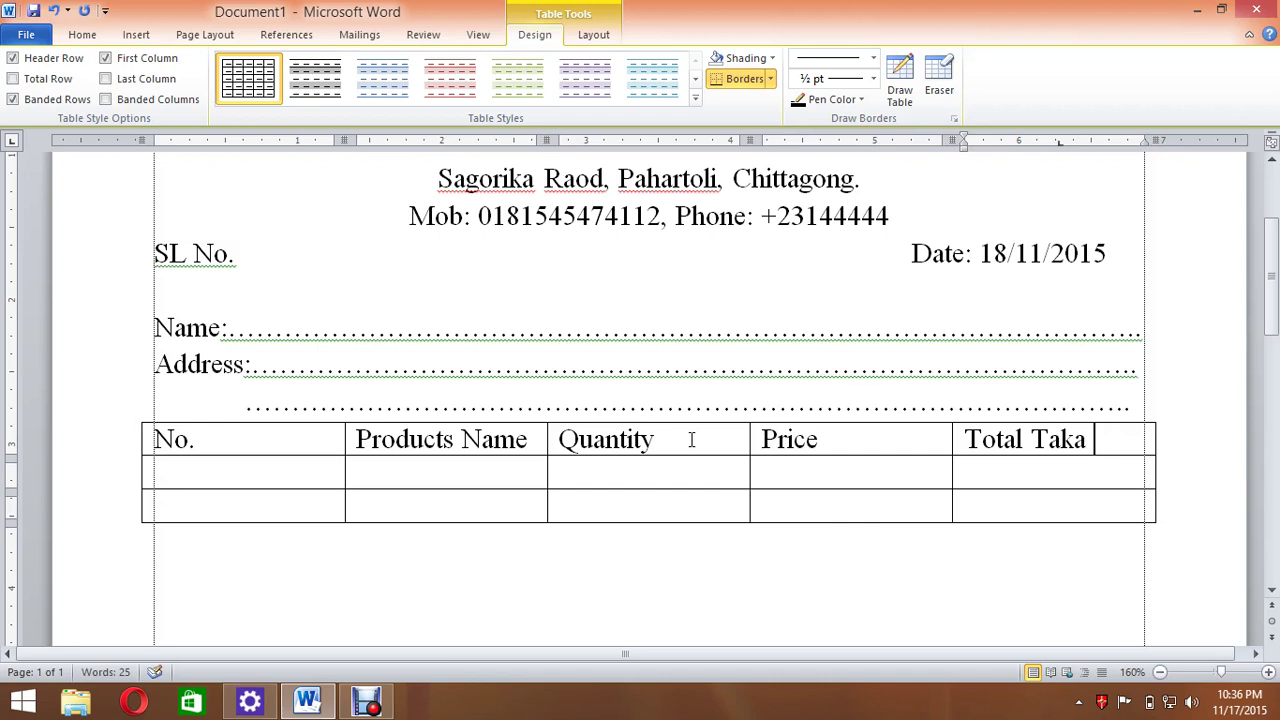
Narrow the No. column of the table by dragging its border left.
drag(234, 448, 225, 475)
click(390, 492)
click(617, 450)
click(978, 478)
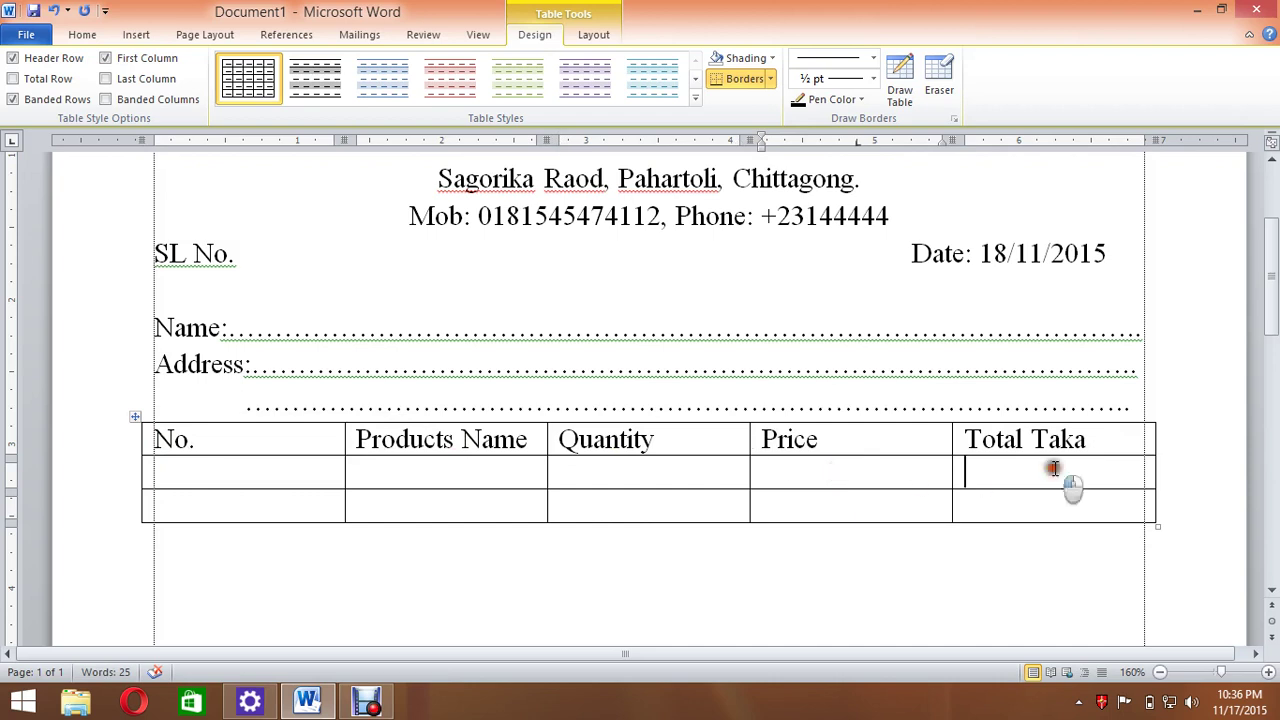
scroll(56, 494, down, 1)
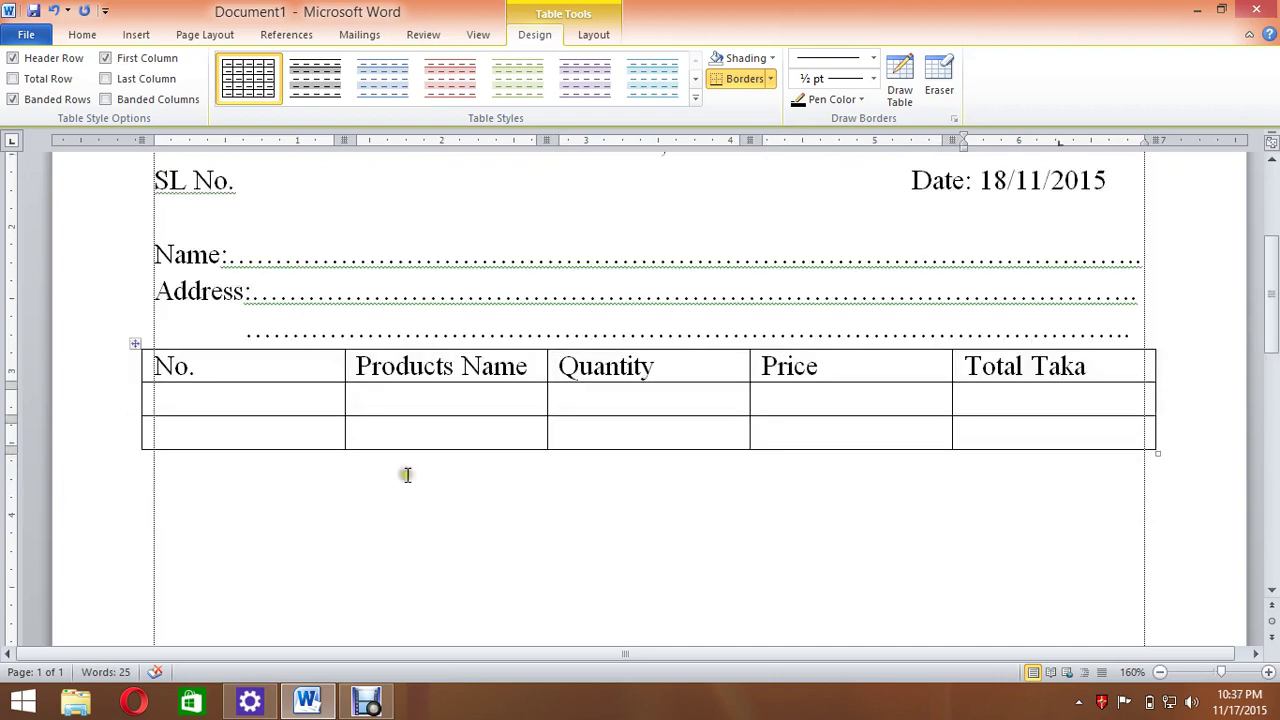
click(216, 346)
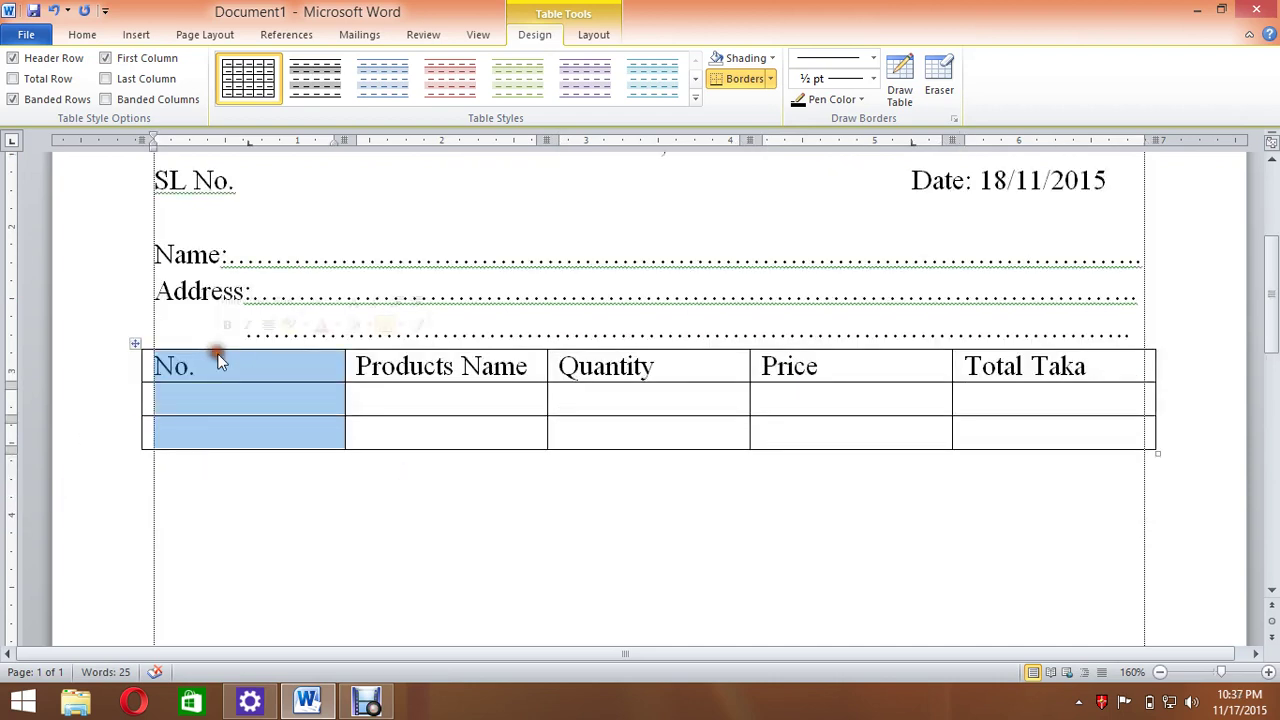
click(270, 357)
click(272, 346)
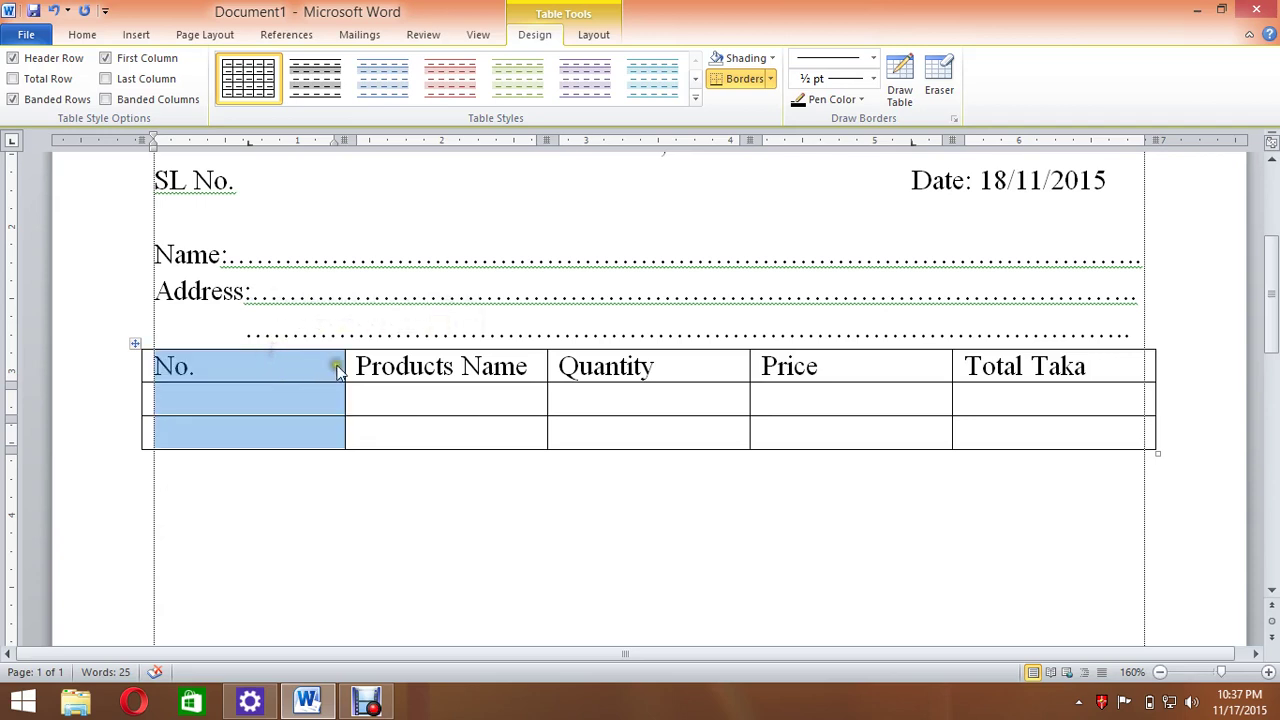
drag(344, 368, 207, 369)
click(508, 405)
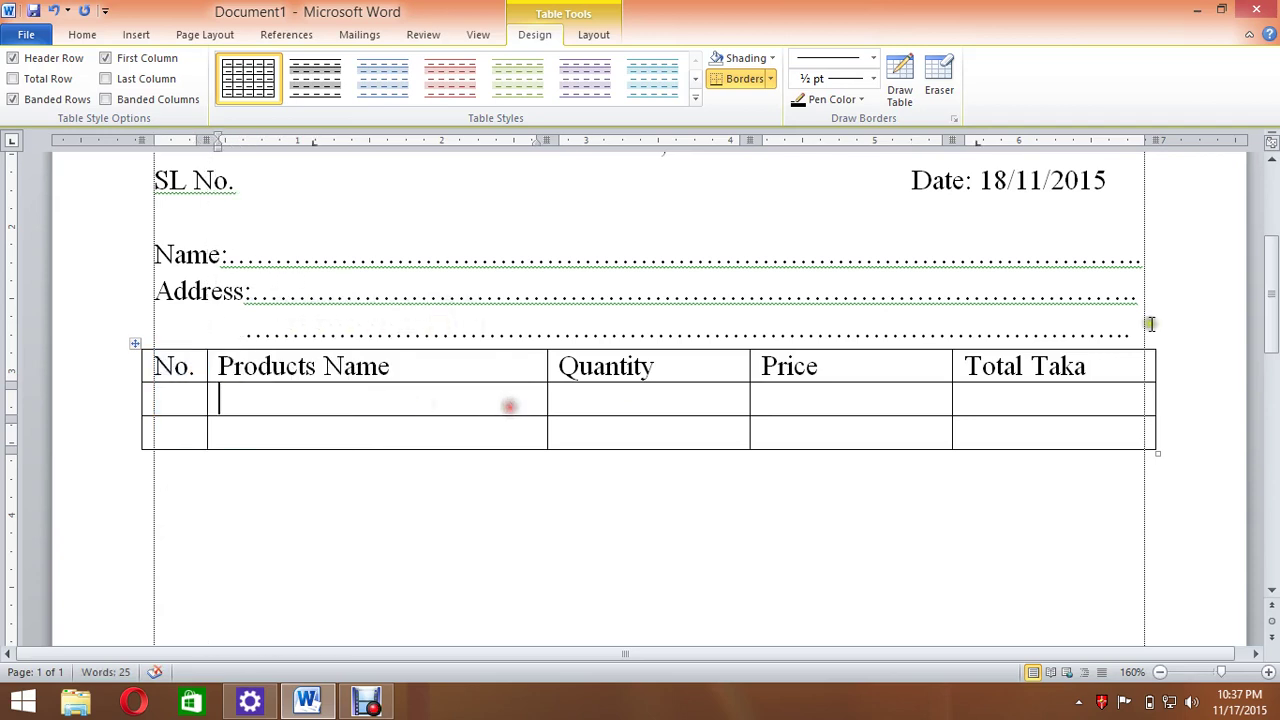
Rebalance the Total Taka, Price and Quantity columns so Products Name becomes wide.
click(1093, 348)
drag(952, 365, 983, 366)
click(869, 349)
drag(745, 360, 820, 370)
click(674, 346)
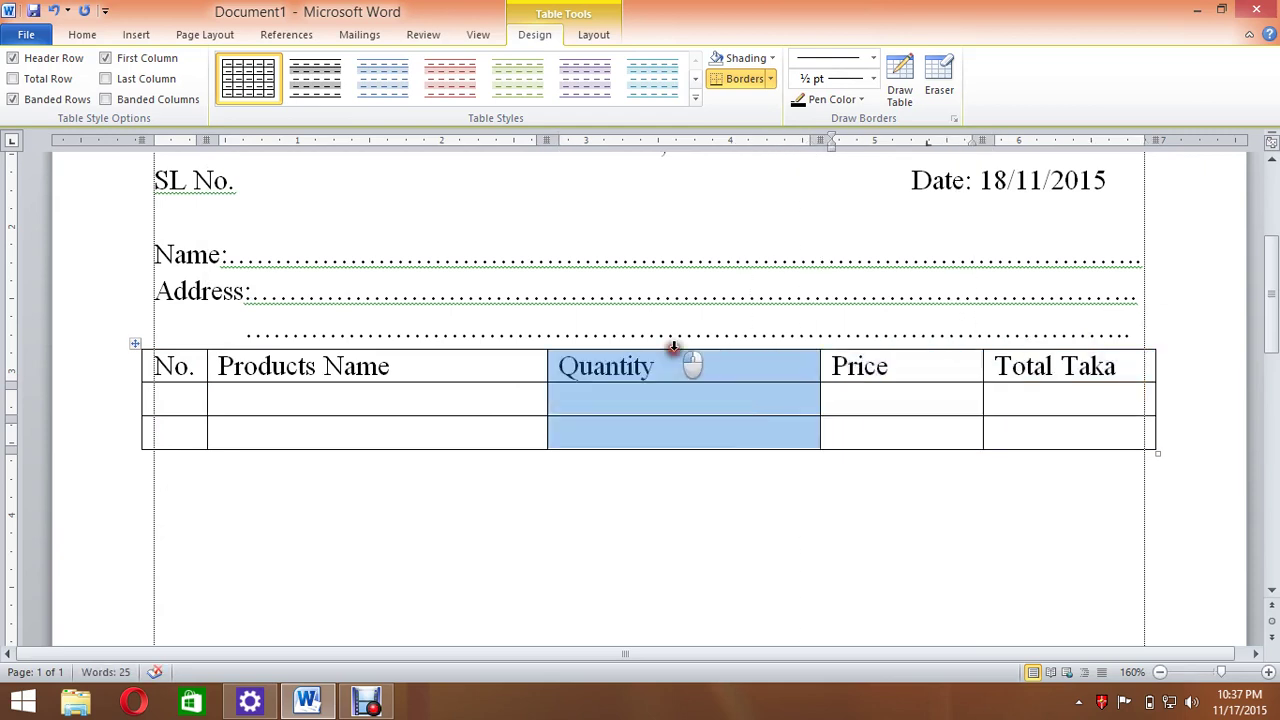
drag(550, 361, 695, 394)
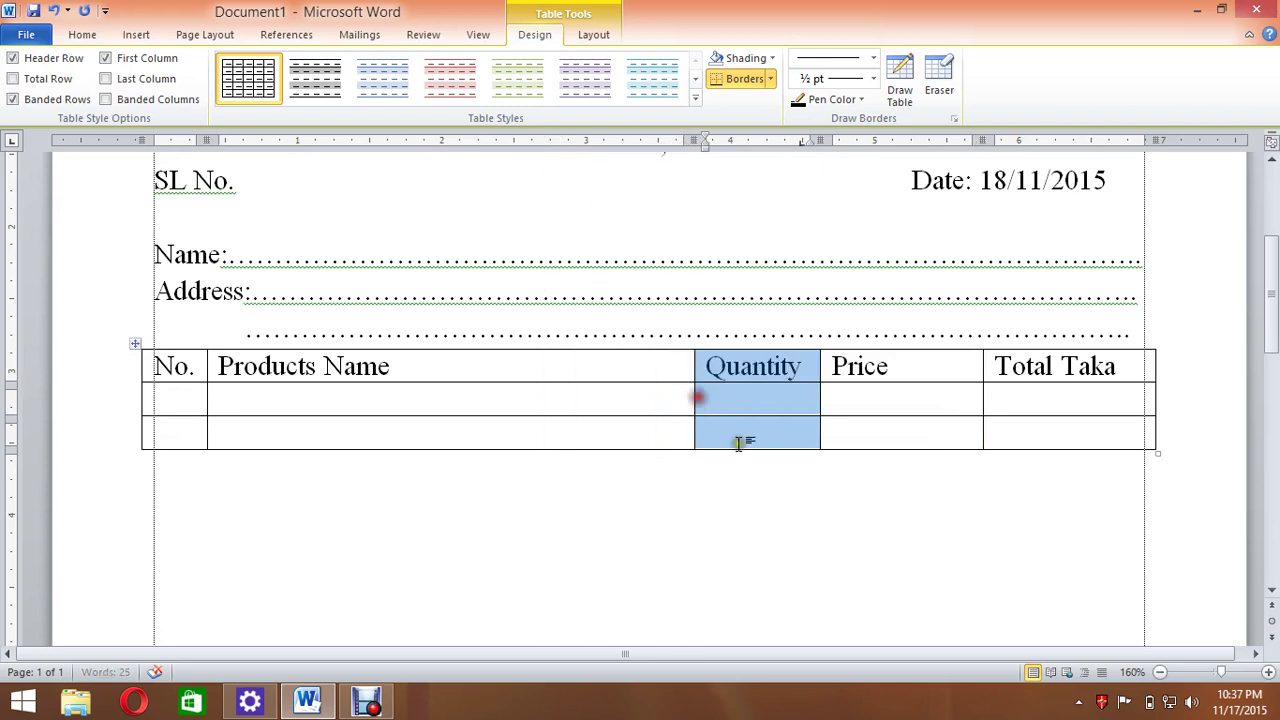
click(803, 500)
Make the whole header row bold and centred.
drag(170, 366, 1048, 366)
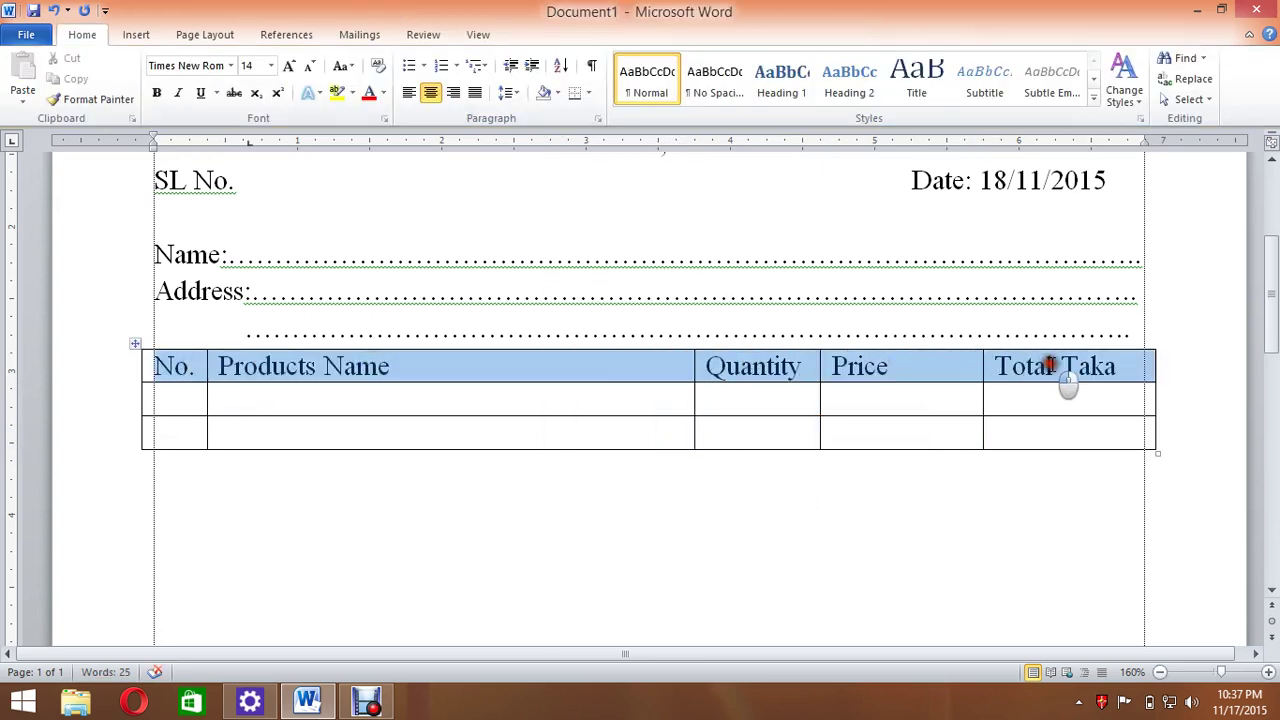
click(82, 34)
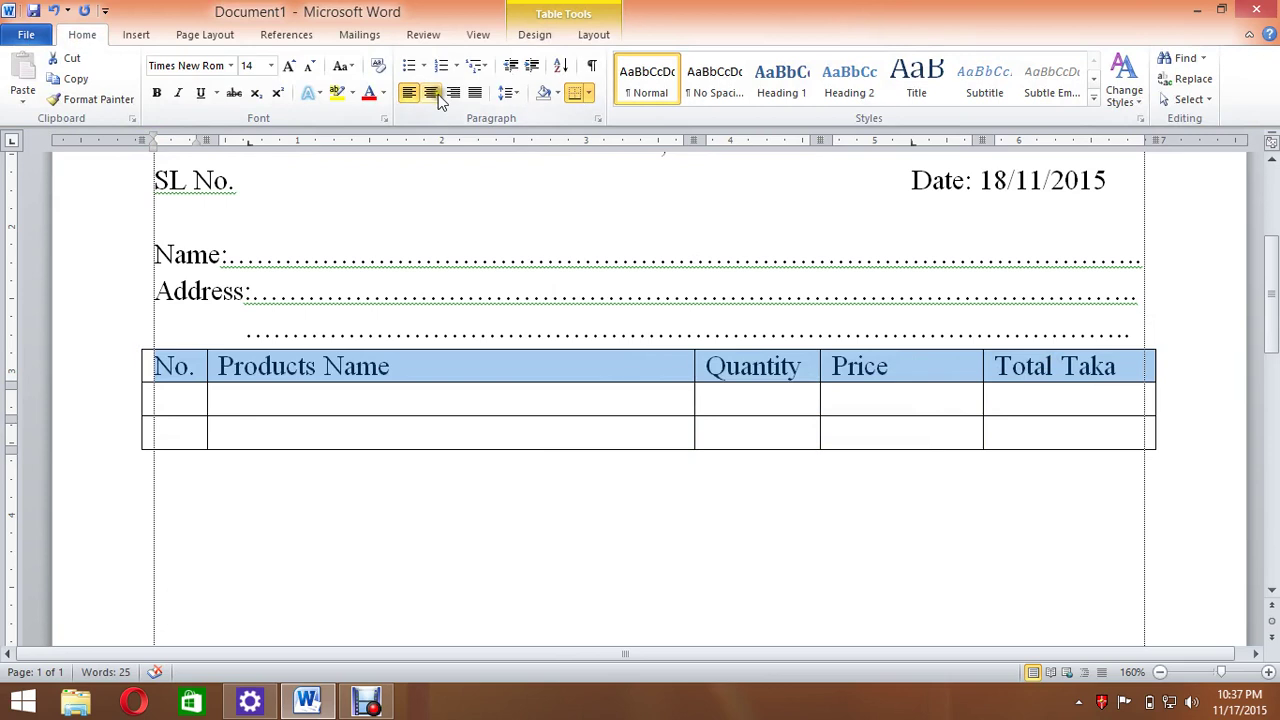
click(431, 92)
click(156, 92)
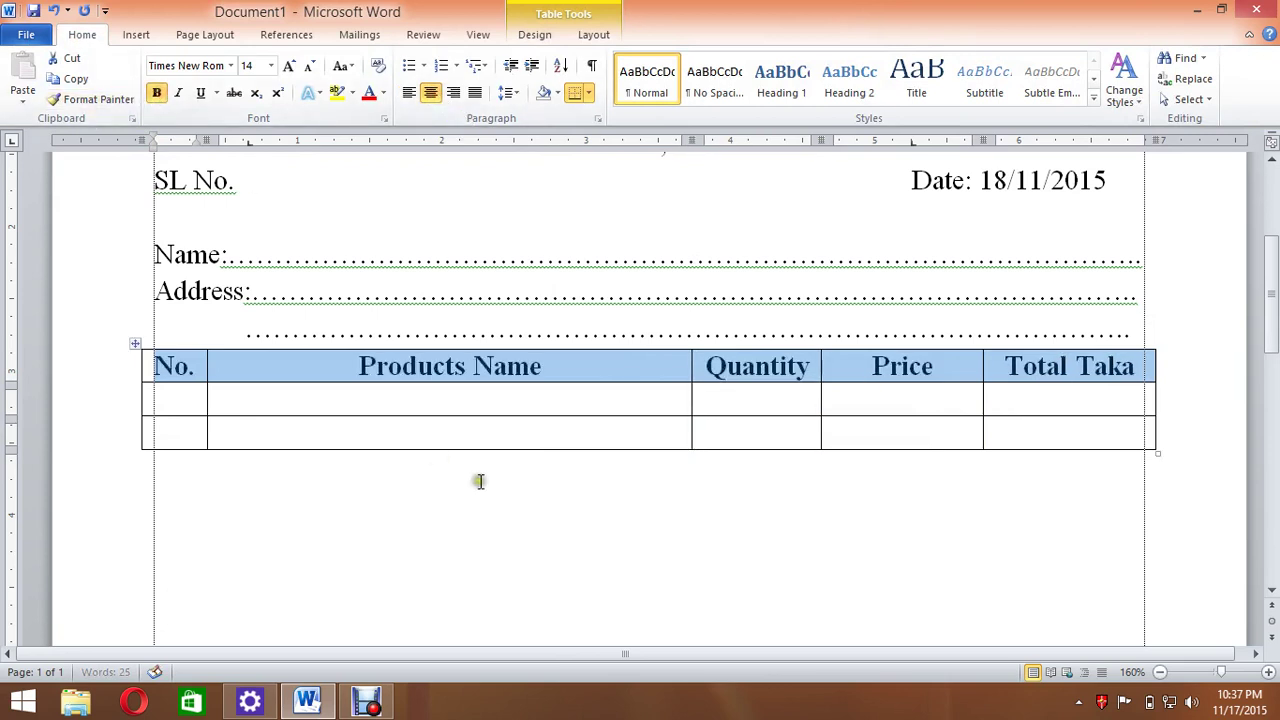
scroll(417, 405, down, 1)
click(430, 330)
Add six blank lines to the first data row so it stretches down the page.
scroll(470, 345, down, 1)
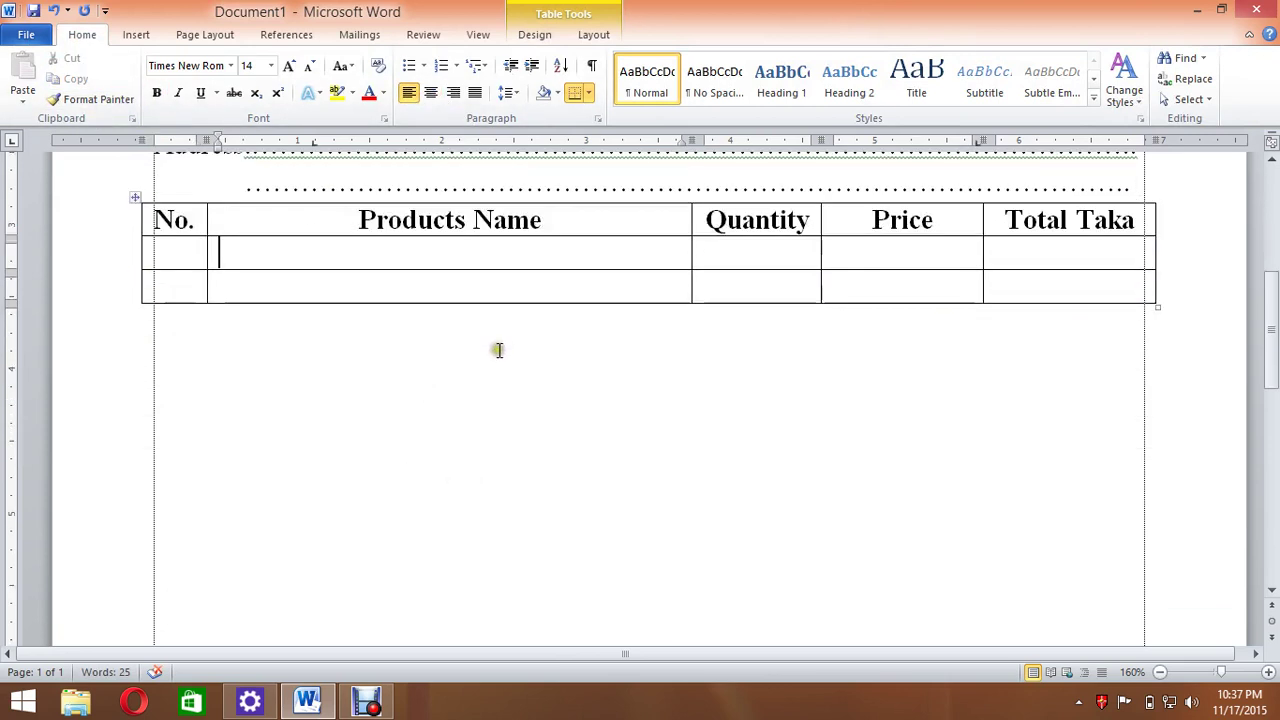
click(443, 307)
click(429, 274)
click(425, 246)
key(Return)
key(Return)
key(Return)
key(Return)
key(Return)
key(Return)
key(Return)
key(Return)
key(Return)
key(Return)
scroll(660, 355, down, 8)
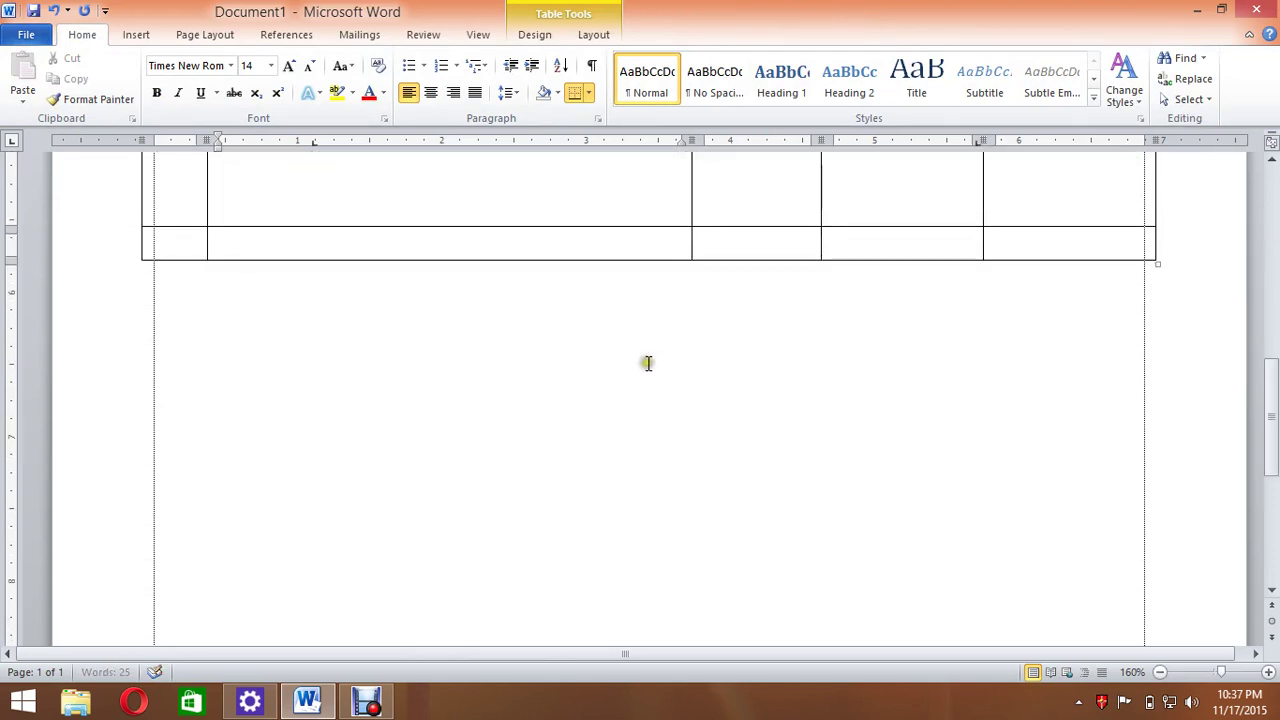
key(Return)
key(Return)
key(Return)
scroll(730, 375, down, 5)
key(Return)
key(Return)
key(Return)
key(Return)
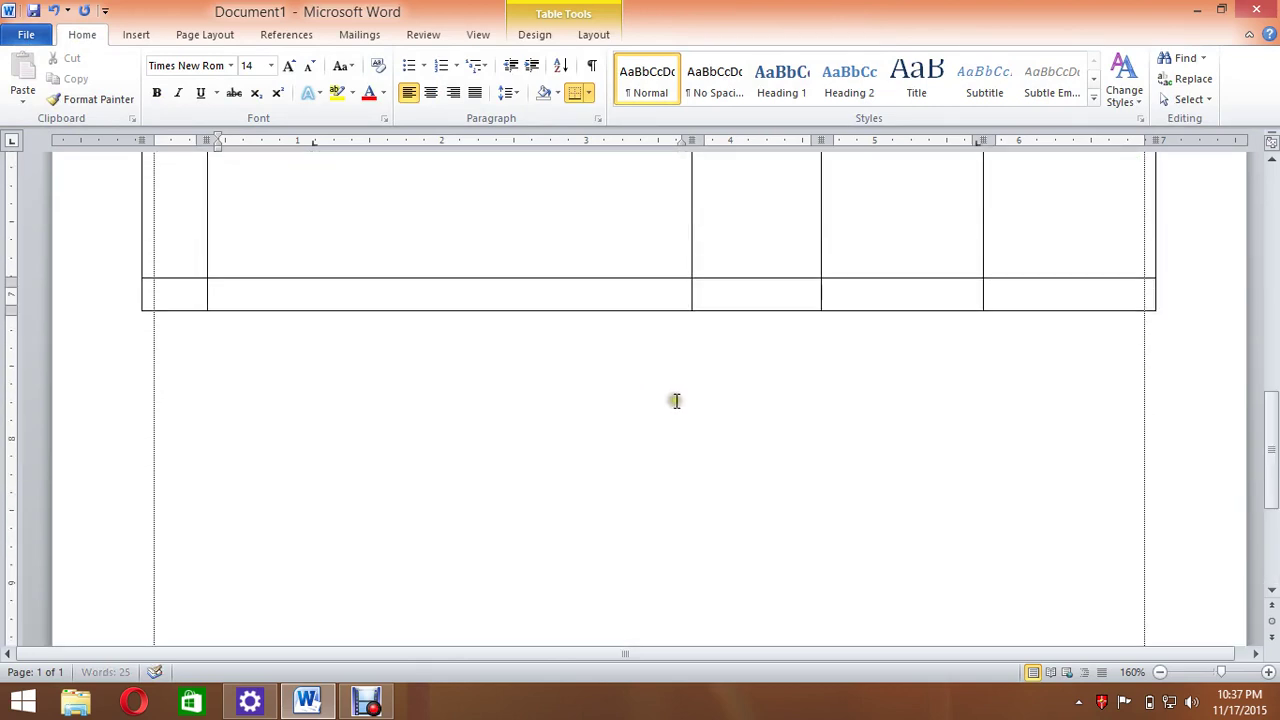
scroll(673, 404, down, 3)
key(Return)
key(Return)
key(Return)
scroll(673, 406, down, 1)
key(Return)
key(Return)
key(Return)
key(Return)
key(Return)
key(Return)
key(Return)
key(Return)
key(Return)
key(Return)
key(Return)
scroll(670, 455, down, 11)
scroll(620, 441, up, 3)
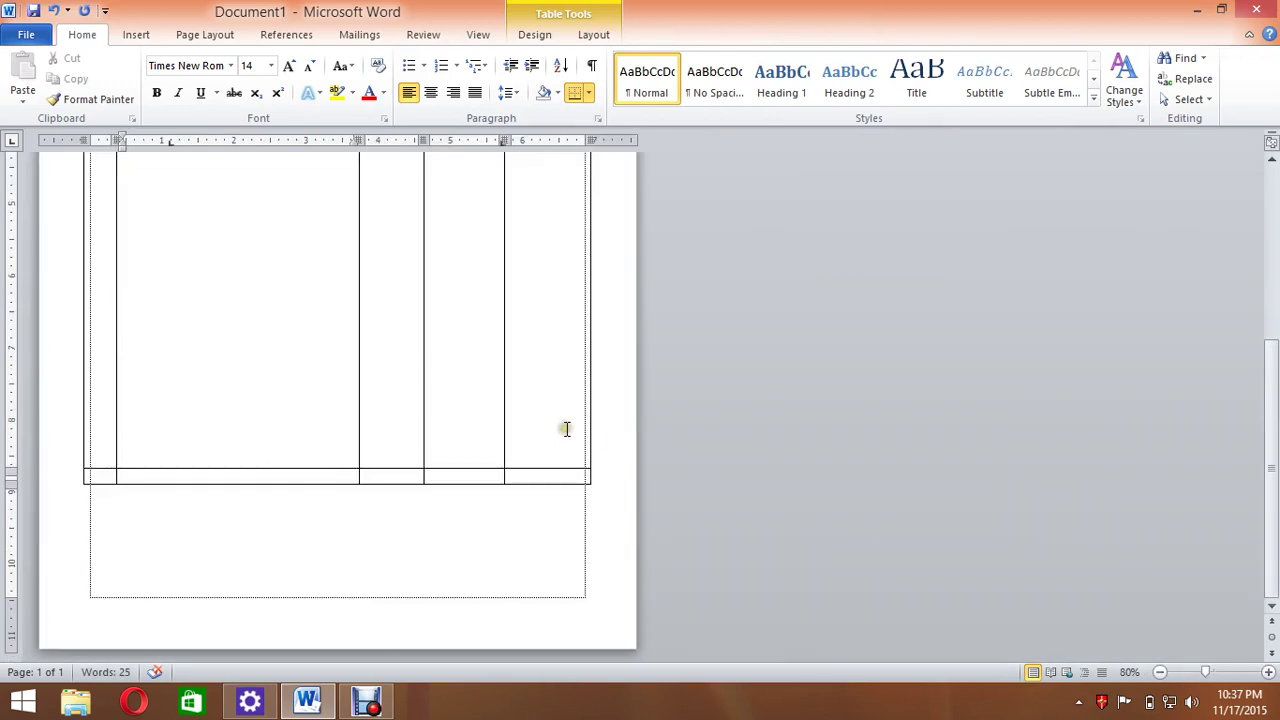
key(Return)
Select cells in the table's bottom row and bring up the table Layout tools.
click(97, 491)
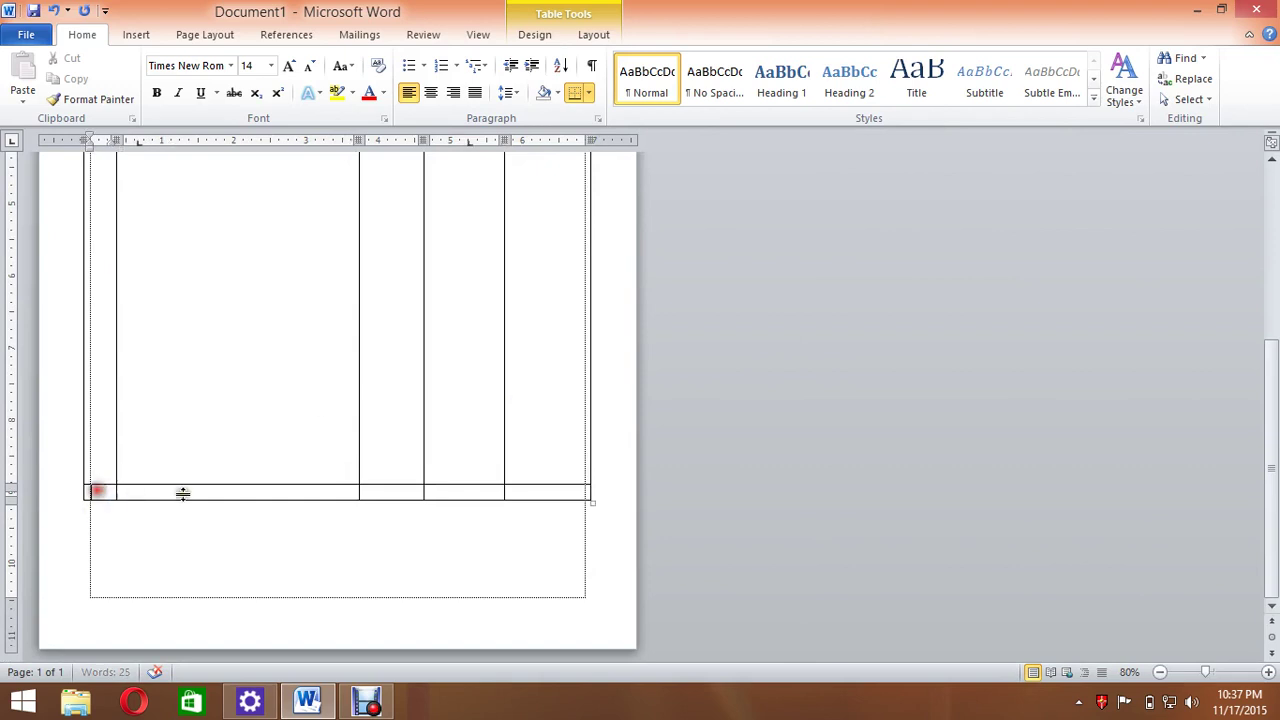
mouse_move(467, 492)
mouse_down()
mouse_move(157, 485)
mouse_move(447, 500)
mouse_up()
click(226, 565)
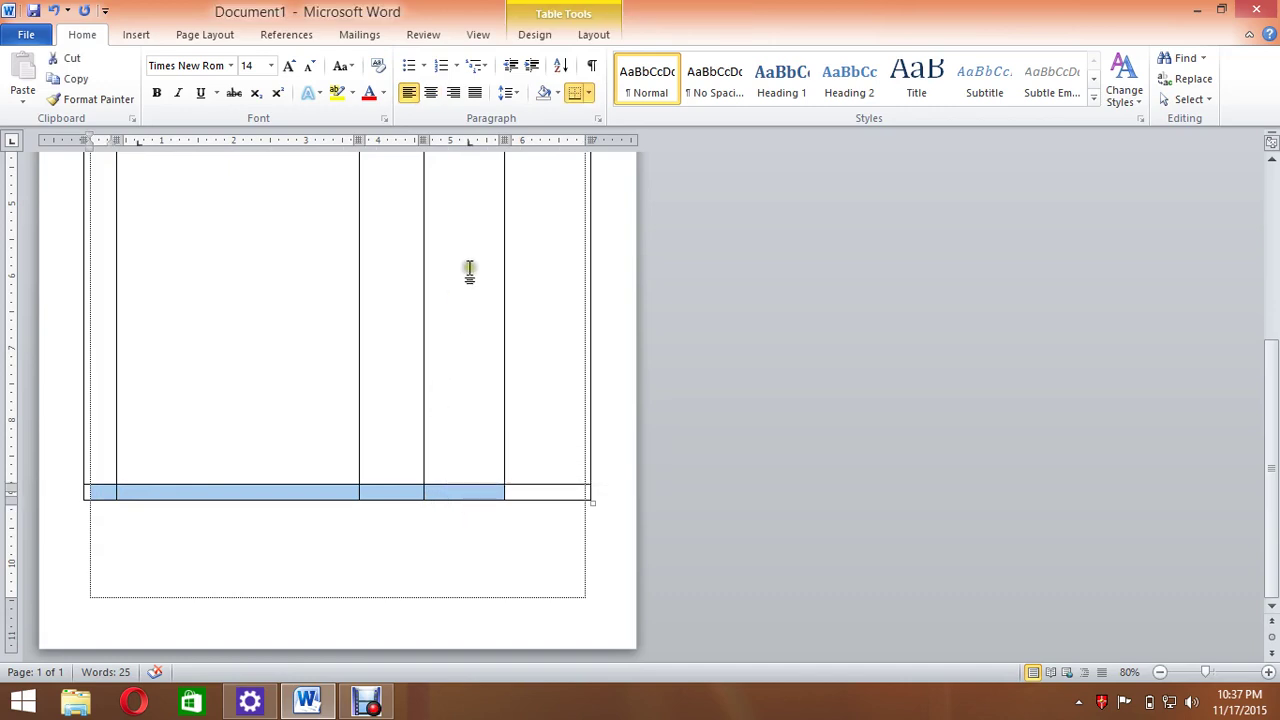
click(589, 34)
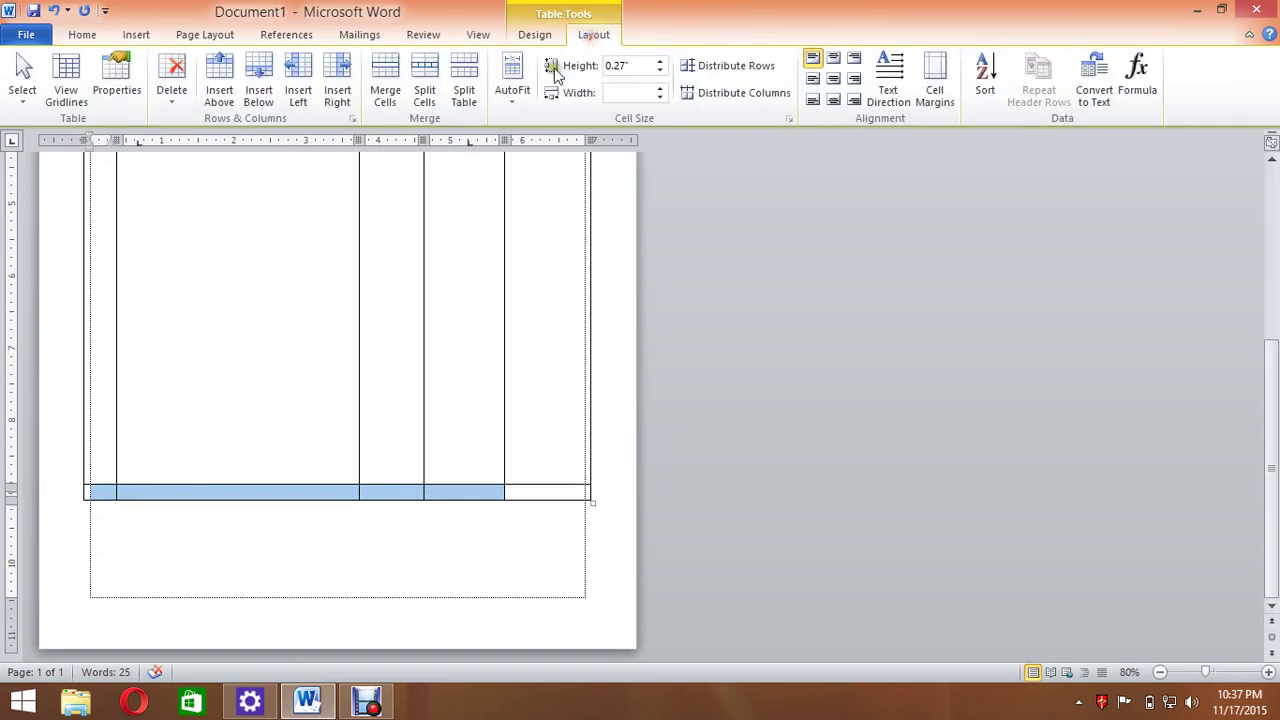
Merge the bottom row's first four cells and type 'In Total Taka' in the merged cell.
right_click(324, 497)
click(408, 370)
click(275, 490)
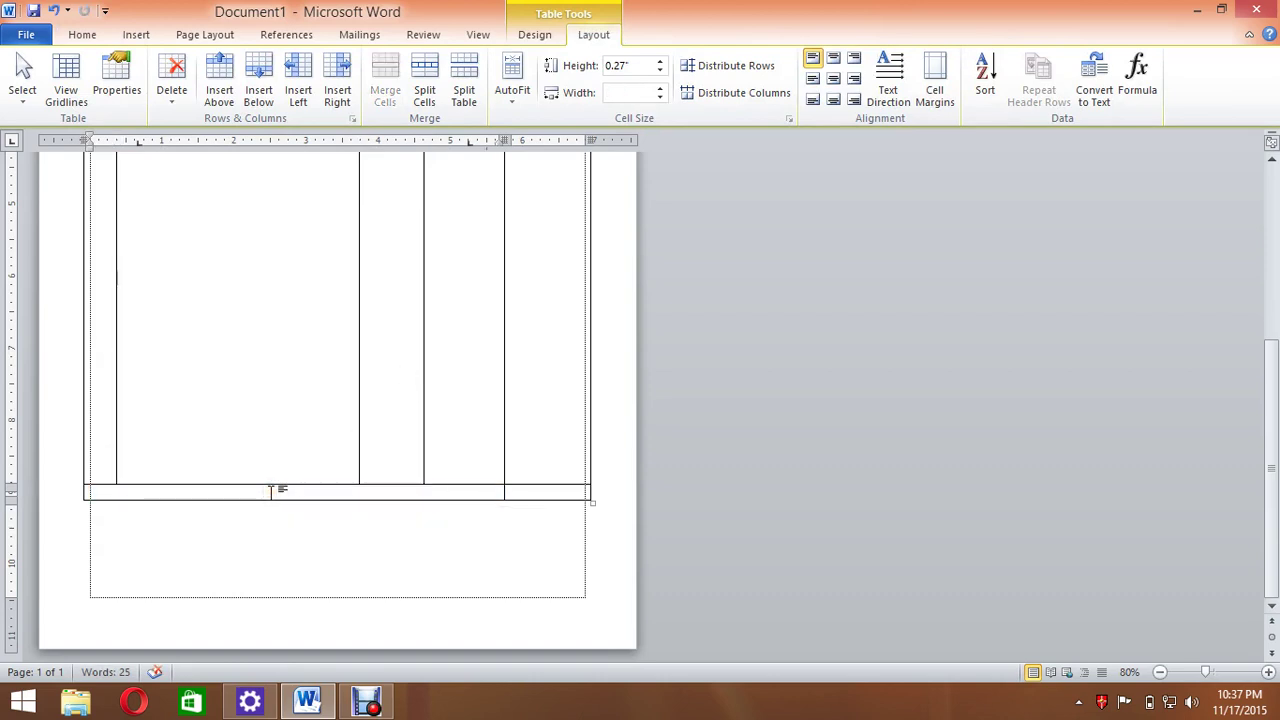
text(In toita)
key(BackSpace)
key(BackSpace)
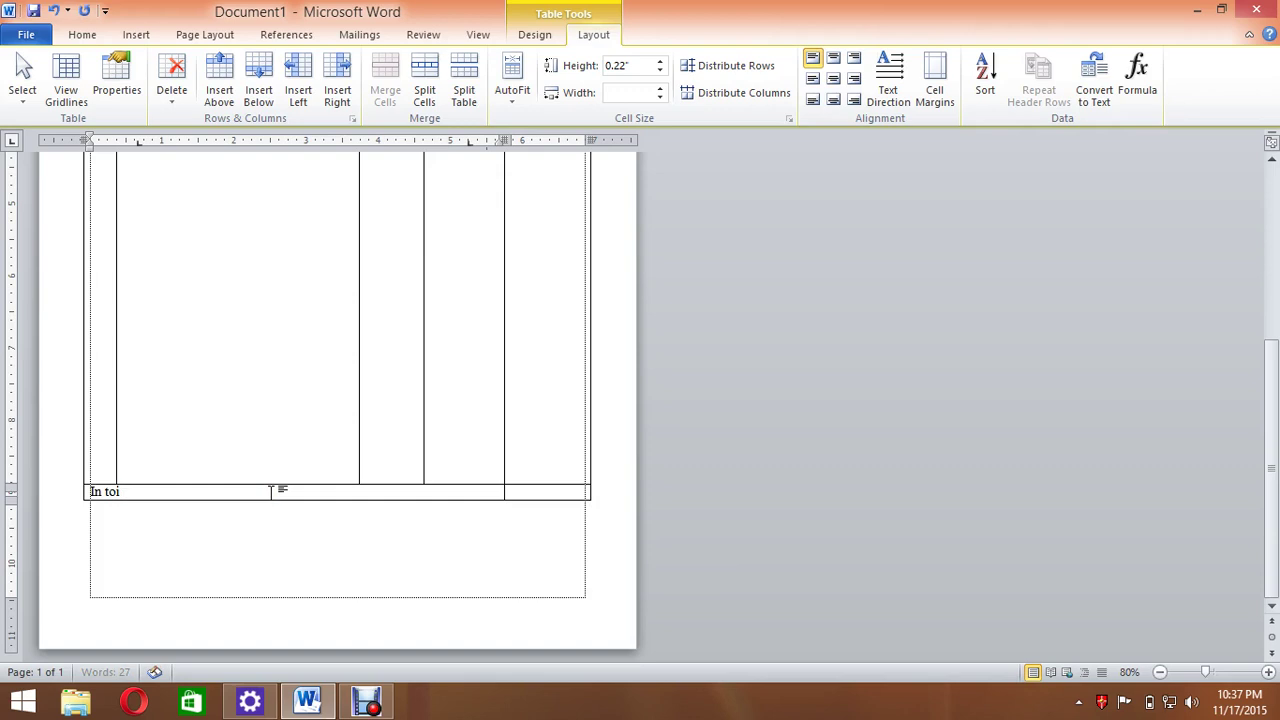
key(BackSpace)
text(Total Taka)
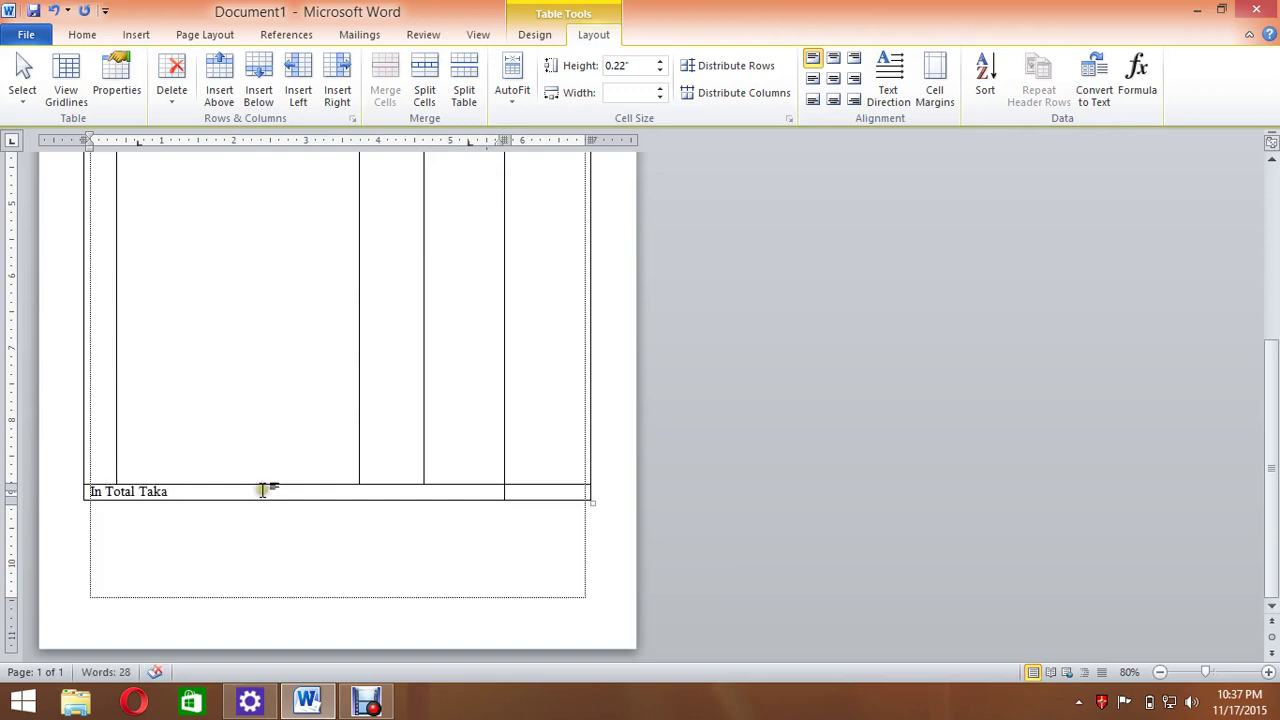
Make the 'In Total Taka' label bold and right-aligned.
drag(183, 492, 88, 492)
click(78, 35)
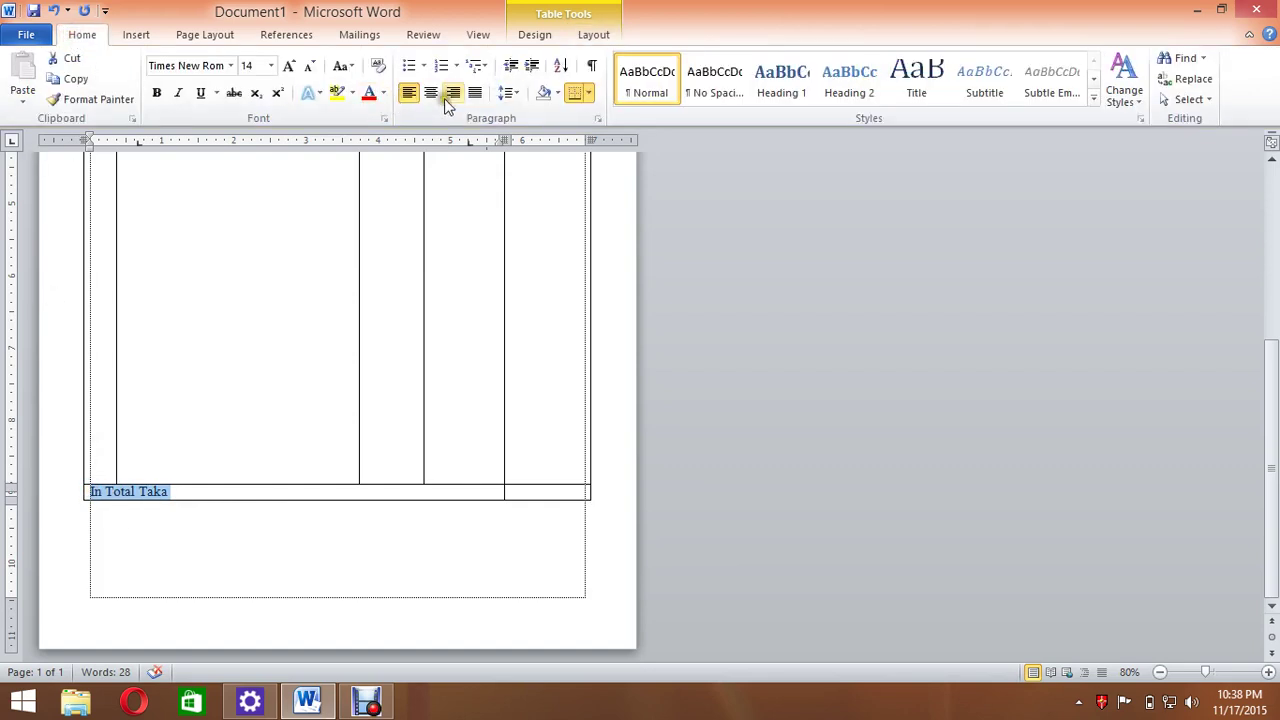
click(452, 92)
click(157, 92)
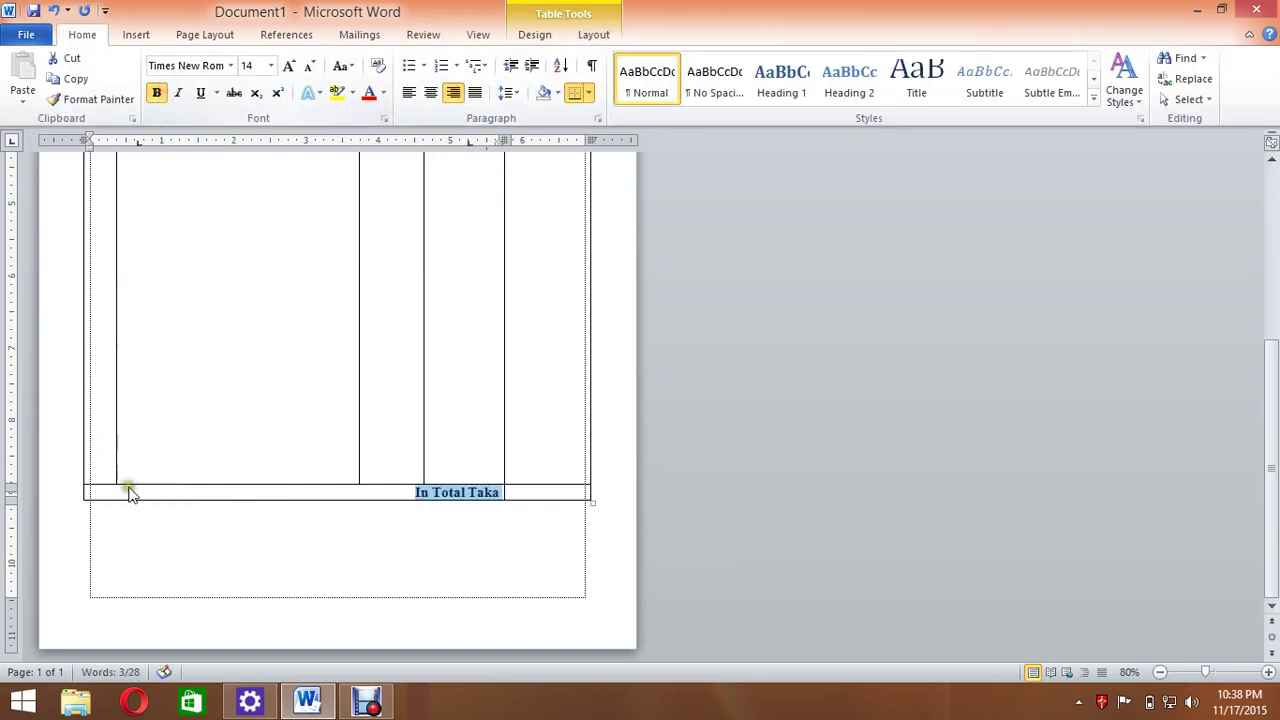
click(95, 533)
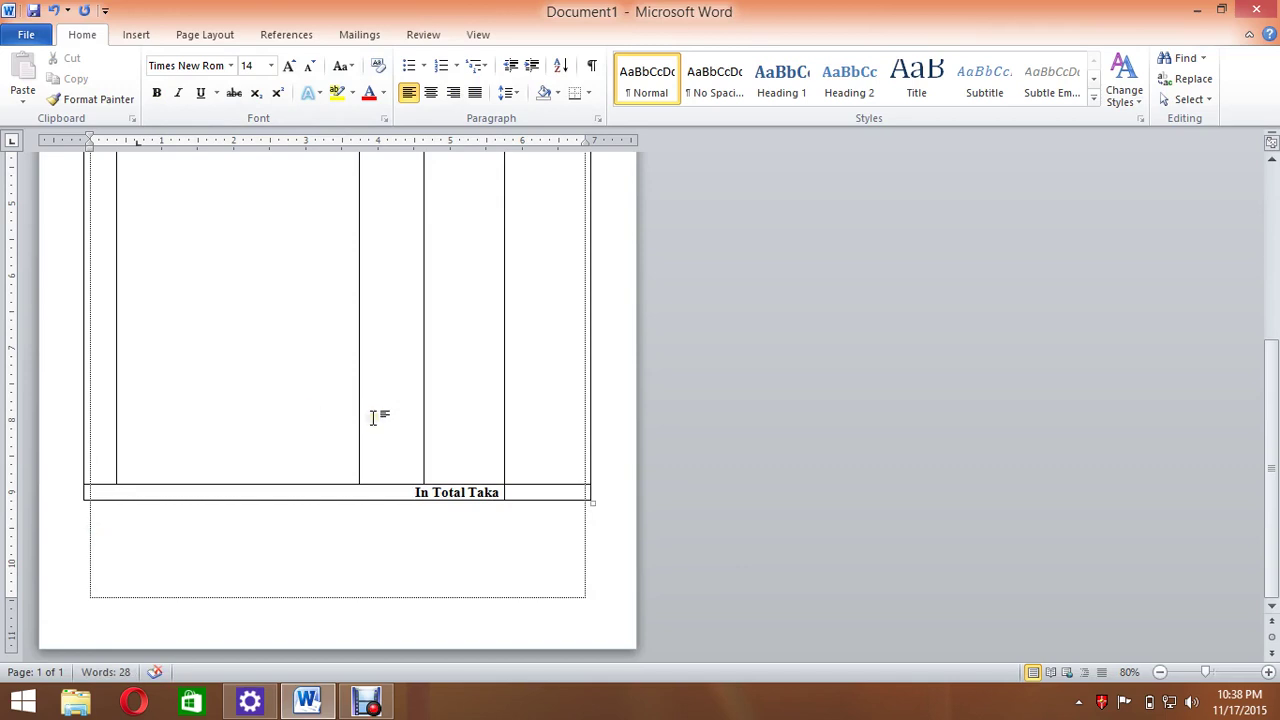
scroll(335, 430, up, 8)
scroll(344, 435, up, 1)
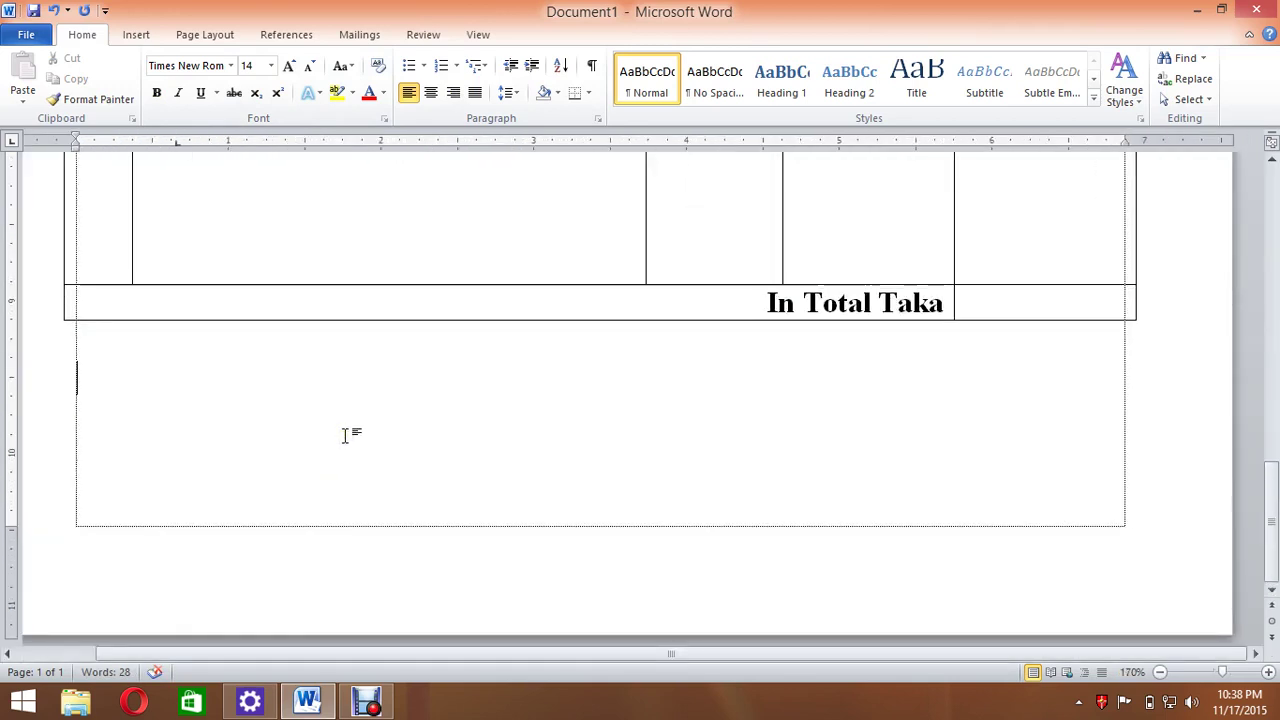
Type 'In Word:' below the table, then 'Manager Signature' left and 'Customer Signature' right.
text(In Word)
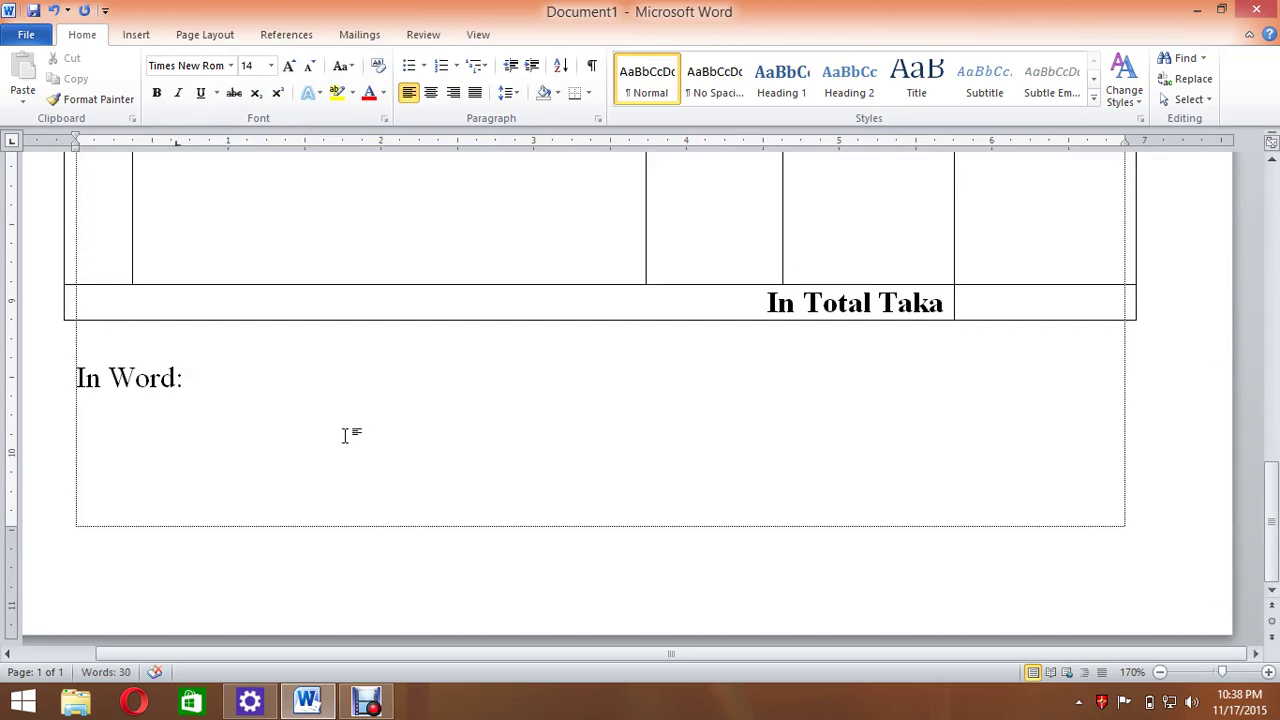
text(:)
key(Return)
key(Return)
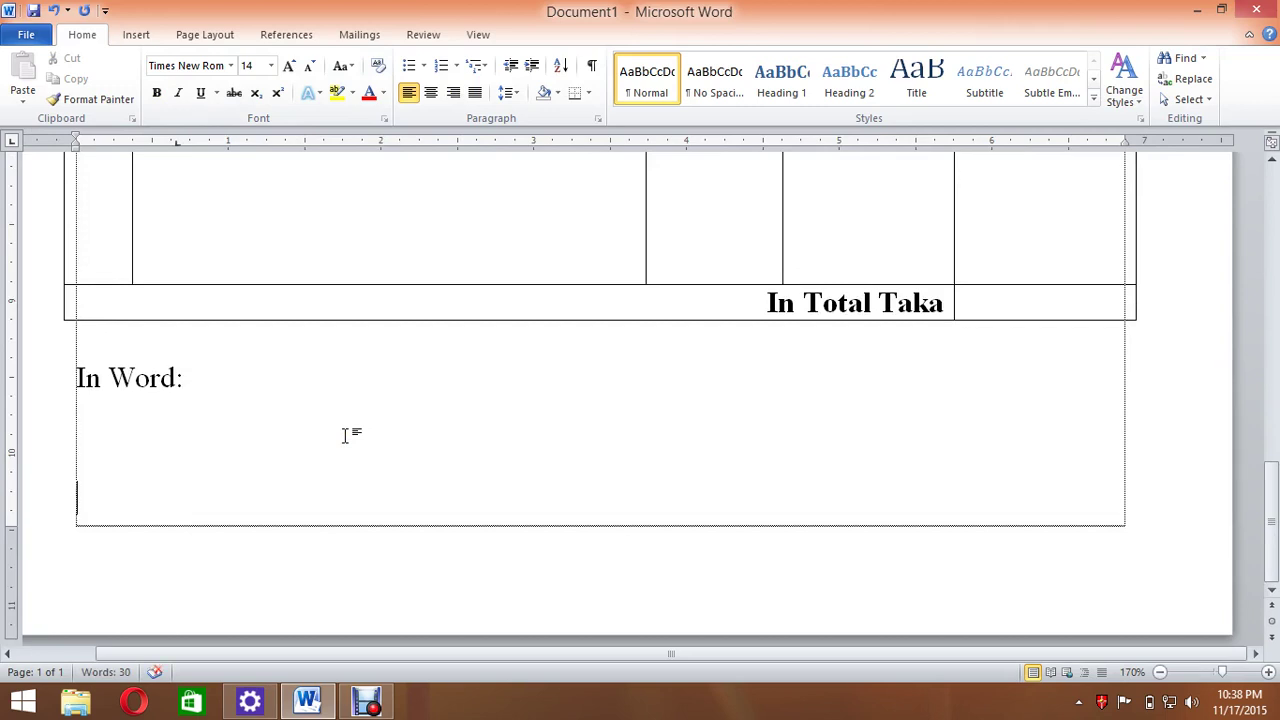
text(Manager Signature)
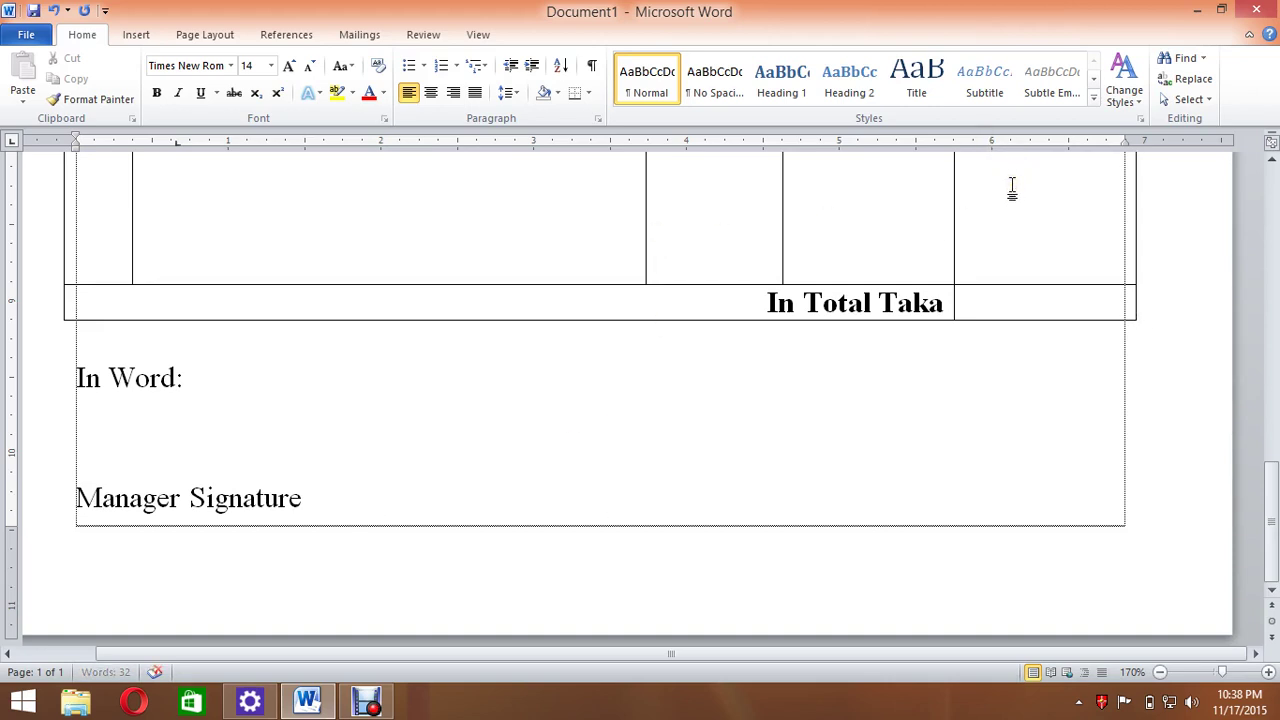
key(Tab)
key(Tab)
key(Tab)
key(Tab)
key(Tab)
key(Tab)
key(Tab)
text(Customer Signature)
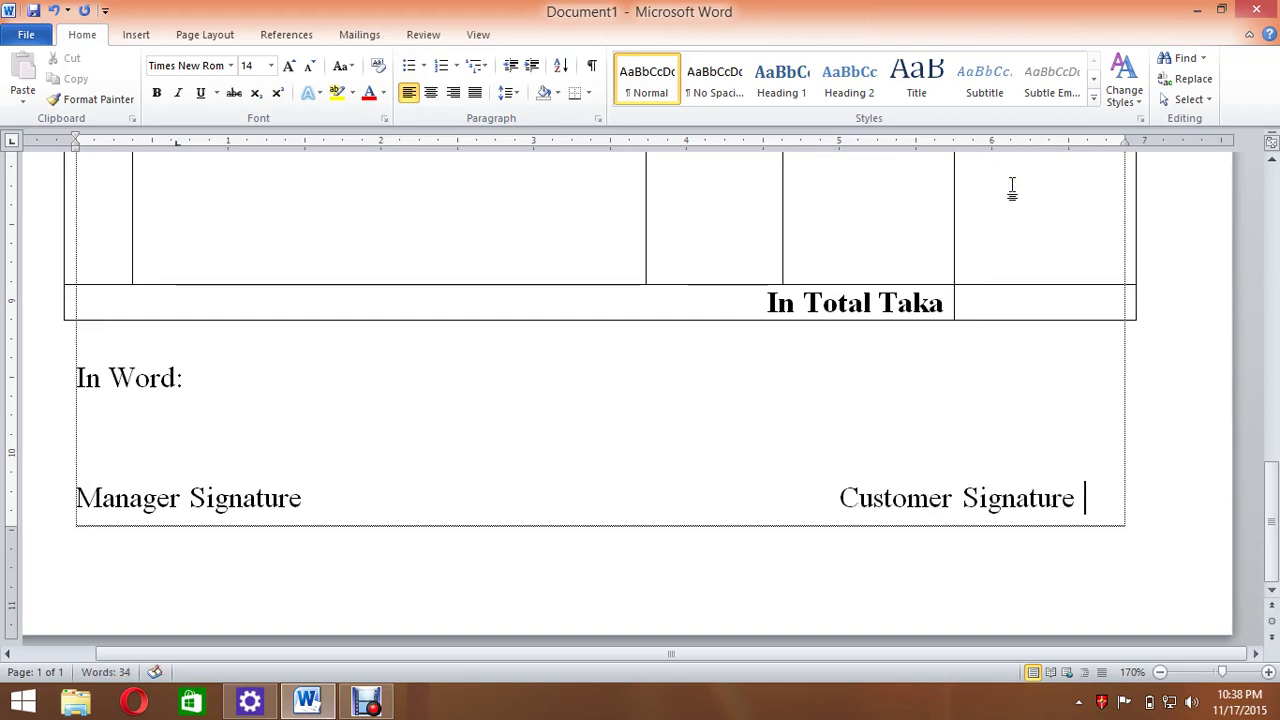
click(236, 383)
click(186, 449)
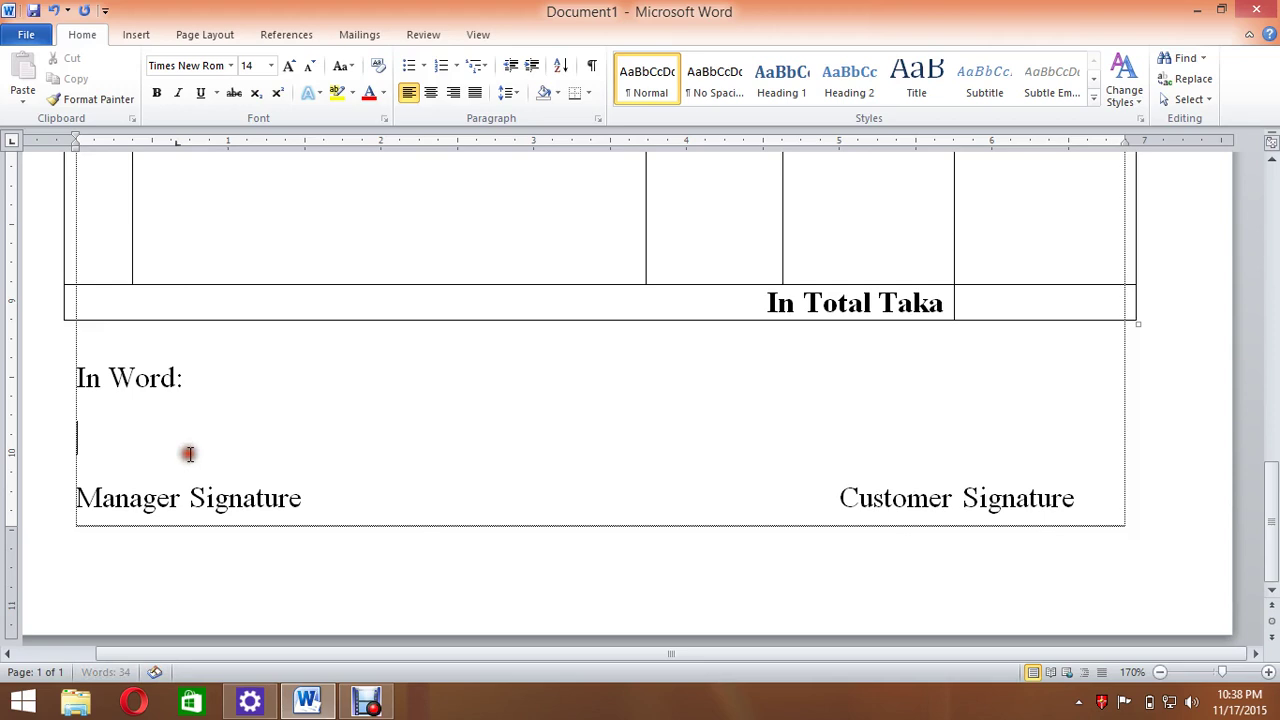
Draw a black 1½ pt straight line above Manager Signature.
click(136, 36)
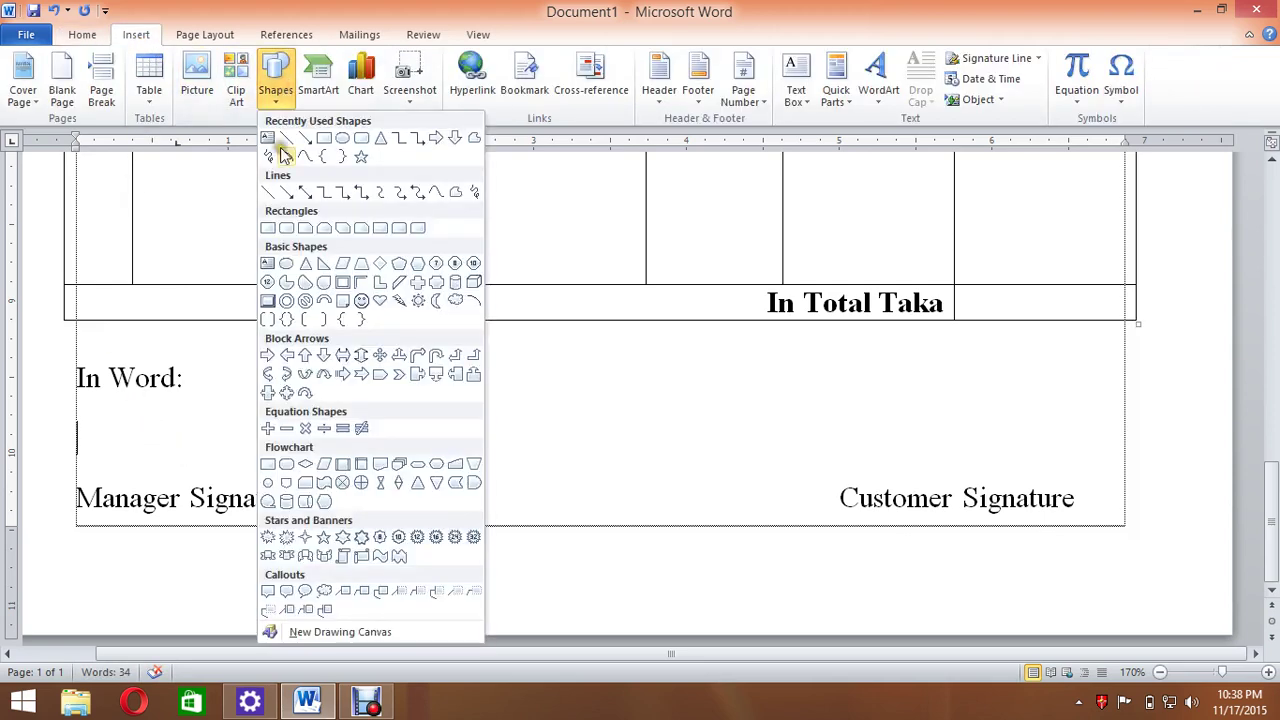
click(286, 138)
mouse_move(56, 478)
mouse_down()
mouse_move(314, 451)
mouse_move(331, 476)
mouse_up()
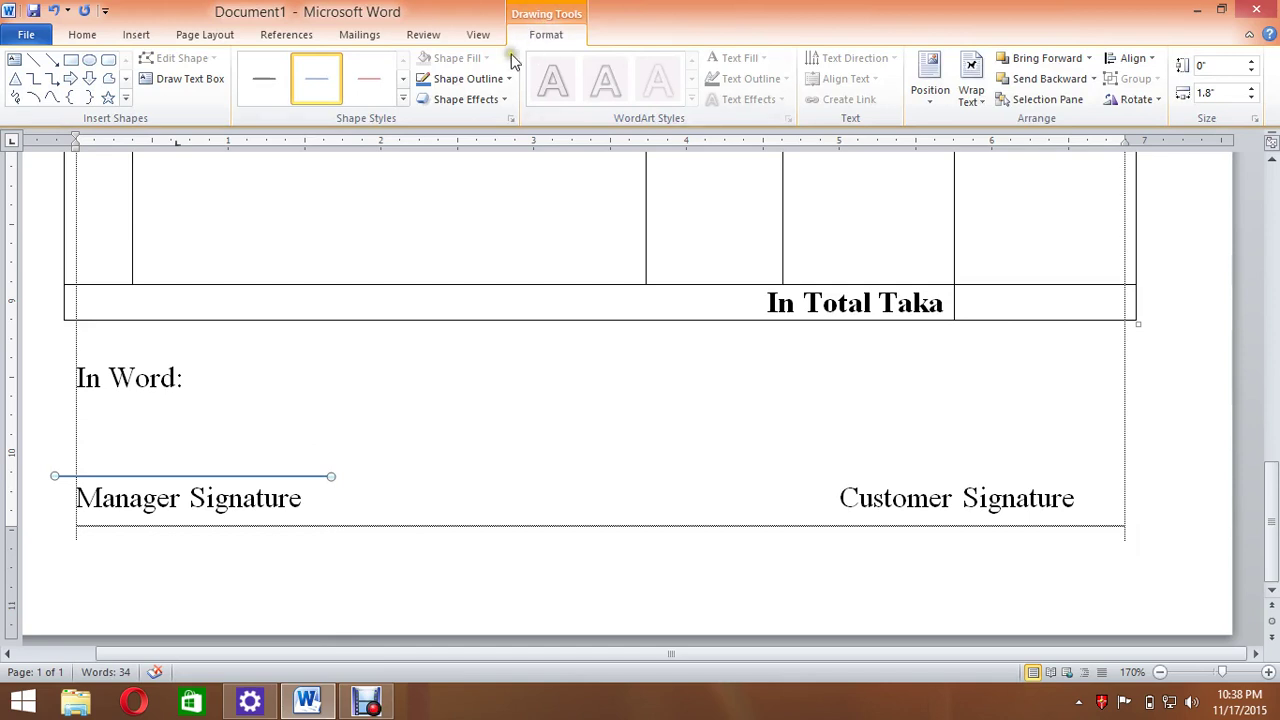
click(437, 82)
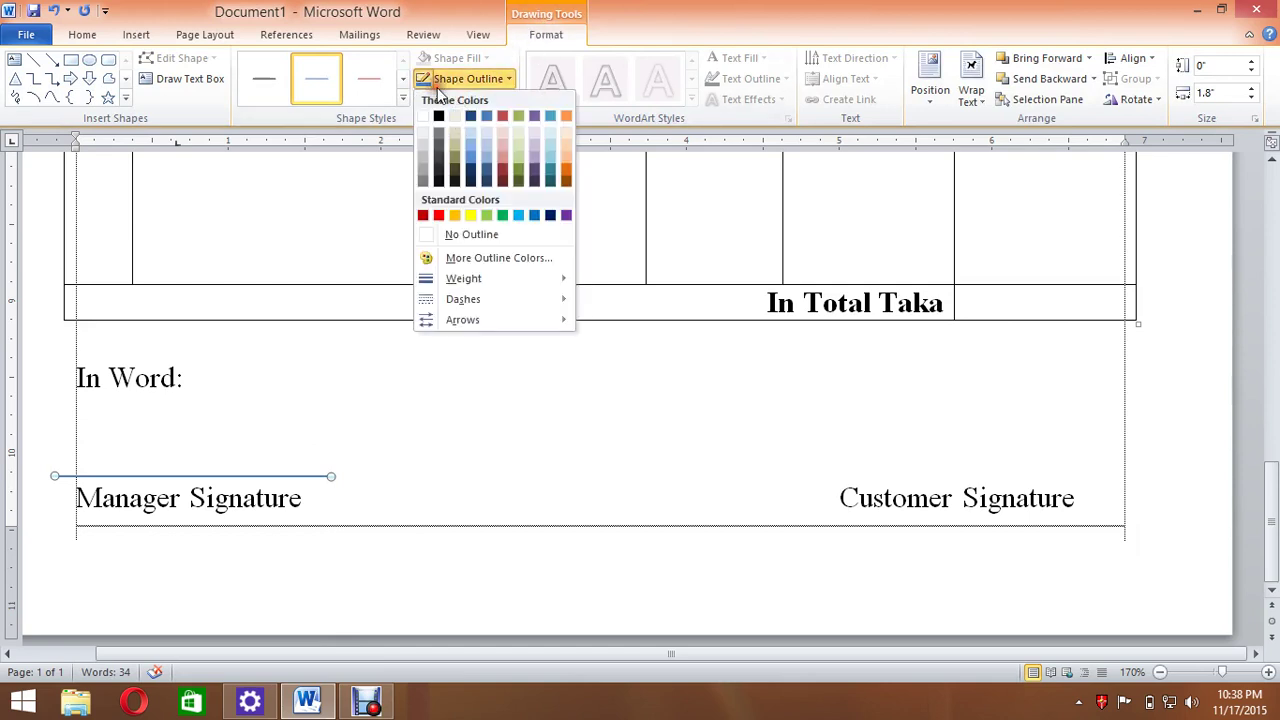
click(441, 115)
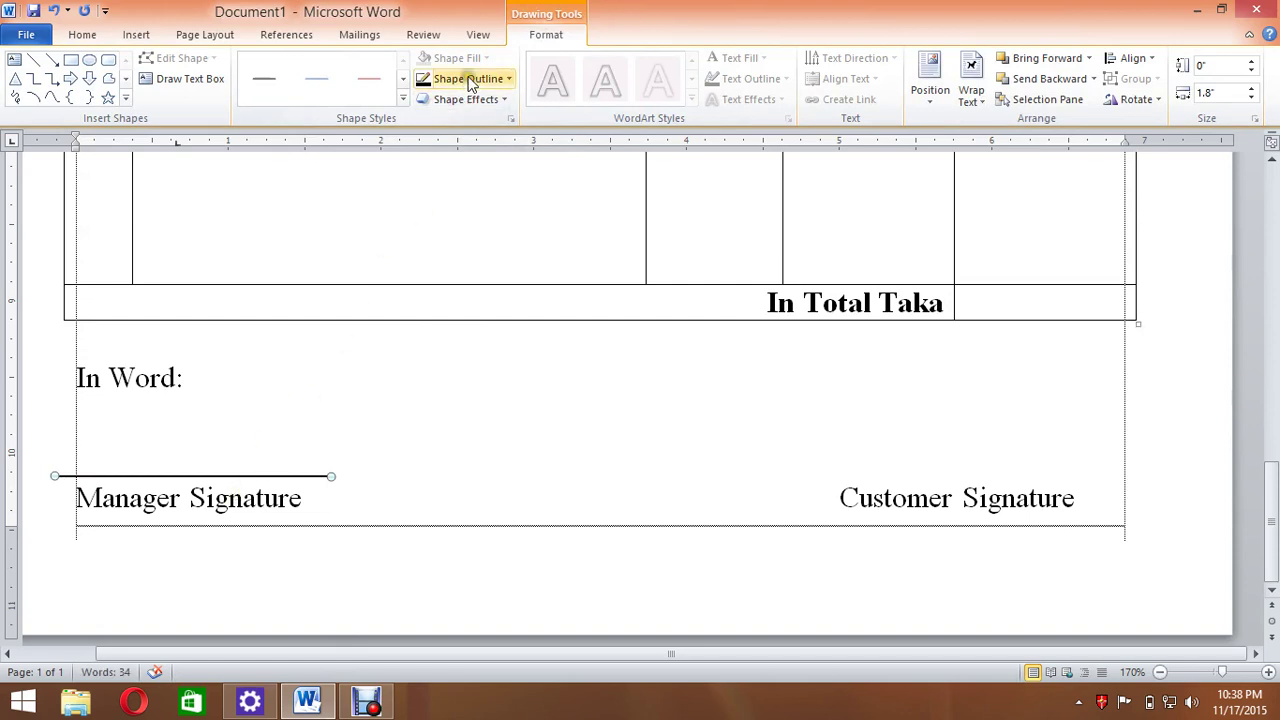
click(471, 82)
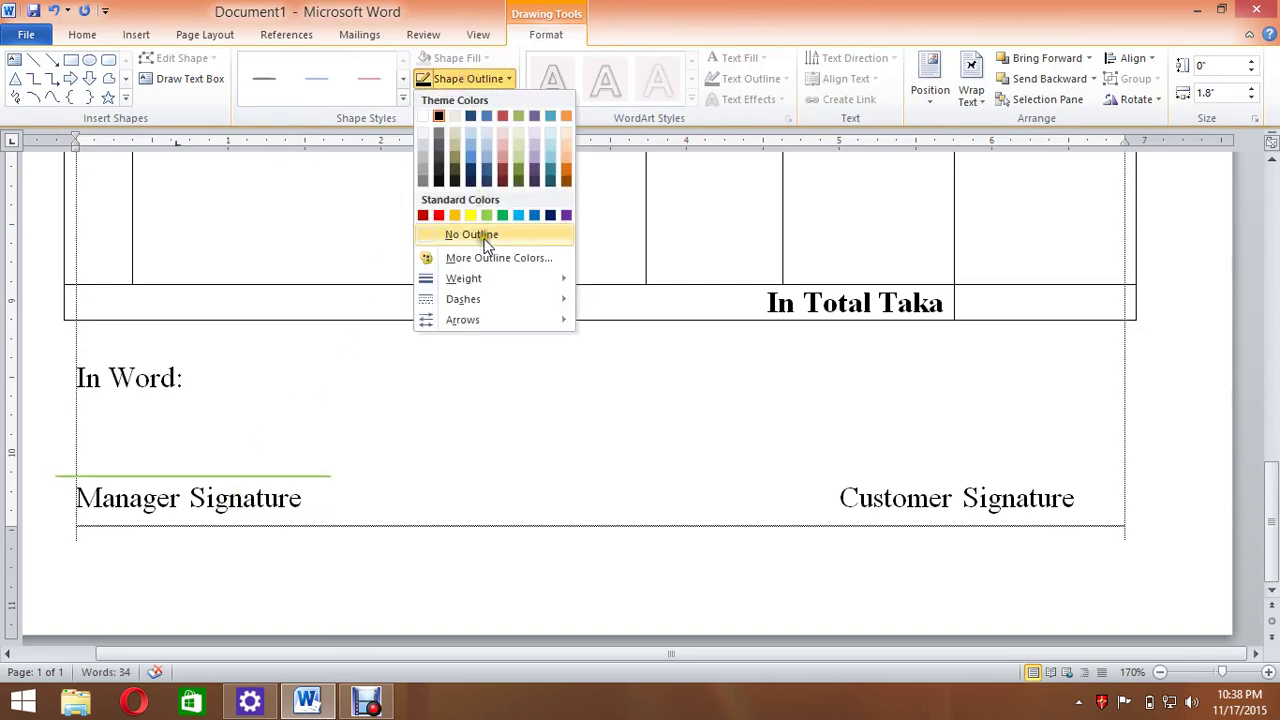
mouse_move(488, 278)
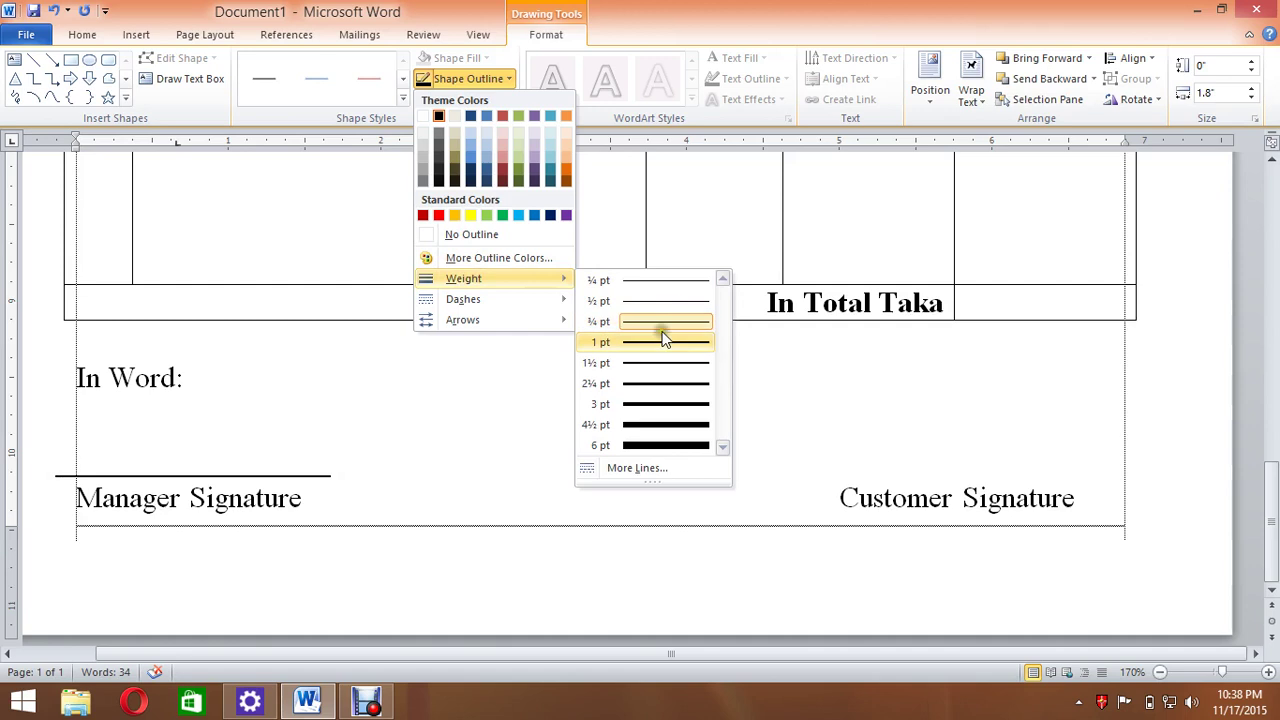
click(666, 364)
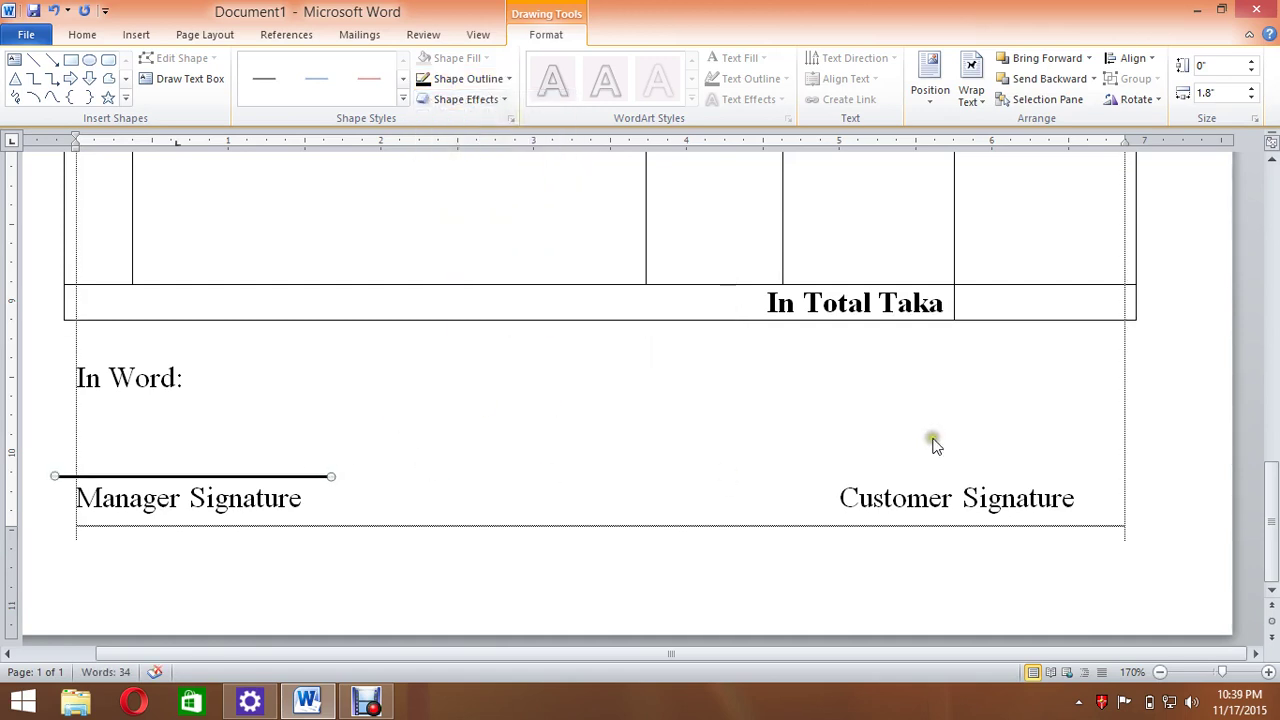
click(470, 497)
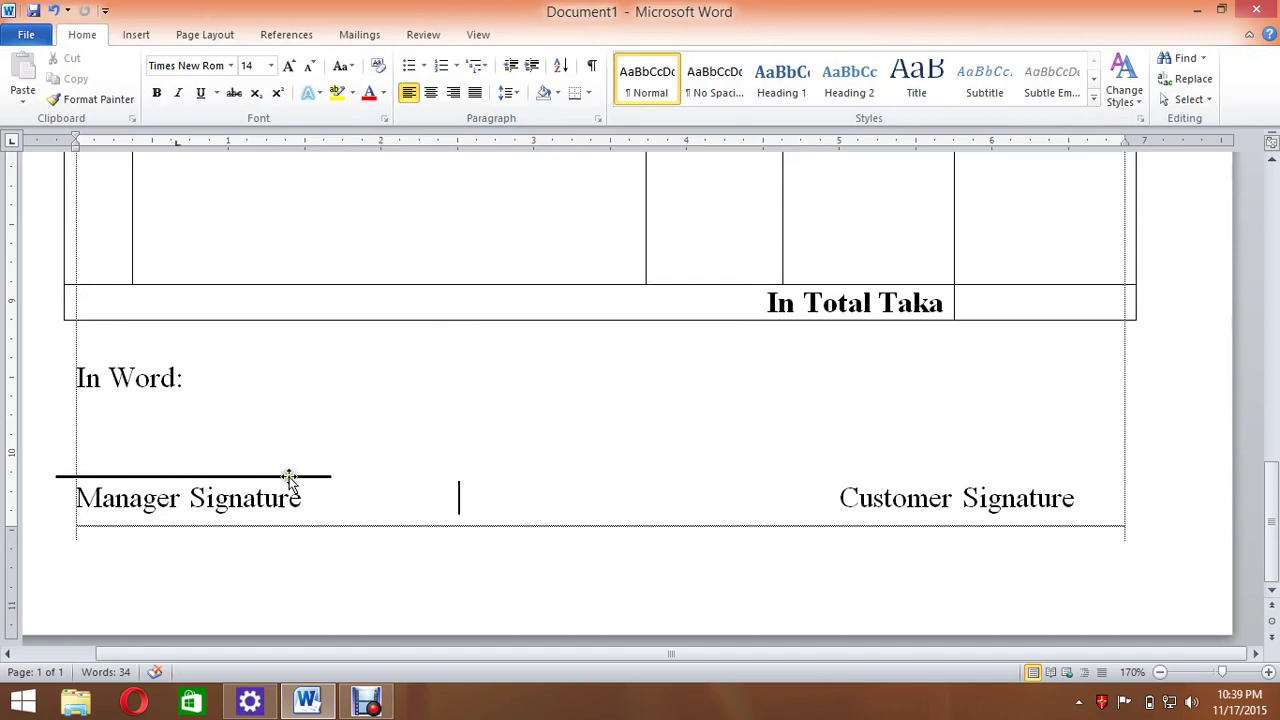
Copy the signature line, delete the stray copy, and position it above Customer Signature.
mouse_move(287, 478)
mouse_down()
mouse_move(486, 486)
mouse_move(723, 457)
mouse_move(708, 452)
mouse_up()
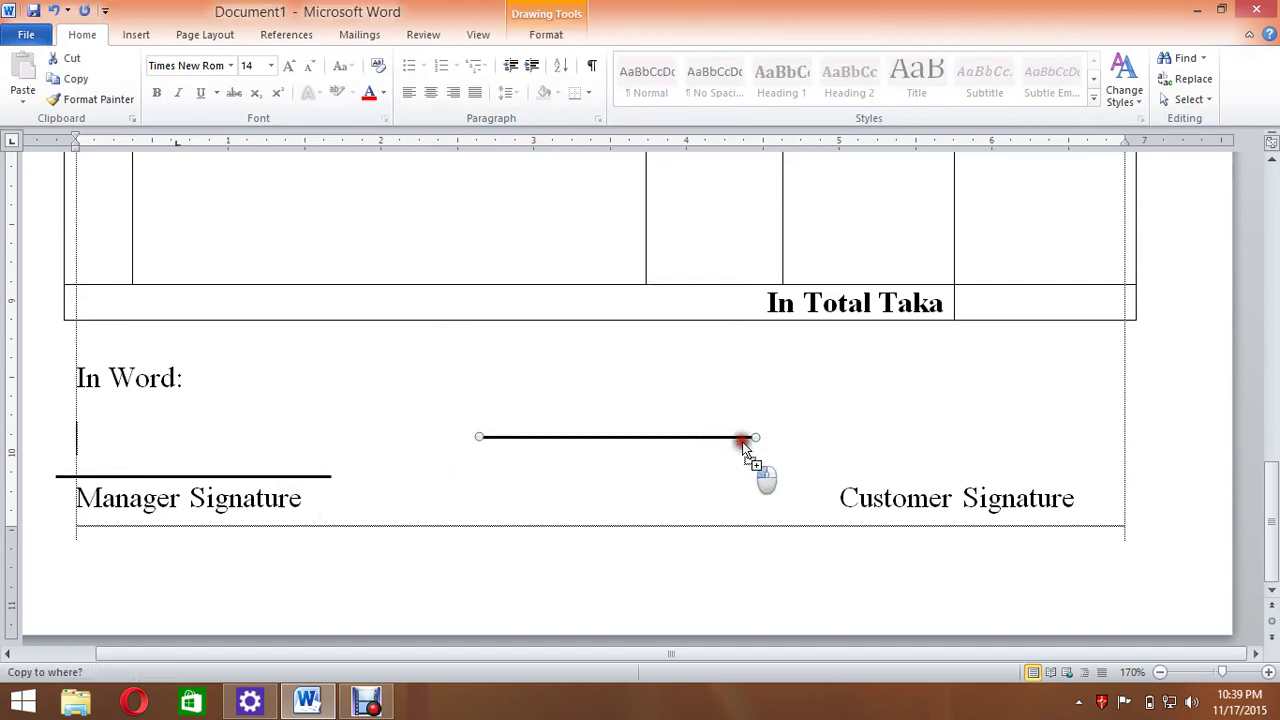
click(996, 462)
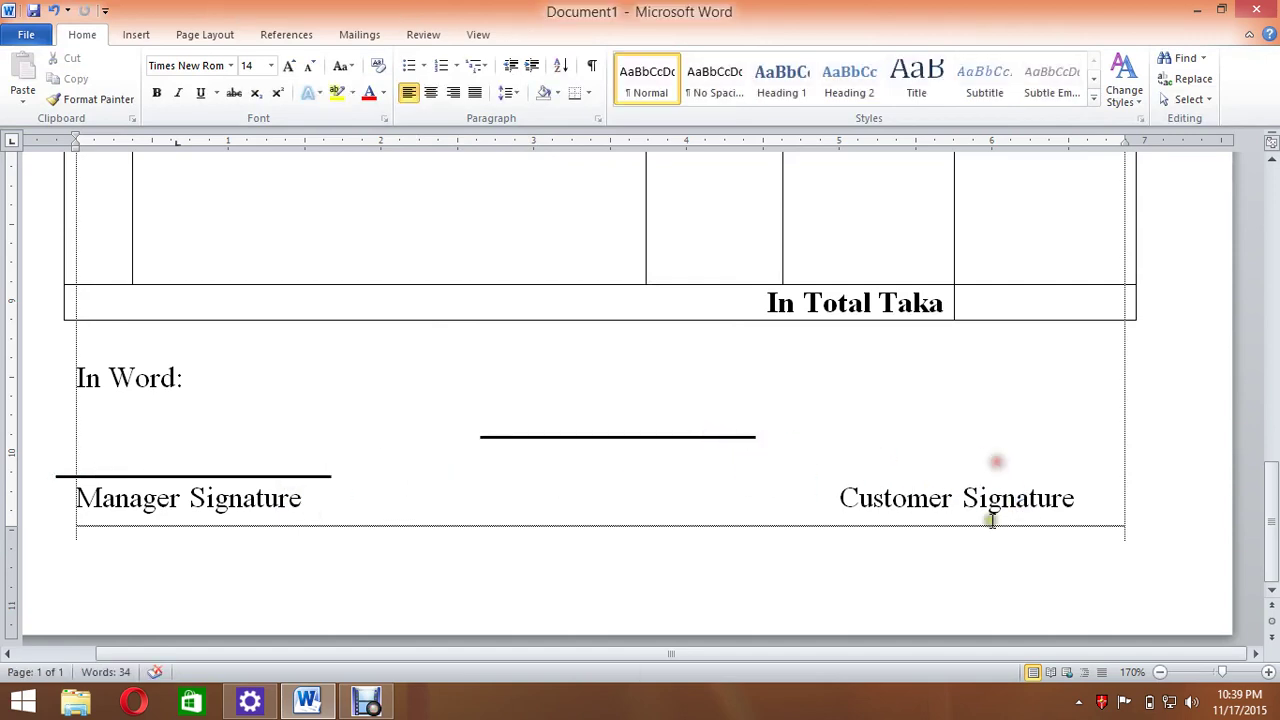
click(741, 441)
key(Delete)
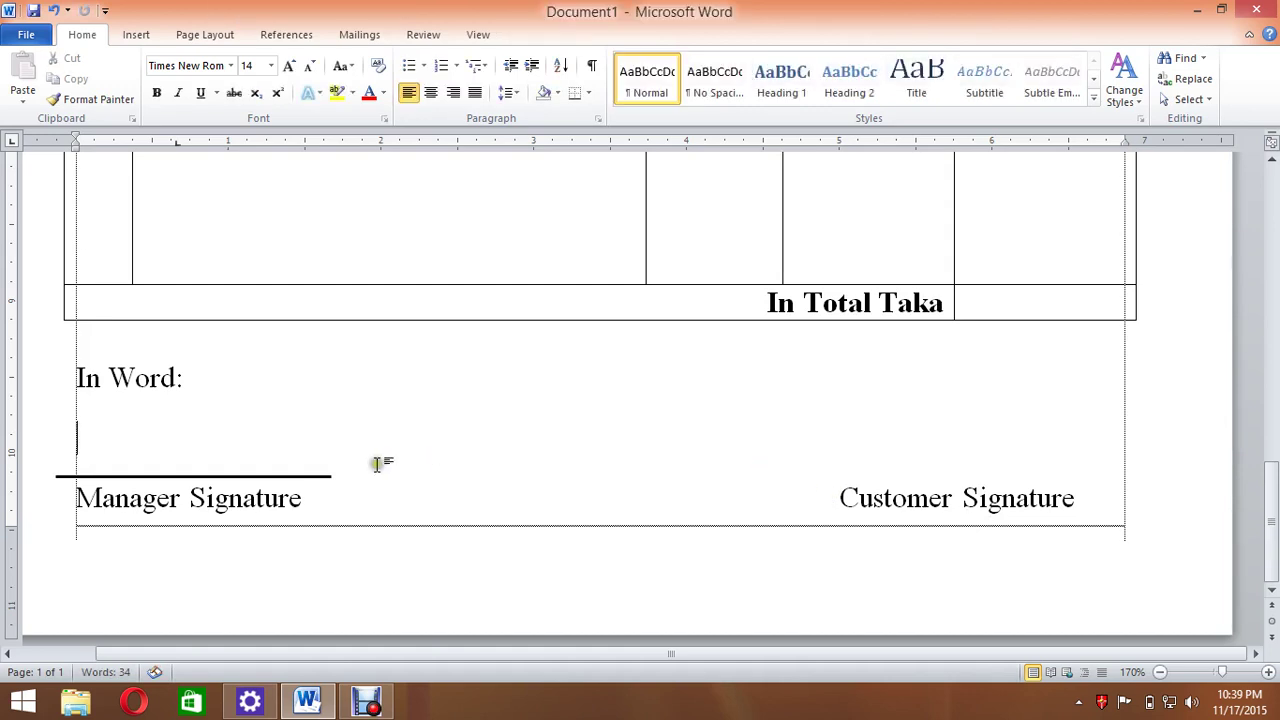
mouse_move(262, 478)
mouse_down()
mouse_move(486, 451)
mouse_move(908, 446)
mouse_move(1021, 460)
mouse_up()
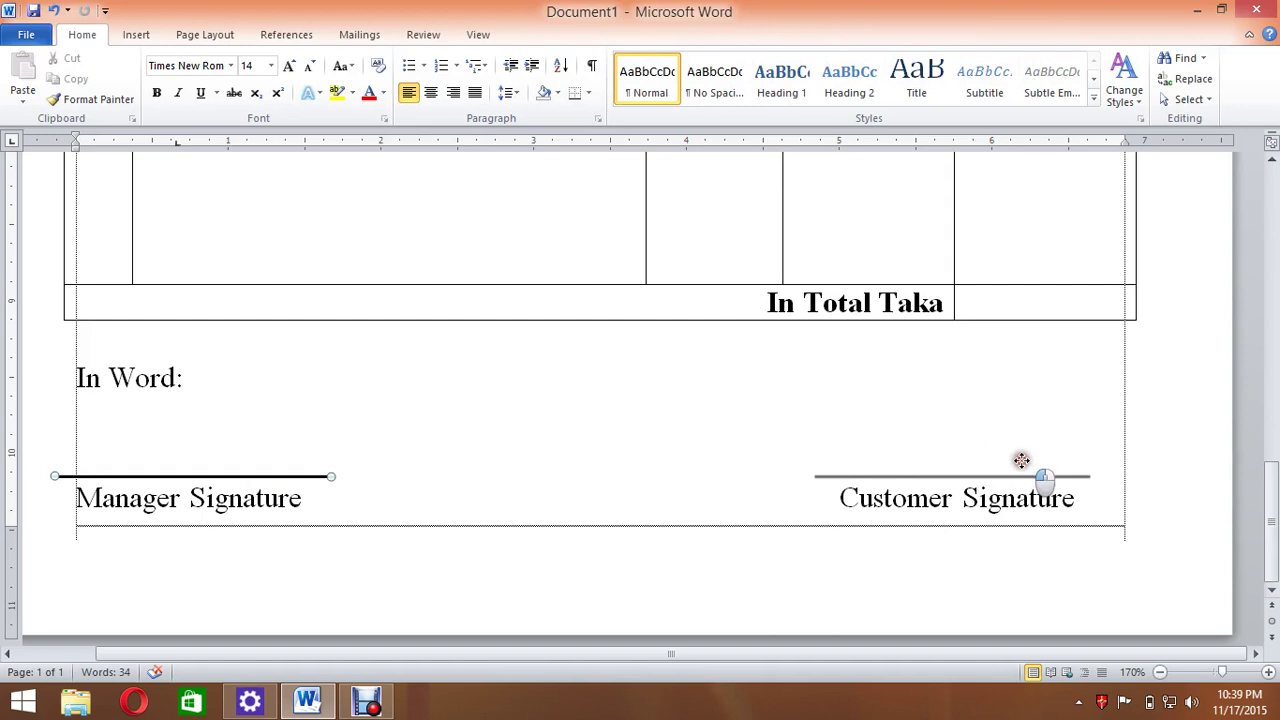
drag(1021, 460, 1006, 463)
click(323, 440)
scroll(296, 433, up, 5)
scroll(296, 433, up, 3)
scroll(652, 340, down, 3)
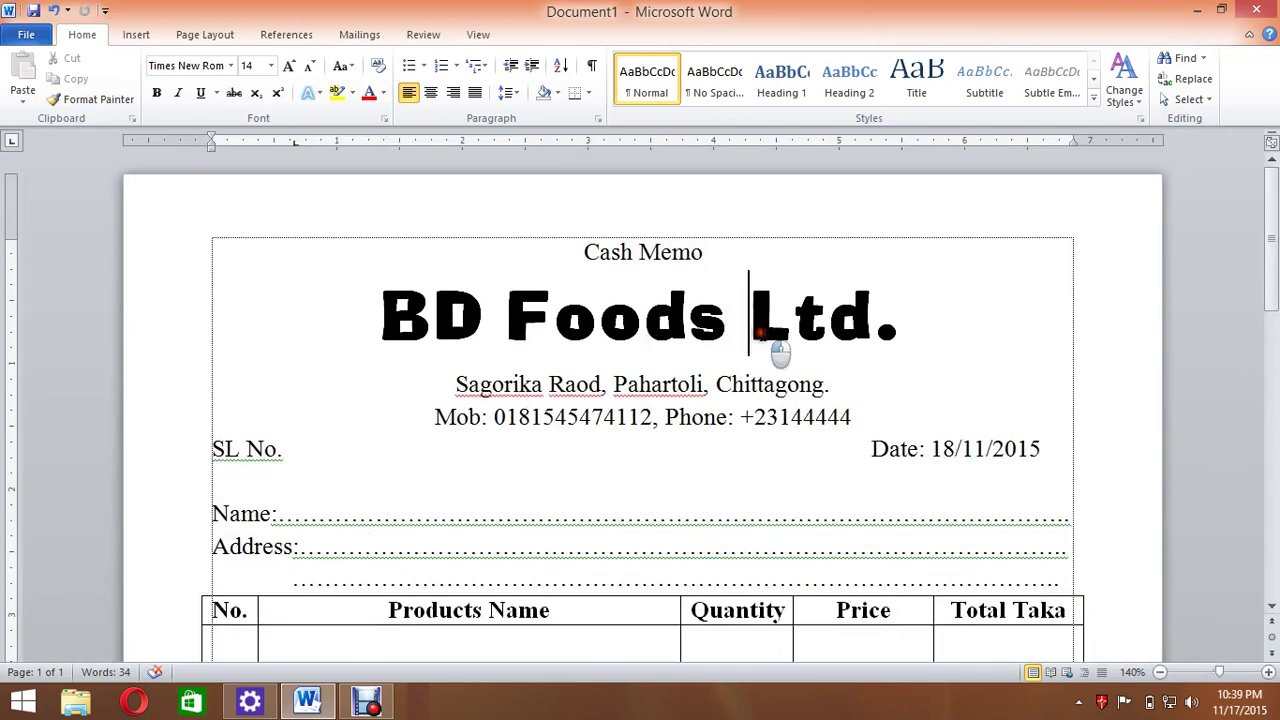
Select the BD Foods Ltd. title and change its font colour to blue.
click(760, 334)
drag(905, 309, 354, 320)
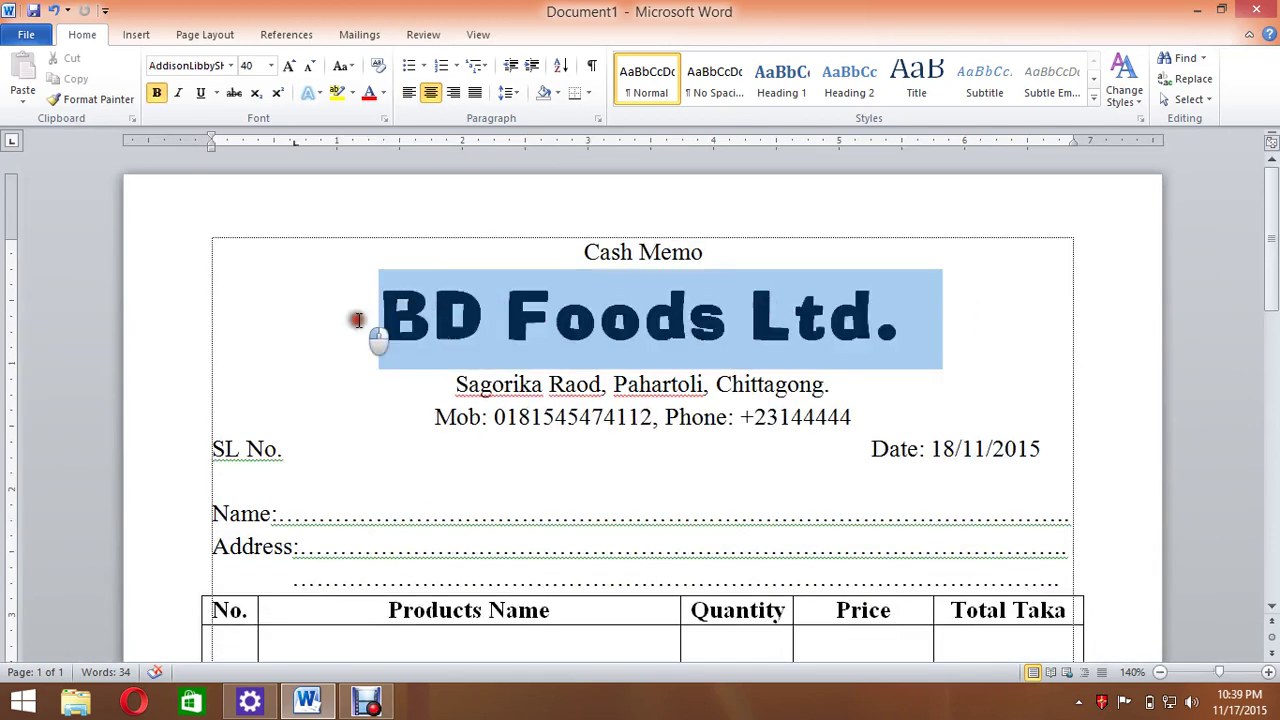
click(386, 90)
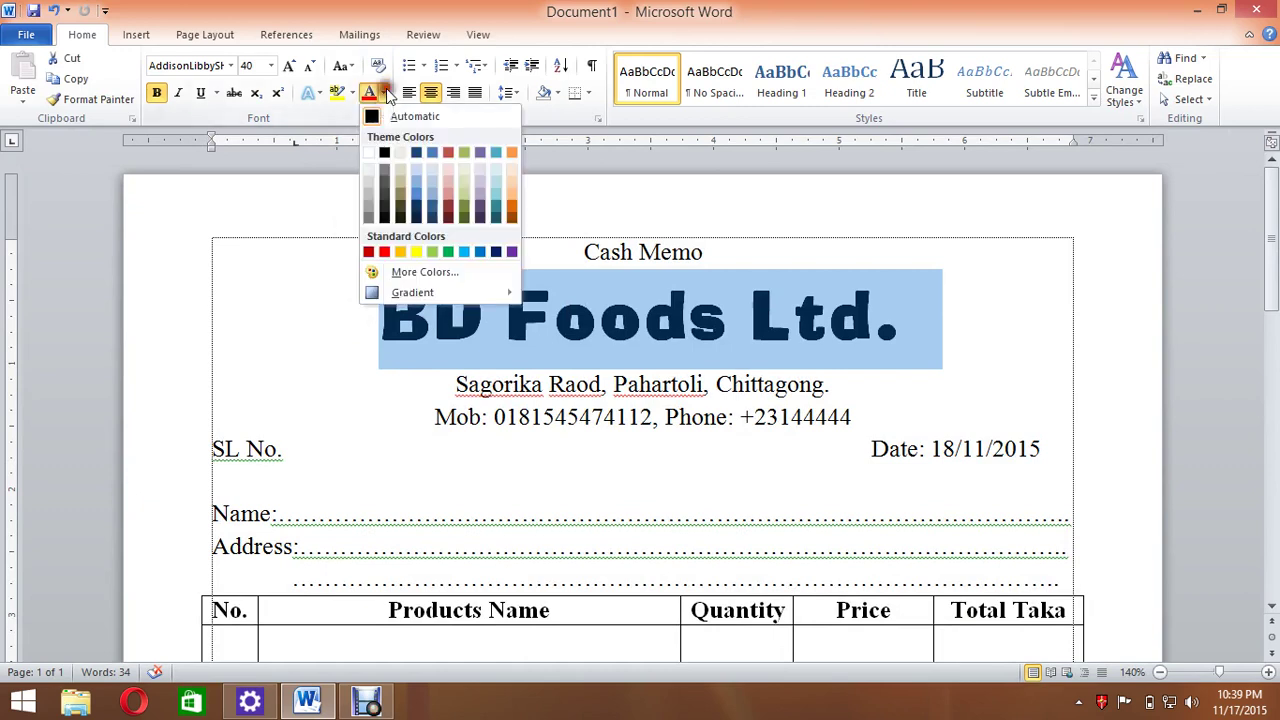
click(481, 253)
click(634, 449)
scroll(692, 413, down, 1)
scroll(692, 413, down, 3)
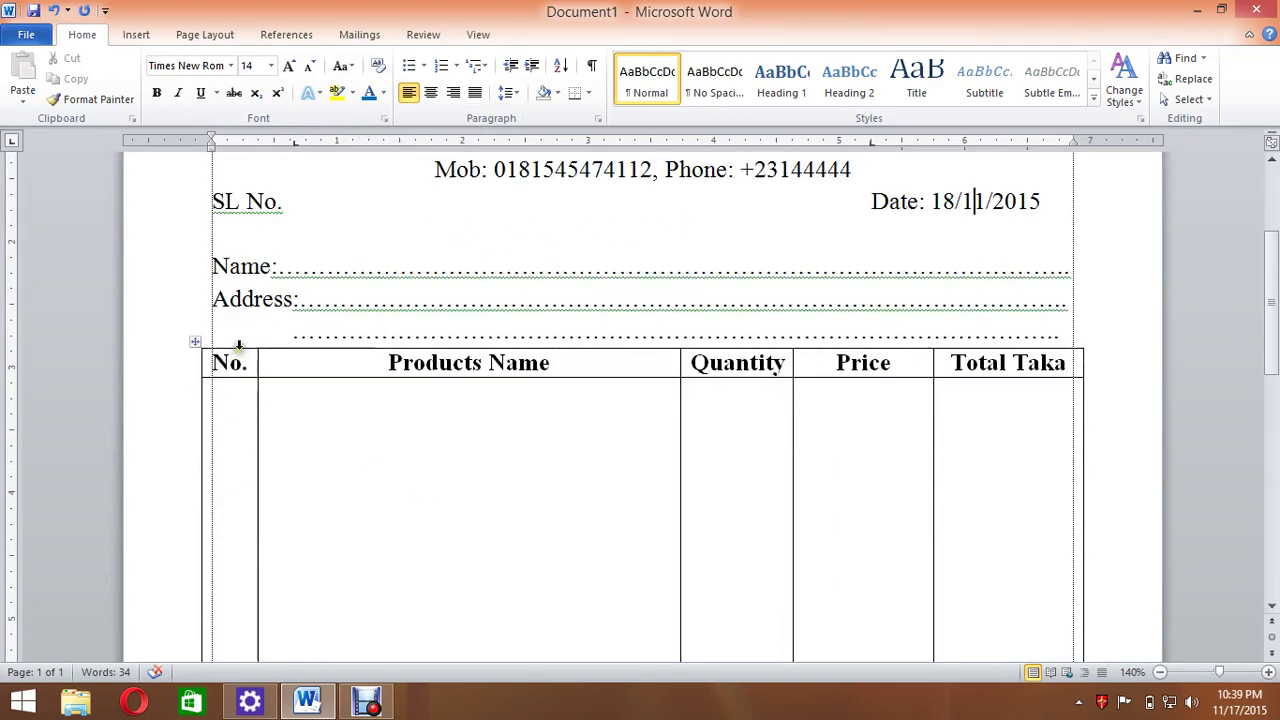
Shade the No. column light grey, Quantity light blue and Total Taka light pink.
click(239, 345)
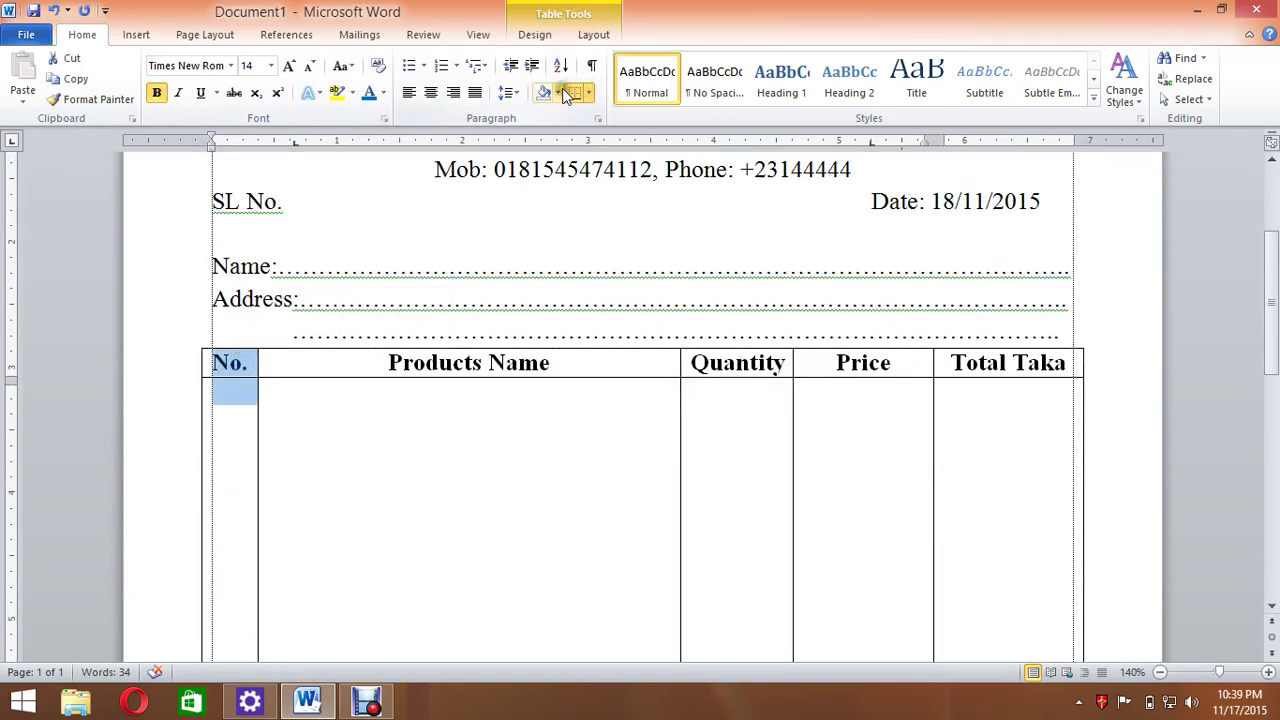
click(558, 93)
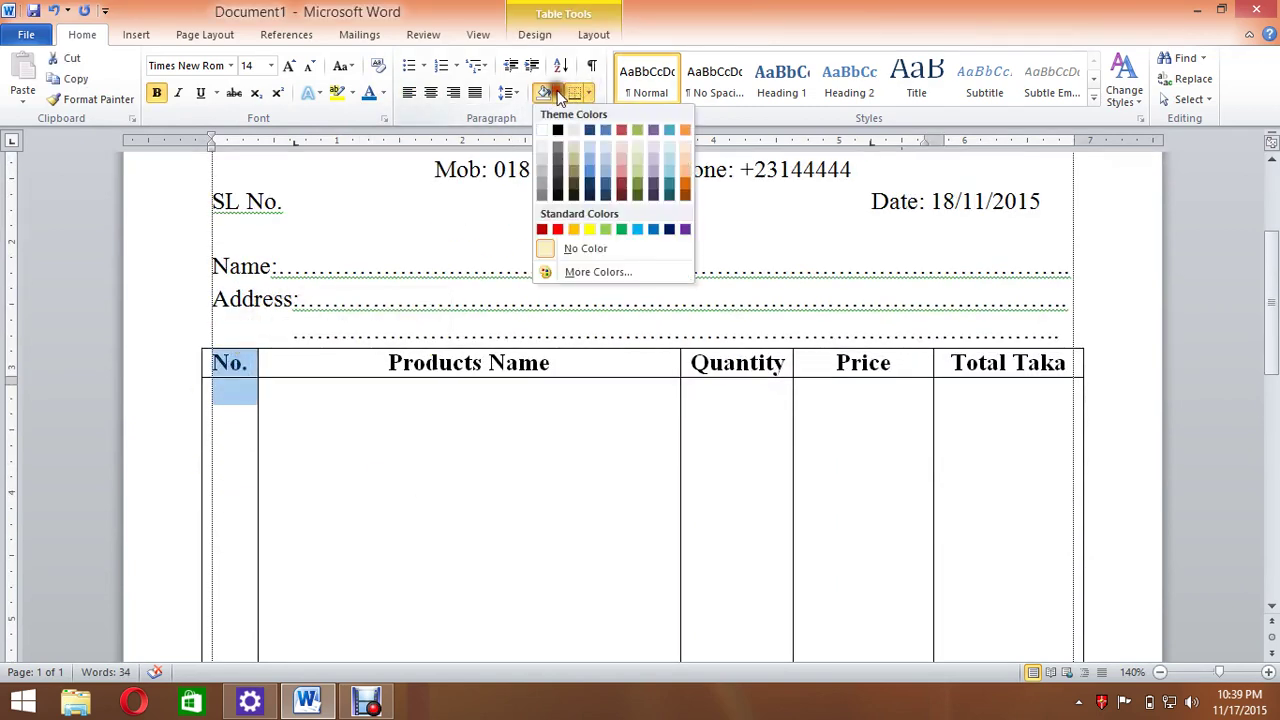
click(548, 170)
click(728, 343)
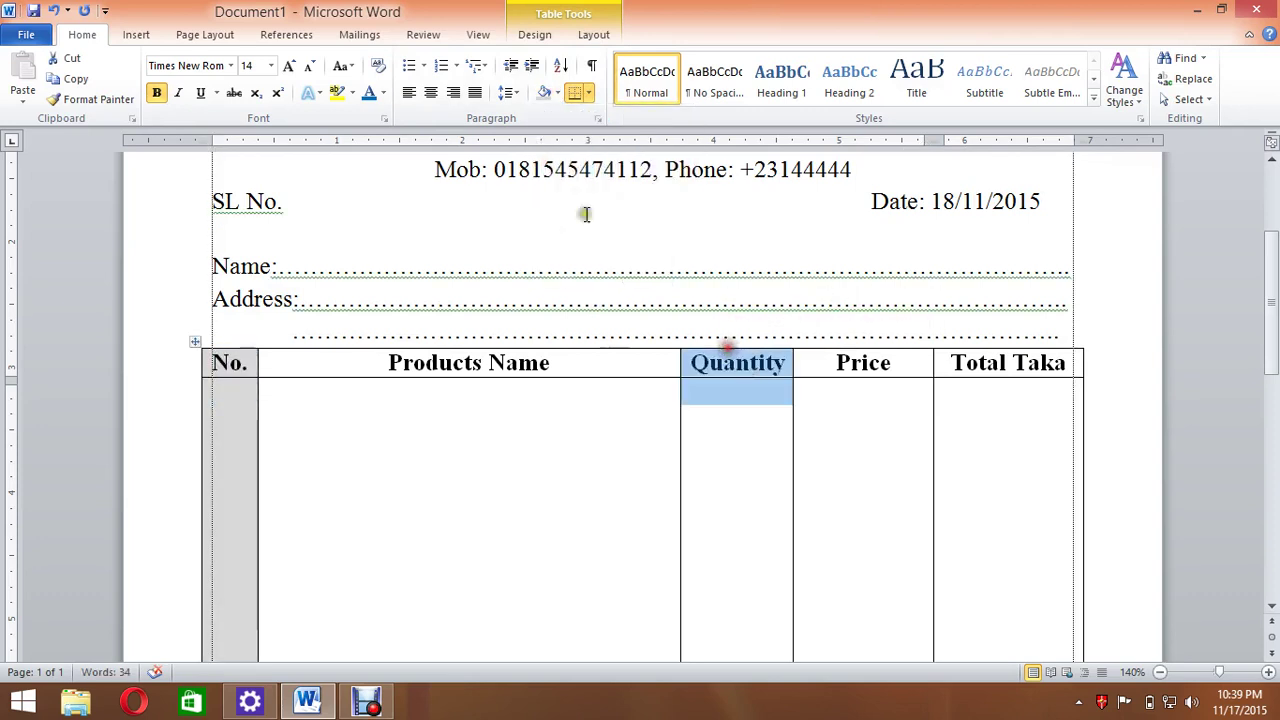
click(558, 93)
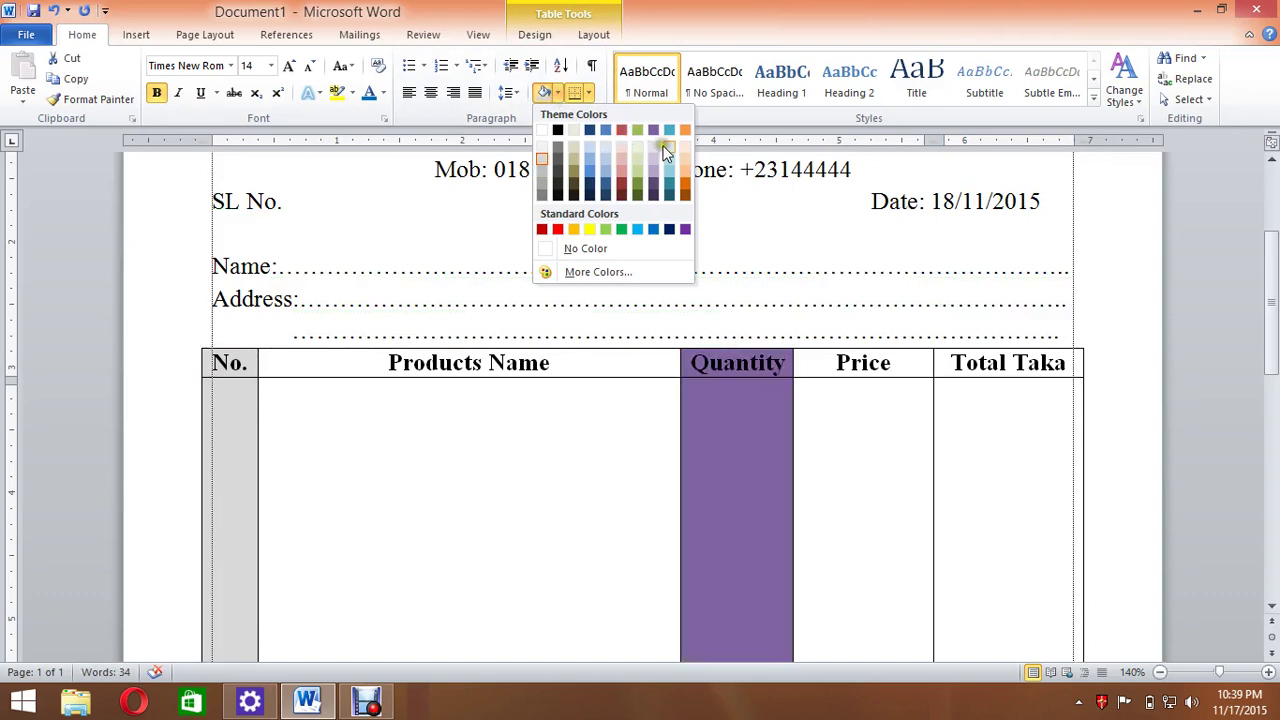
click(667, 147)
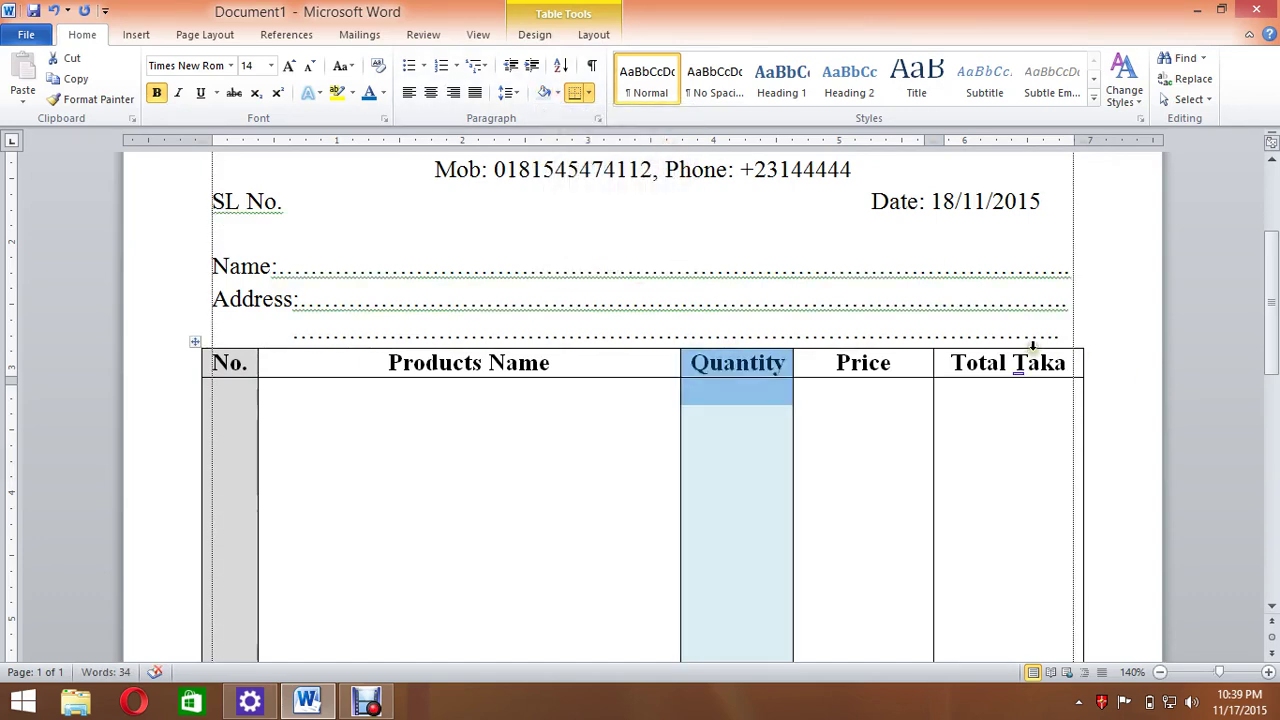
click(1031, 346)
click(557, 94)
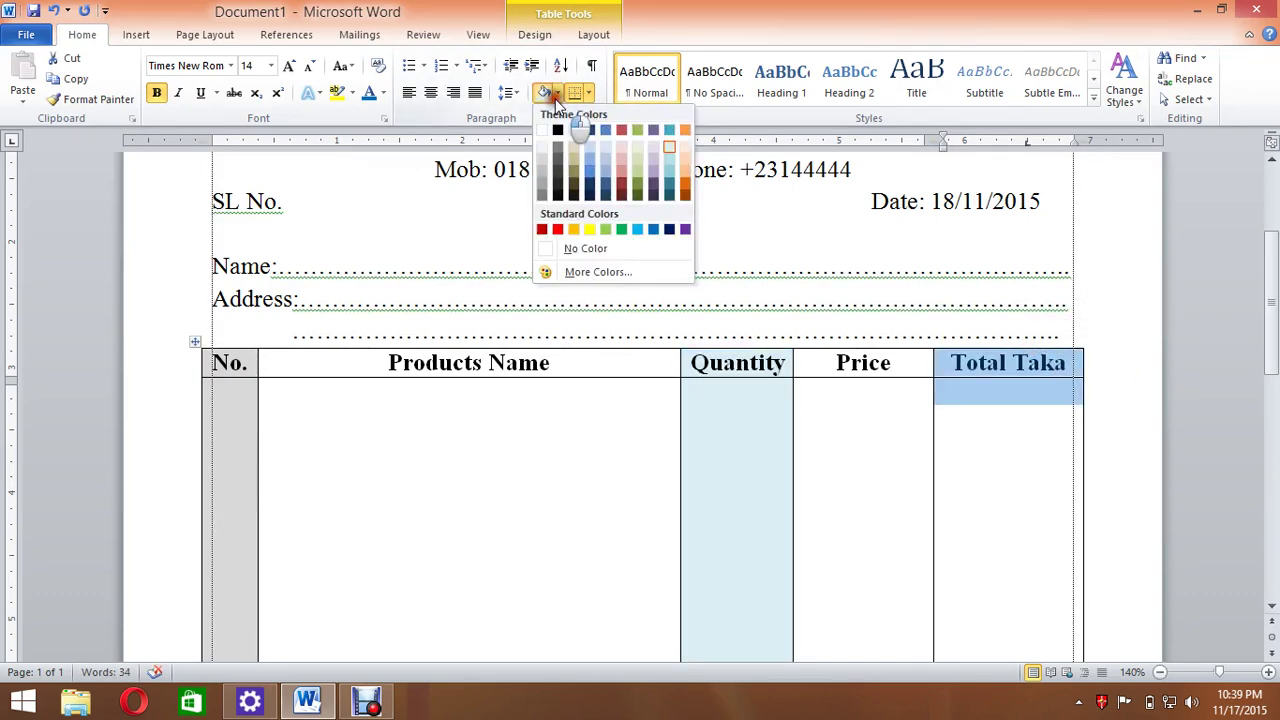
click(621, 152)
click(924, 478)
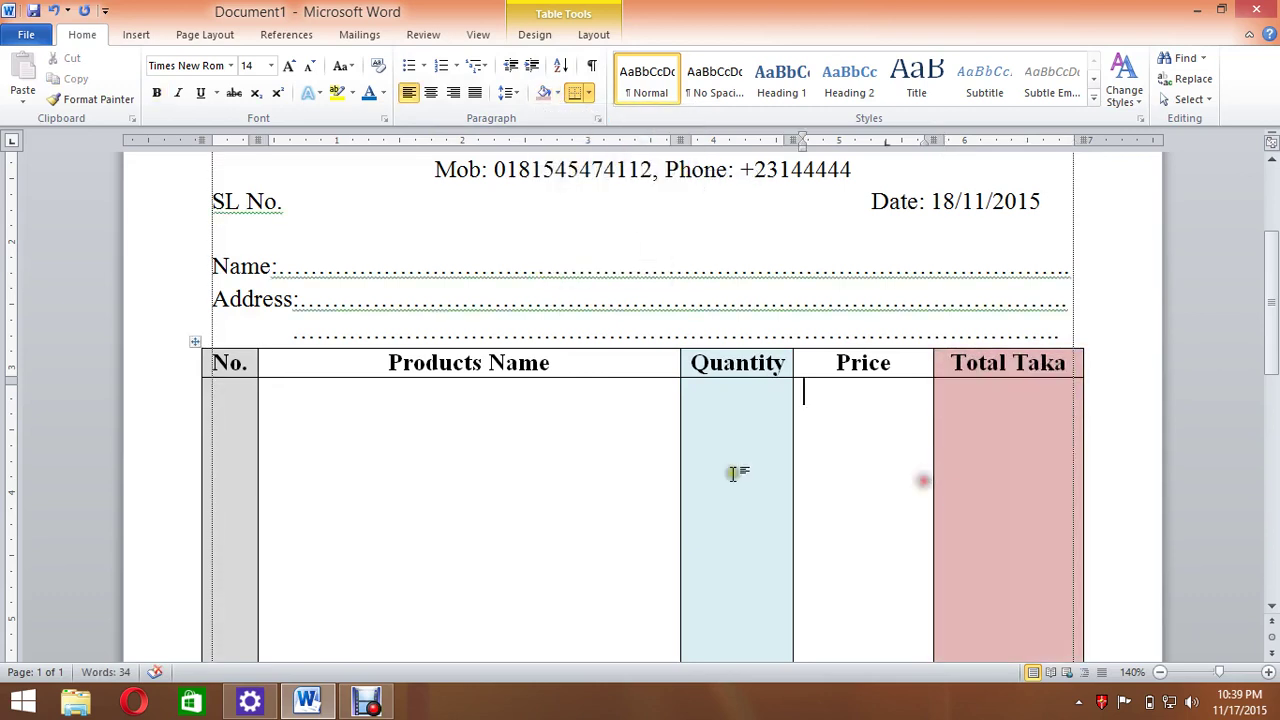
click(403, 451)
Return to the top of the memo and open the print preview with Ctrl+P.
scroll(547, 435, up, 3)
click(348, 385)
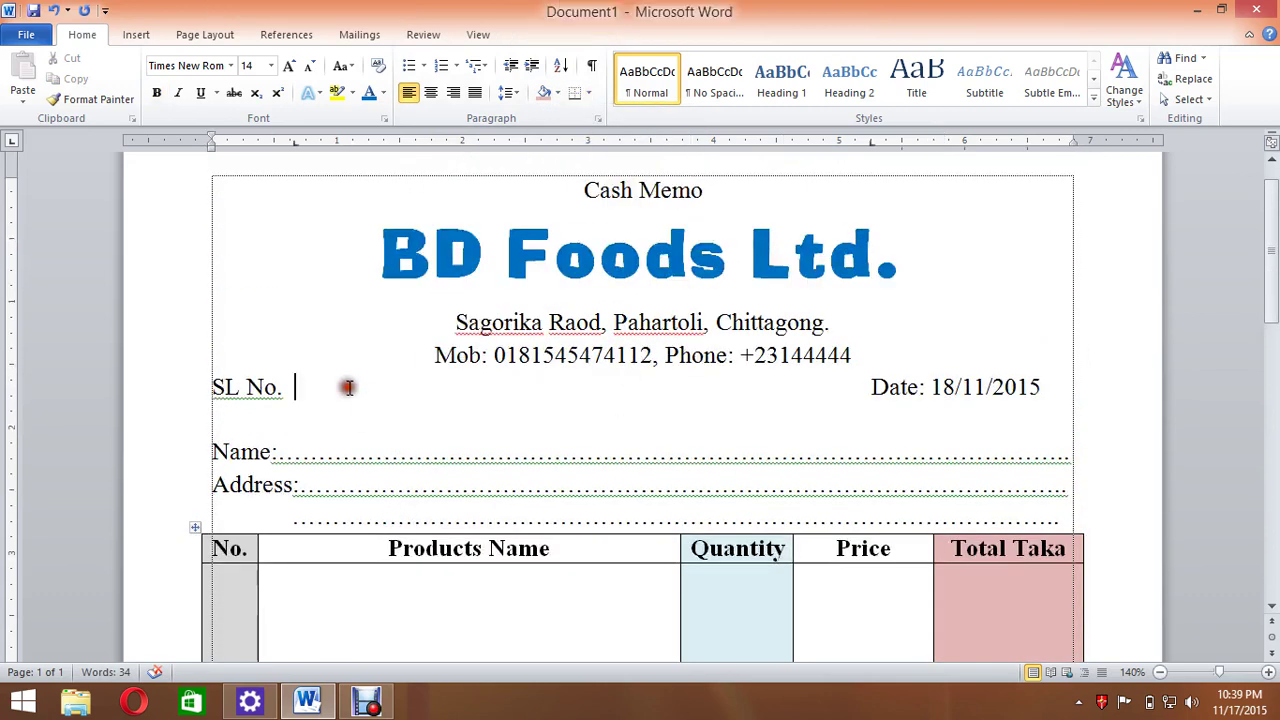
scroll(664, 410, up, 1)
click(885, 393)
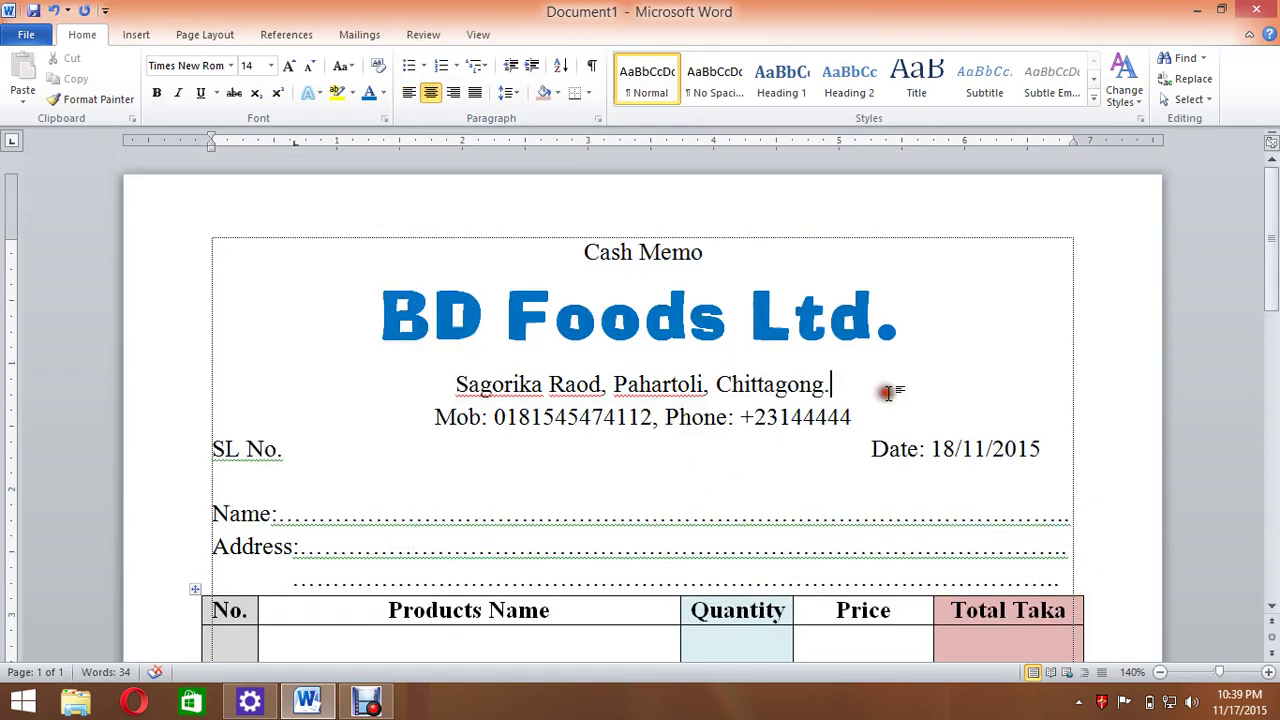
key(ctrl+p)
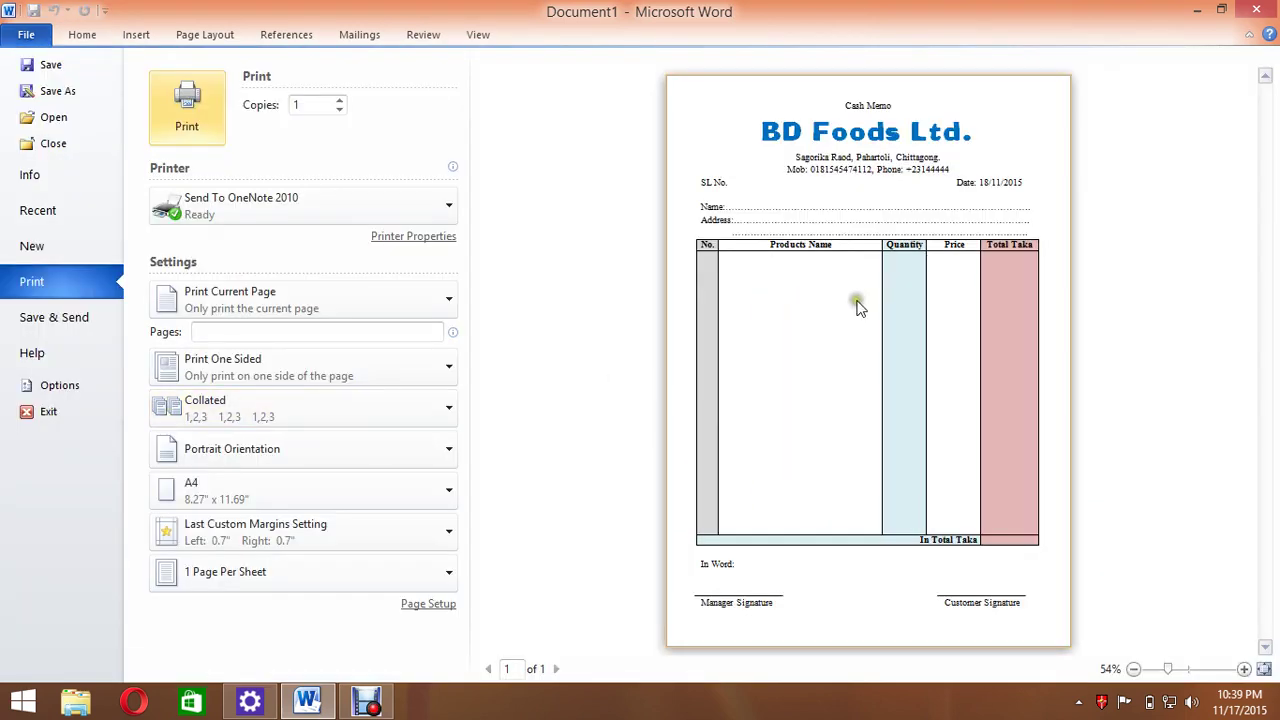
Exit the print preview and return to the document.
click(858, 288)
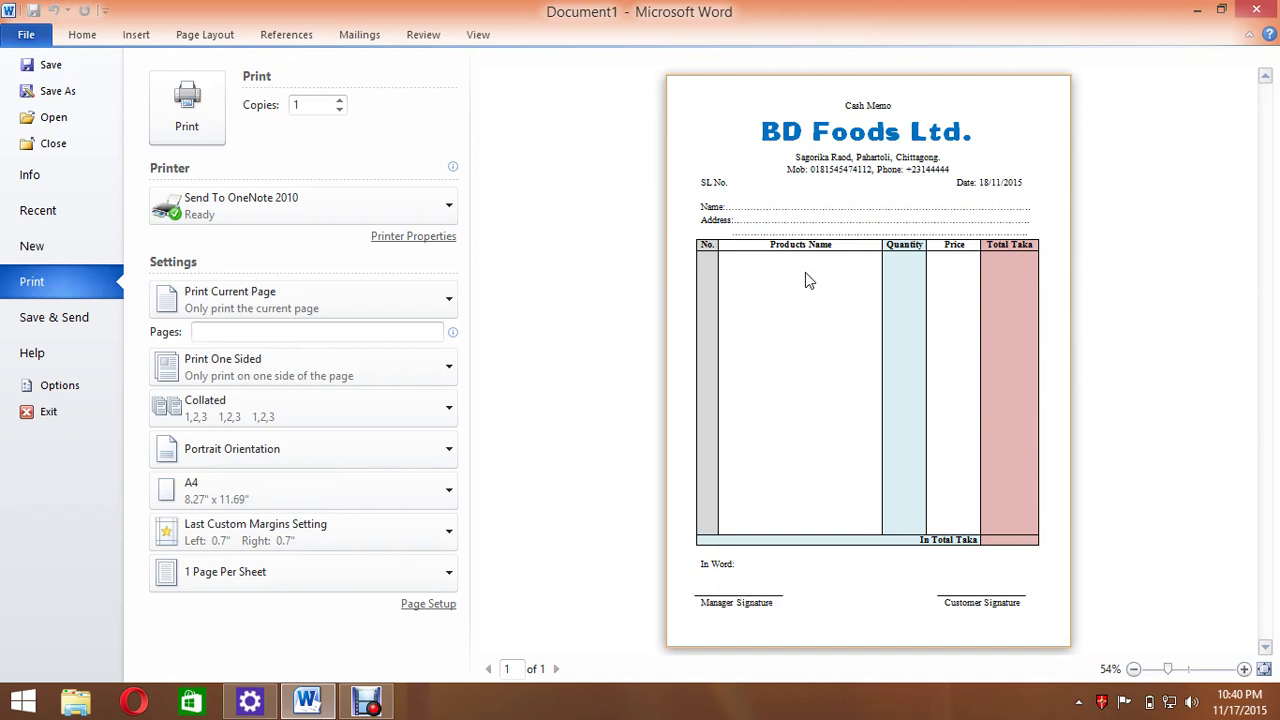
key(Escape)
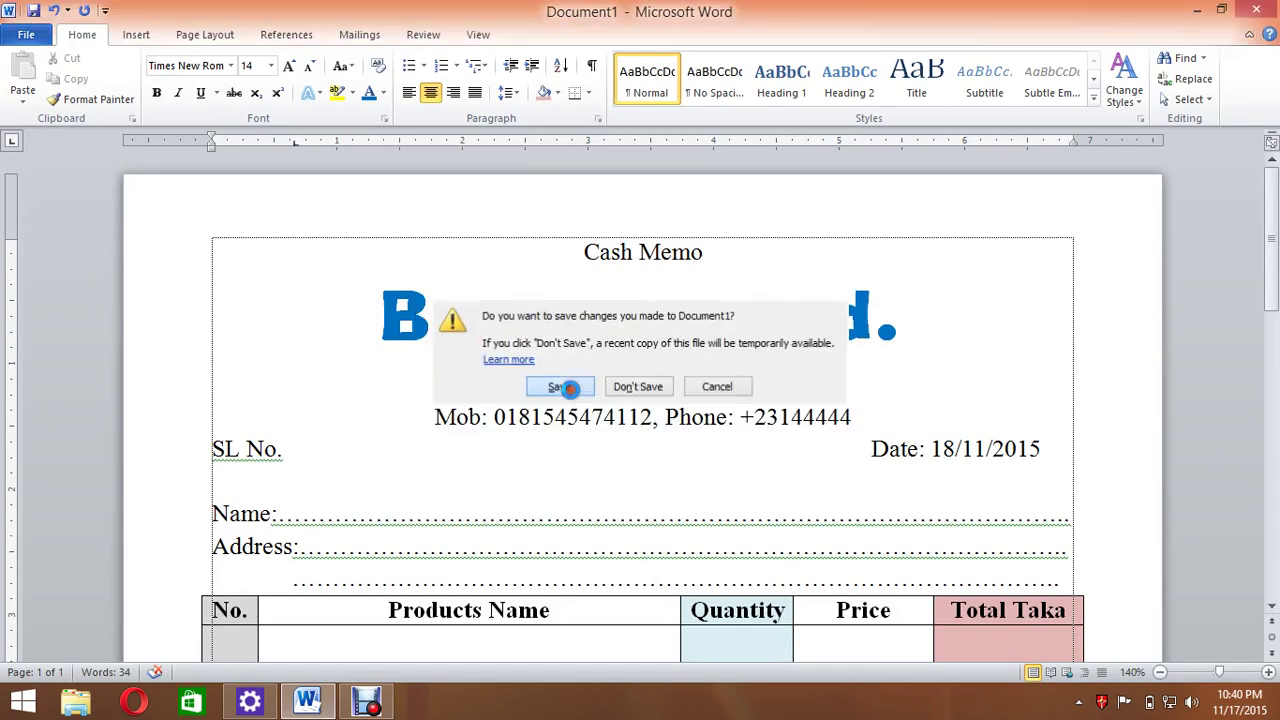
Save the memo as Cash Memo in Local Disk (D:)\mS WORD PRACTICAL WORK and close Word.
click(560, 385)
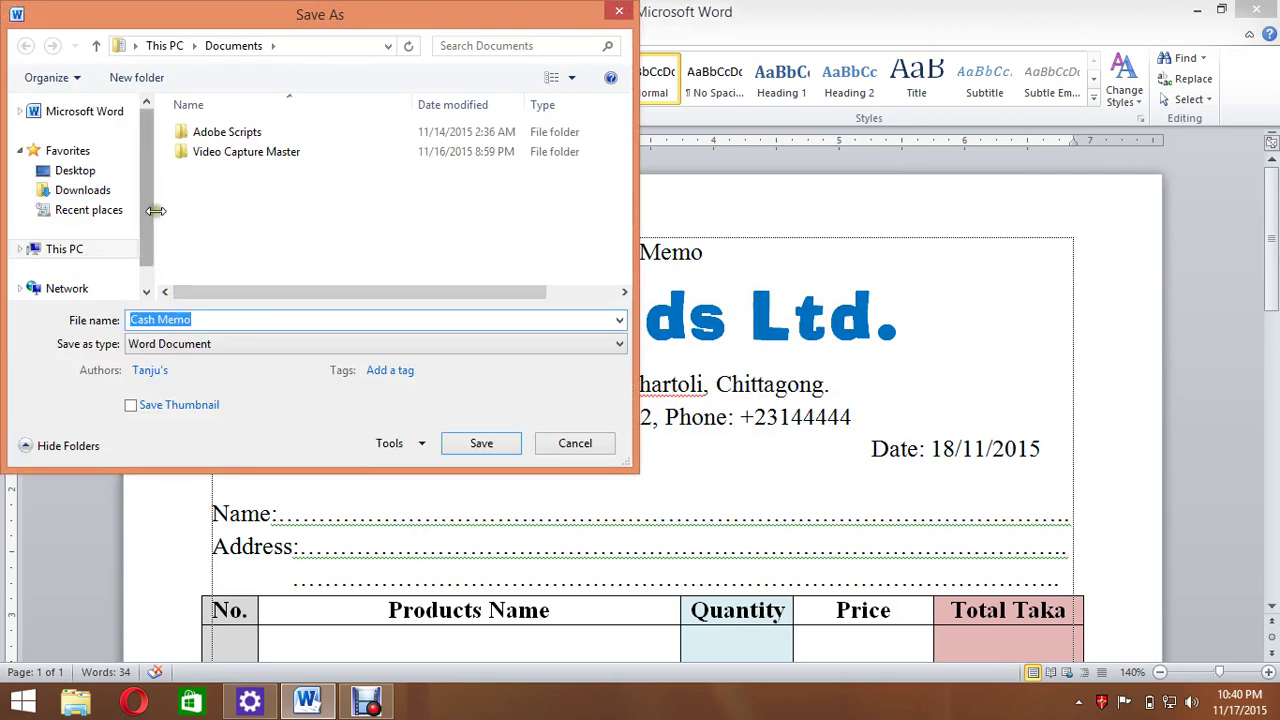
scroll(145, 215, down, 1)
click(92, 220)
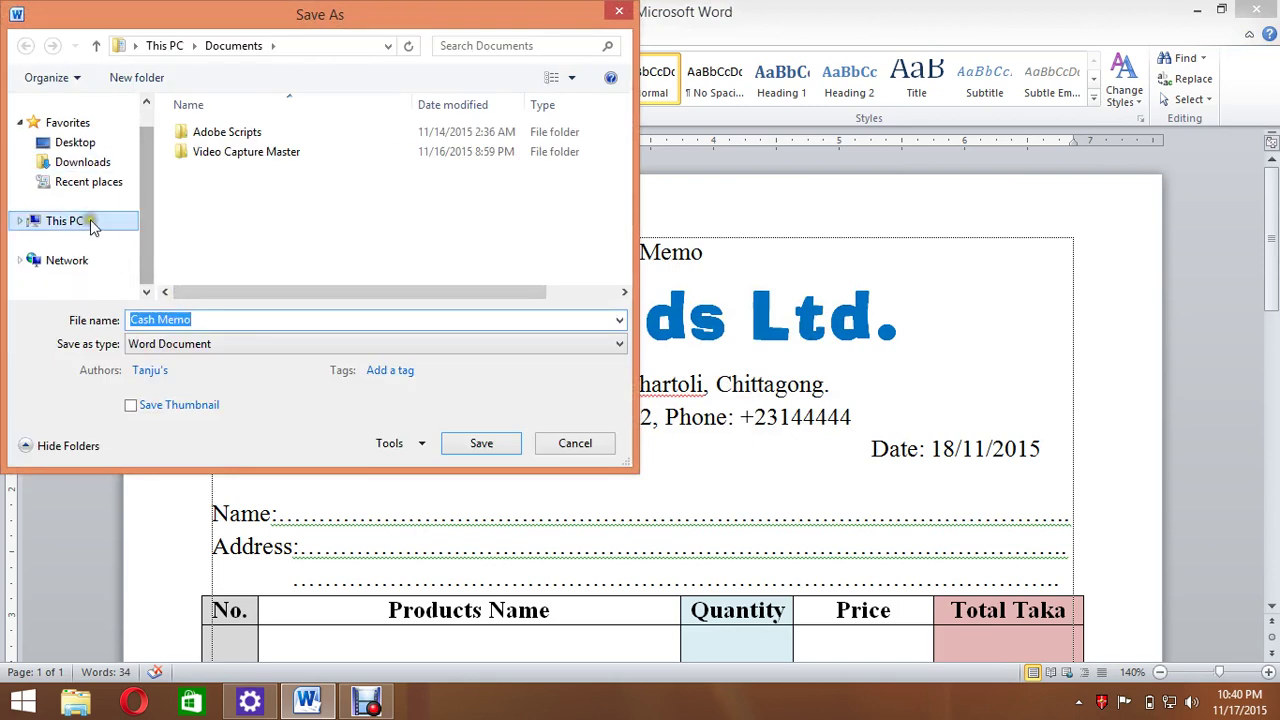
drag(623, 130, 624, 206)
double_click(339, 286)
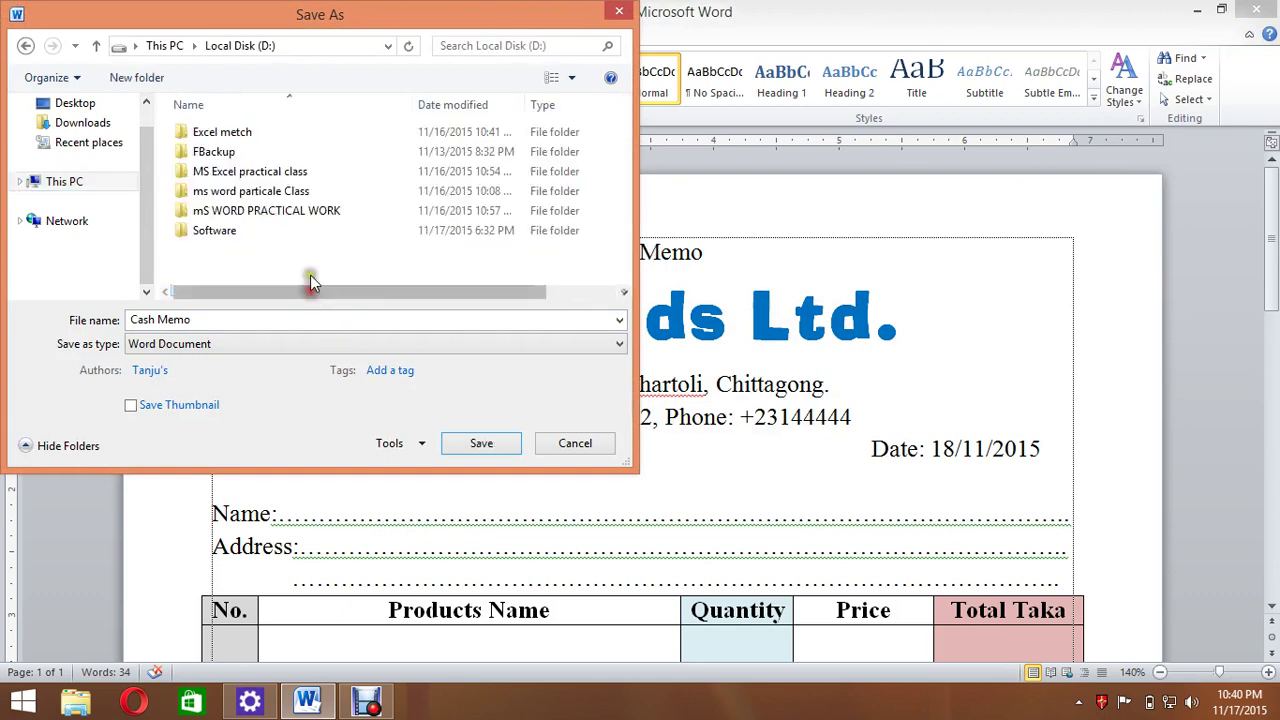
double_click(339, 213)
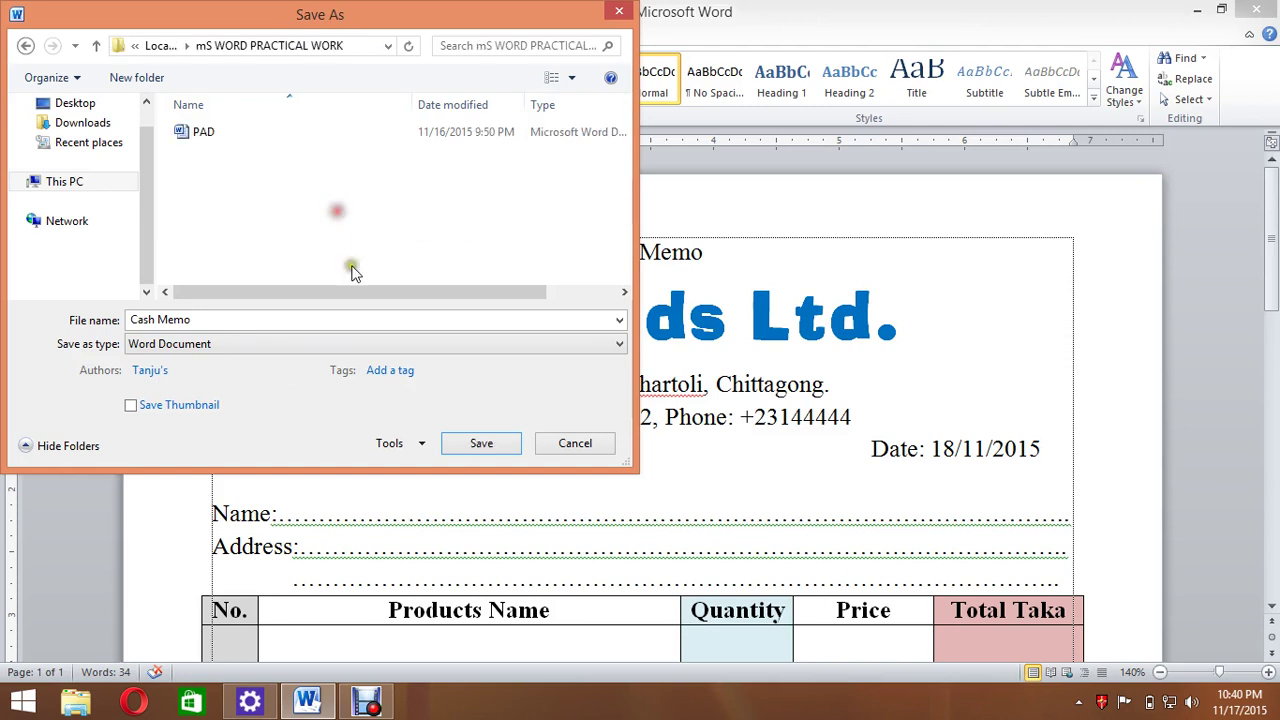
click(468, 443)
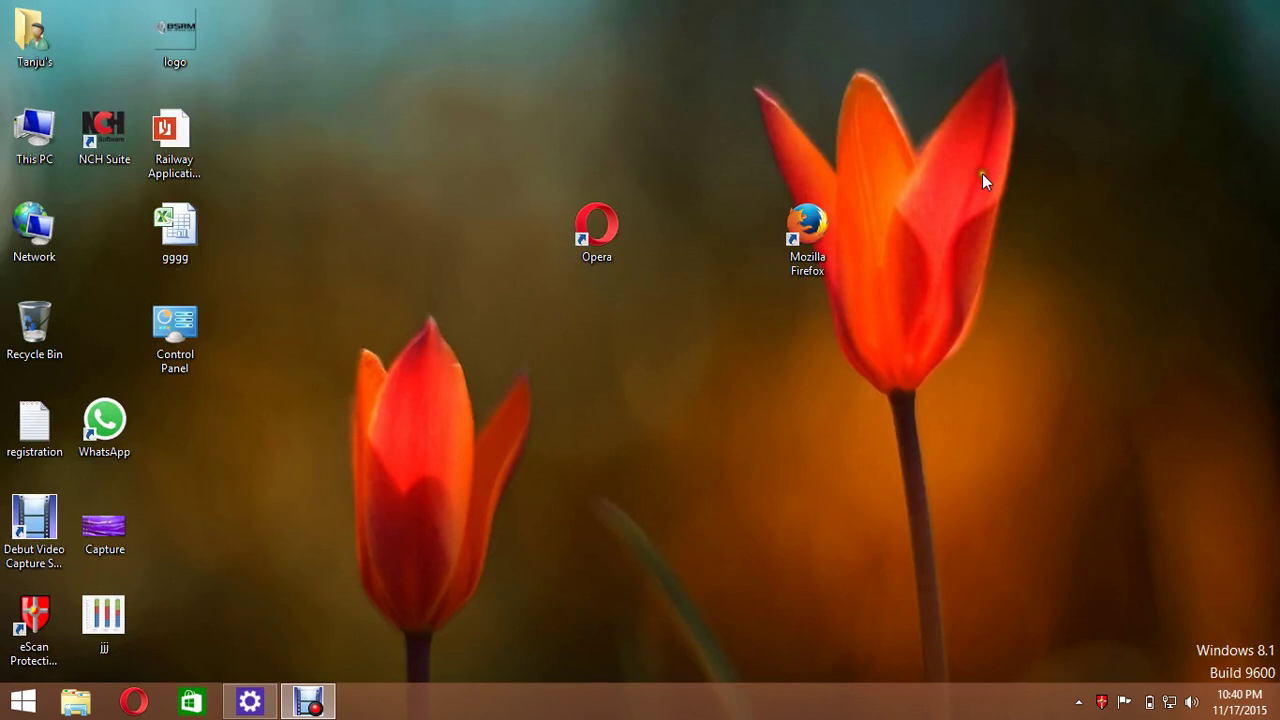
click(317, 688)
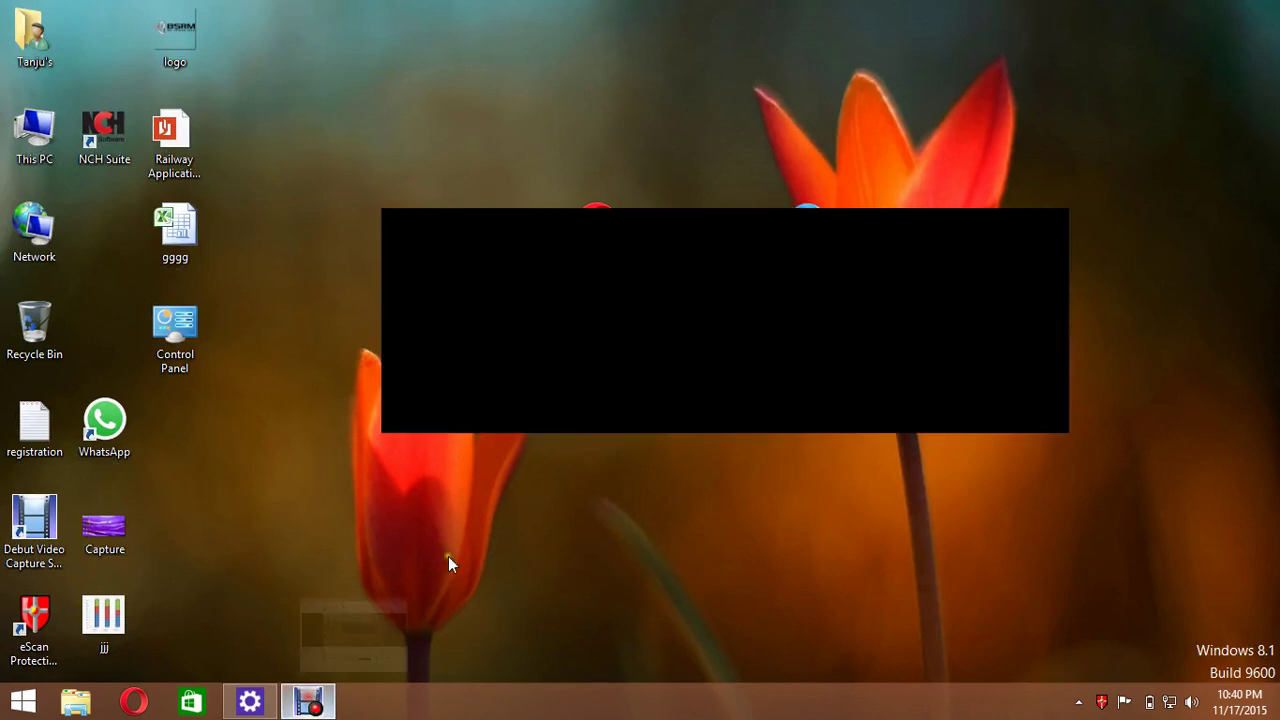